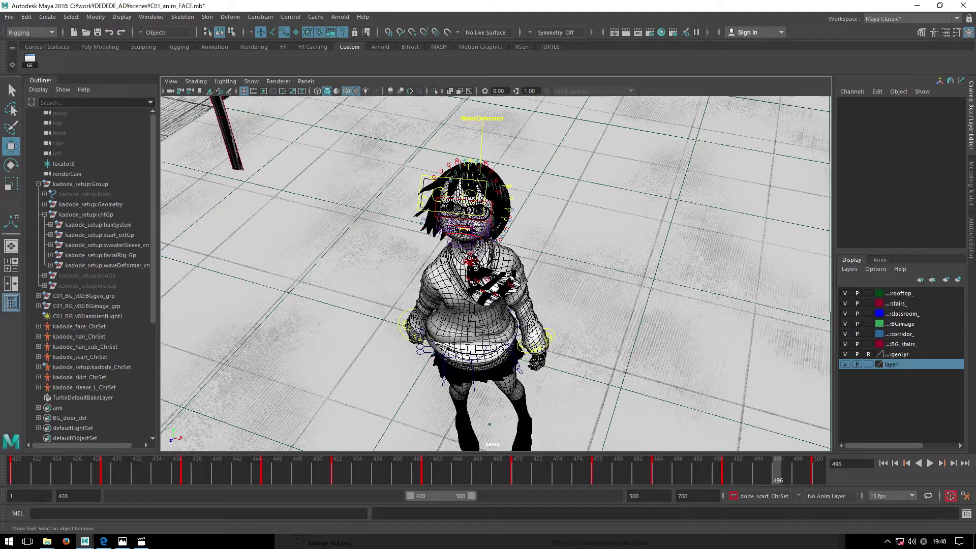
Select hairLeftA01_bon_ctrl on the head and make kadode_hair_ChrSet the current character set.
mouse_move(508, 275)
left_mouse_down("alt")
mouse_move(625, 330)
mouse_move(619, 337)
left_mouse_up("alt")
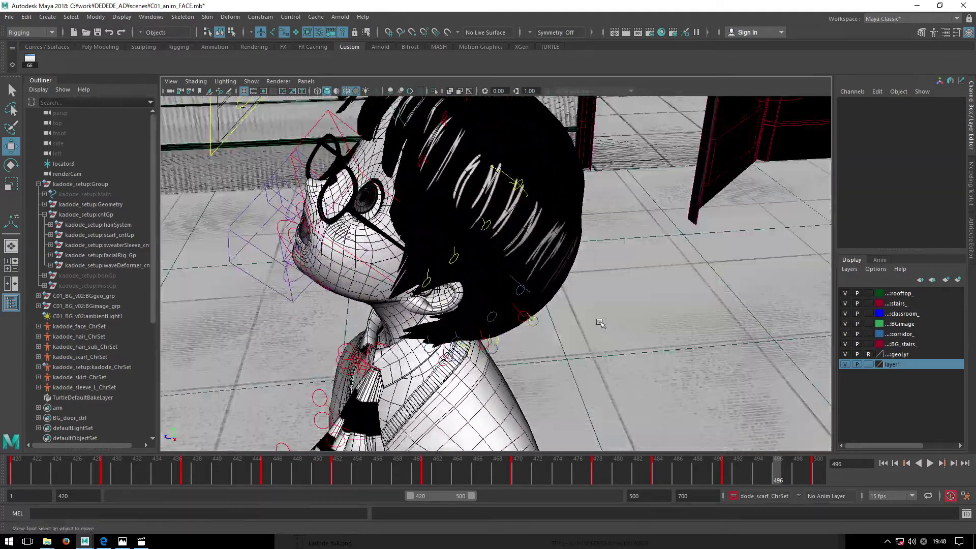
left_click(521, 198)
left_click_drag(521, 199, 575, 216, "alt")
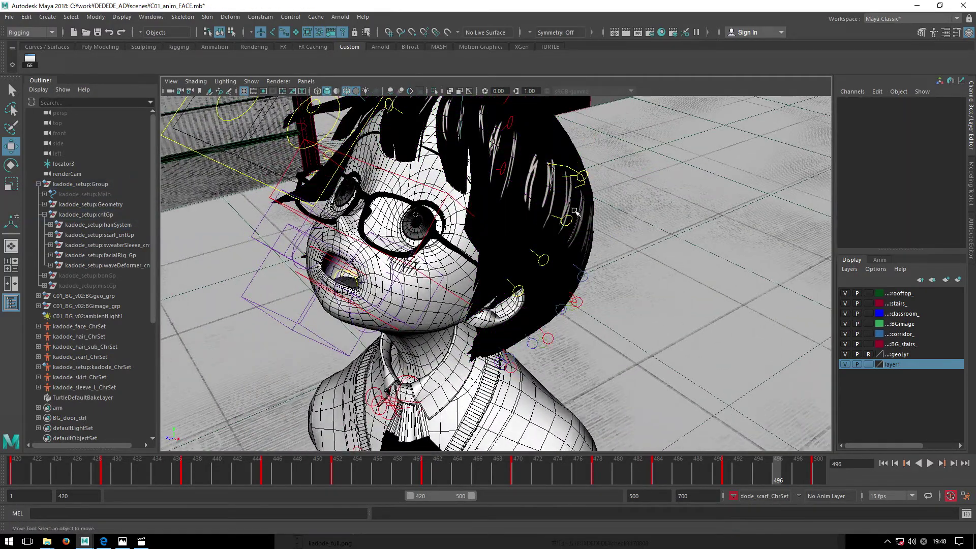
left_click(578, 179)
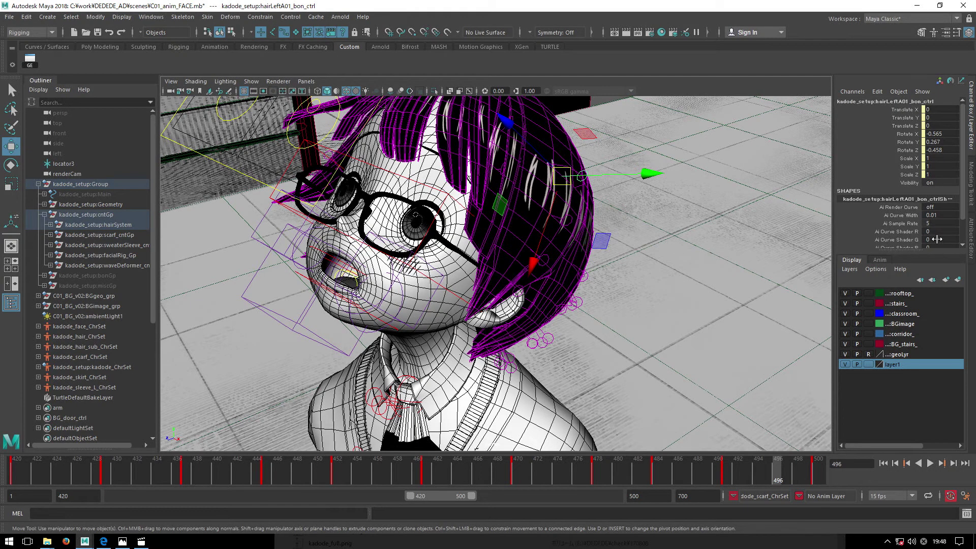
scroll(940, 242, "down", 2)
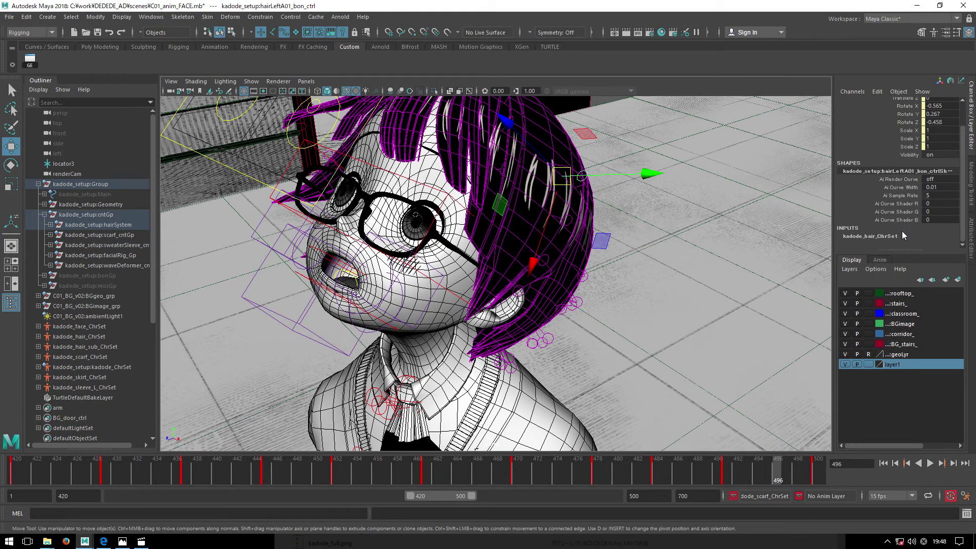
left_click(732, 496)
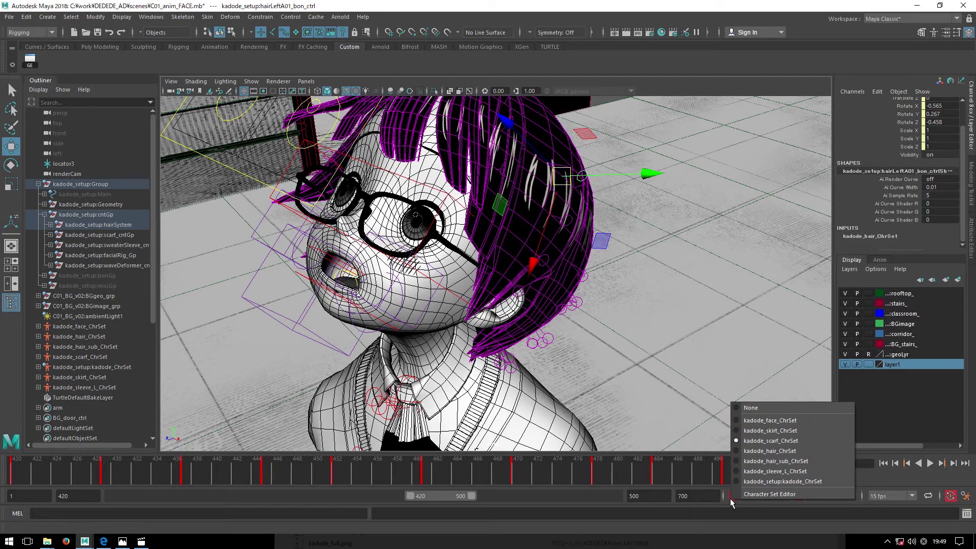
left_click(783, 456)
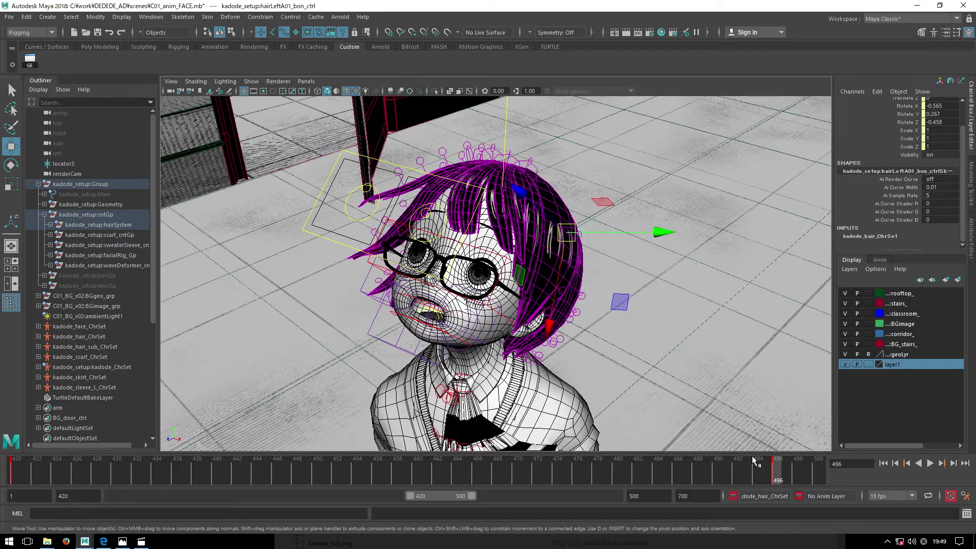
Delete the hair set's keys at frames 496 and 420.
right_click(769, 470)
left_click(792, 341)
left_click_drag(673, 468, 24, 468)
right_click(33, 468)
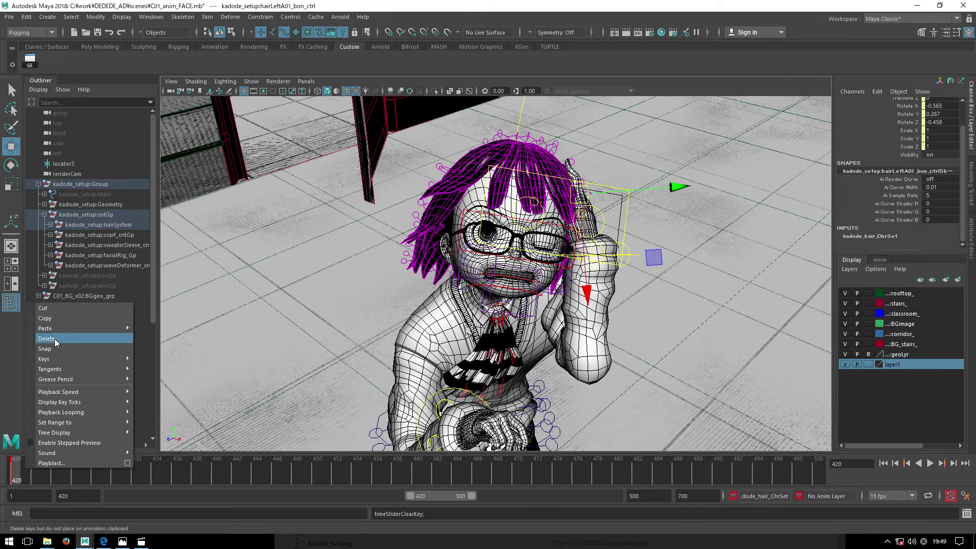
left_click(57, 341)
Select front hair controls hairFrontE01 and hairFrontE04 for rotating, checking the pose near frame 431.
mouse_move(560, 330)
left_mouse_down("alt")
mouse_move(713, 403)
mouse_move(463, 349)
mouse_move(661, 299)
mouse_move(601, 281)
left_mouse_up("alt")
left_click(463, 349)
left_click(603, 261)
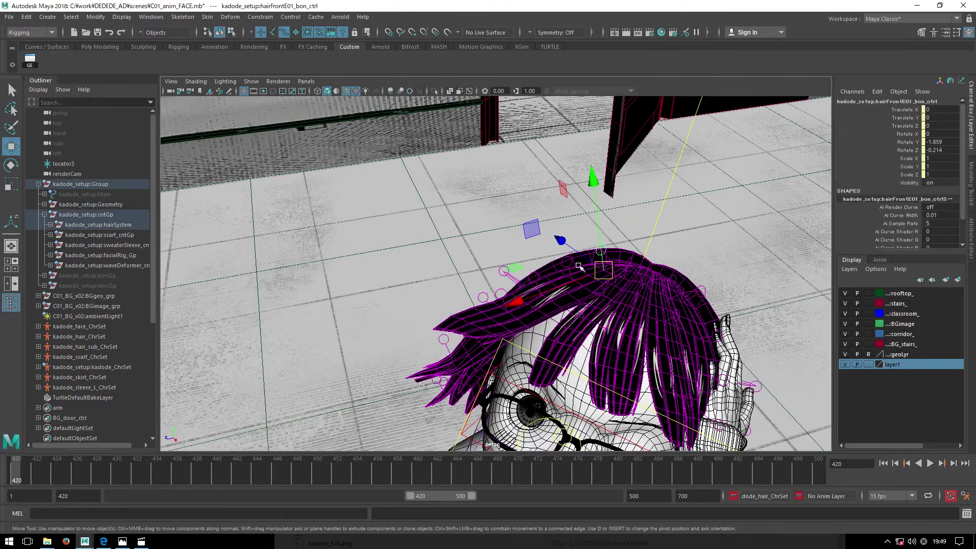
left_click_drag(501, 290, 578, 330, "alt")
key("e")
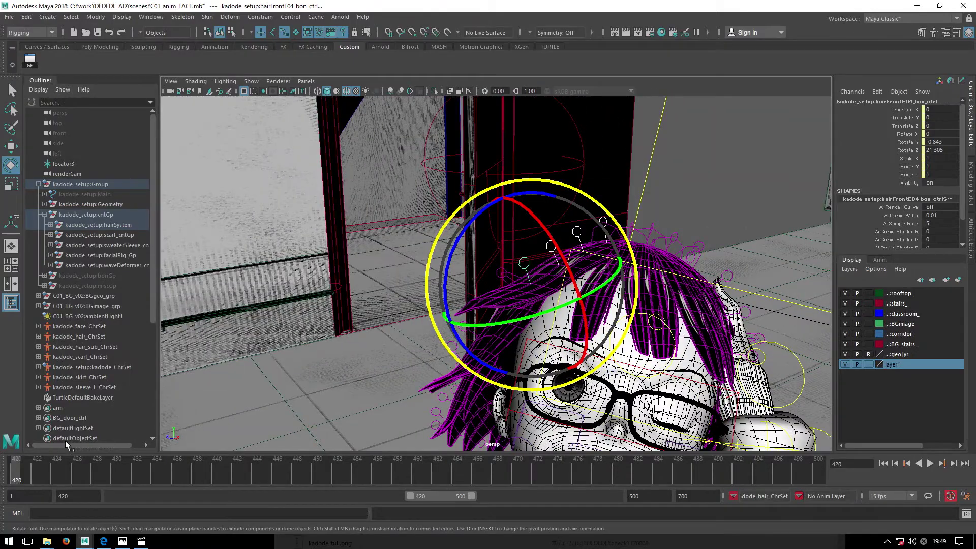
mouse_move(39, 469)
left_mouse_down()
mouse_move(120, 480)
mouse_move(16, 480)
left_mouse_up()
mouse_move(356, 305)
left_mouse_down("alt")
mouse_move(267, 381)
mouse_move(325, 356)
left_mouse_up("alt")
left_click(733, 496)
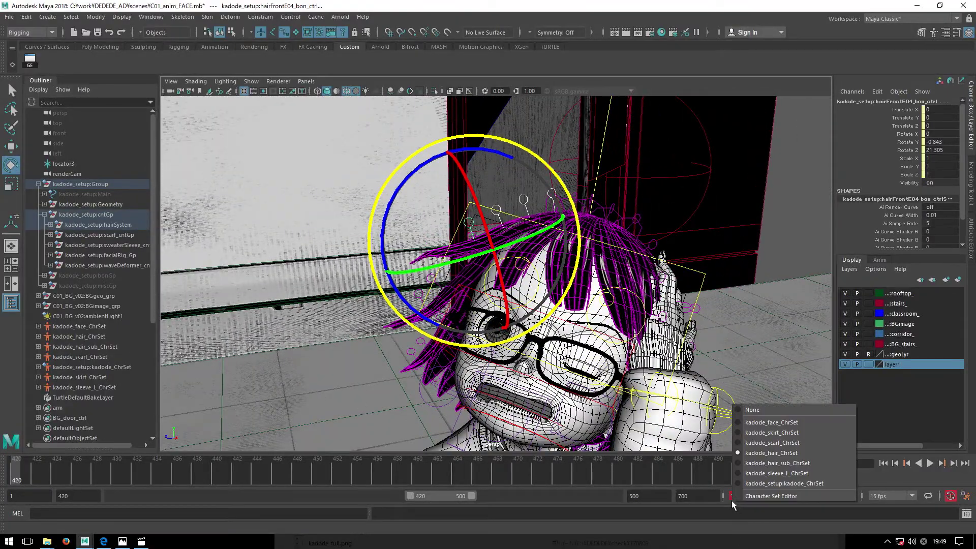
Set the current character set to None and orbit around the head.
left_click(752, 410)
mouse_move(610, 330)
left_mouse_down("alt")
mouse_move(462, 356)
mouse_move(722, 334)
mouse_move(686, 325)
left_mouse_up("alt")
left_click_drag(569, 251, 604, 273, "alt")
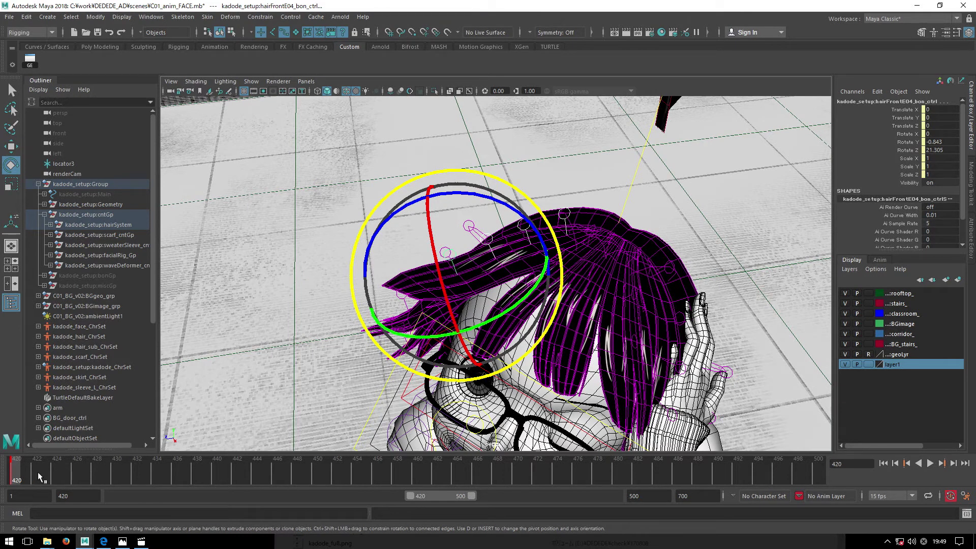
Play the animation briefly, stop back at frame 420, and view the head against the door.
key("alt+v")
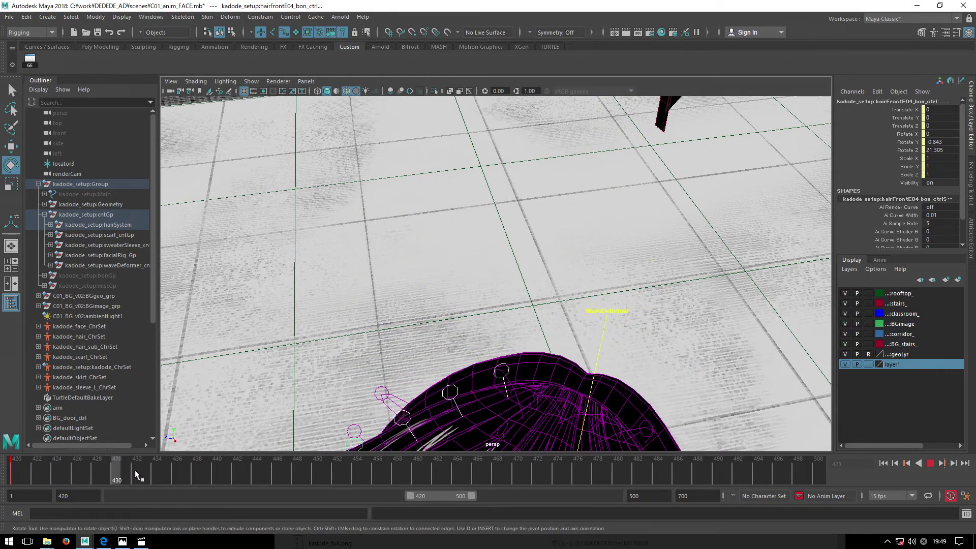
key("alt+shift+v")
scroll(443, 305, "up", 5)
scroll(442, 305, "down", 5)
left_click_drag(442, 305, 443, 351, "alt")
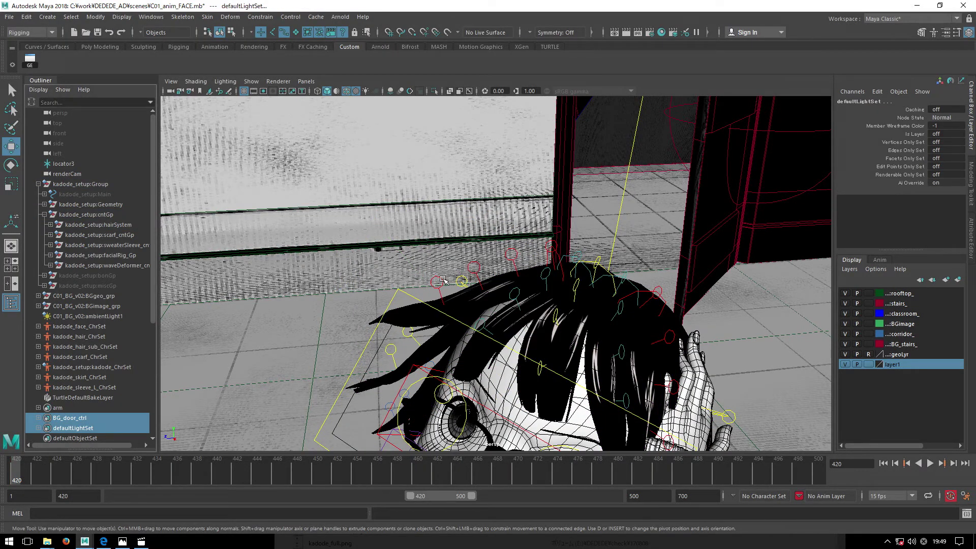
Rotate the hairFrontE04 and hairFrontE03 bangs controls into the frame 436 sway pose.
left_click(444, 280)
key("e")
left_click_drag(540, 256, 508, 284)
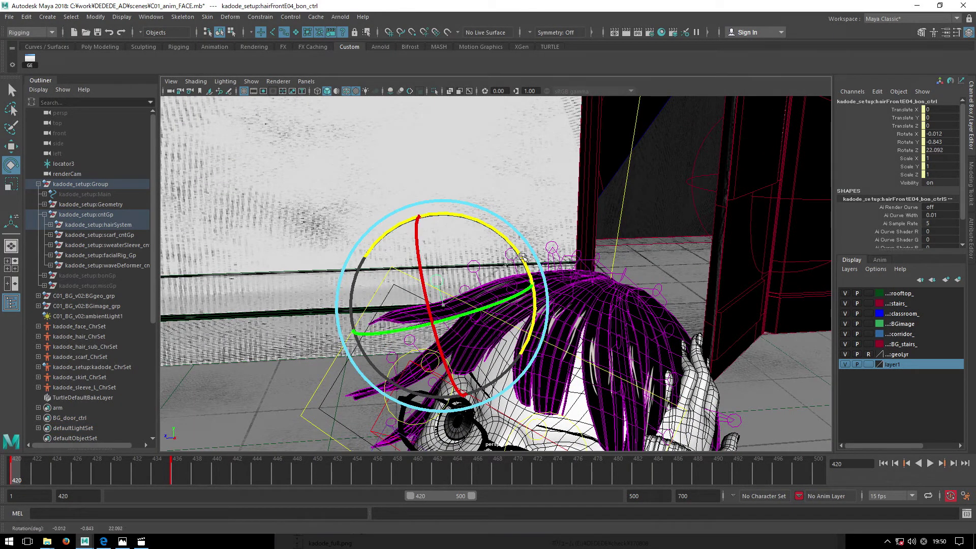
left_click(623, 318)
left_click_drag(586, 304, 580, 275)
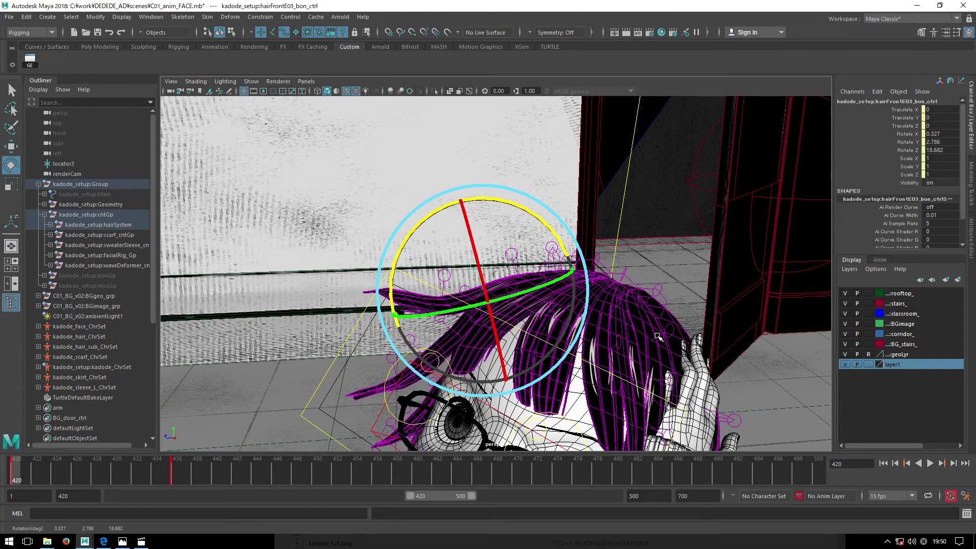
key("w")
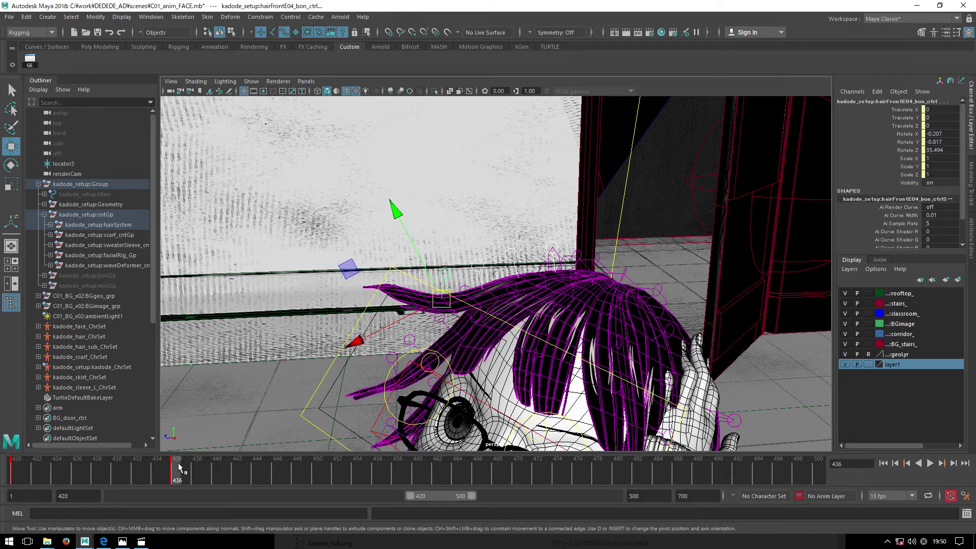
At frame 428, rotate hairFrontE03 into its new sway pose.
left_click_drag(50, 474, 96, 480)
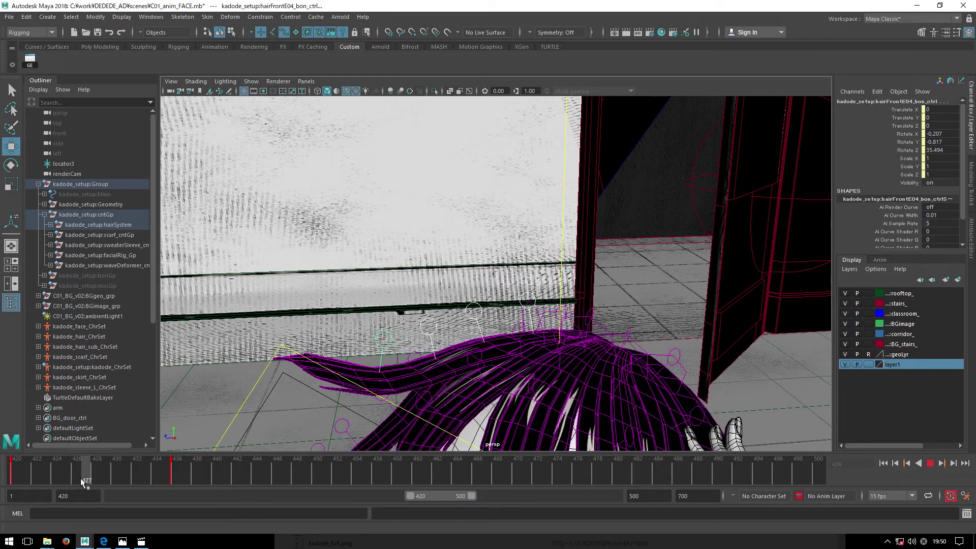
left_click_drag(436, 396, 435, 344, "alt")
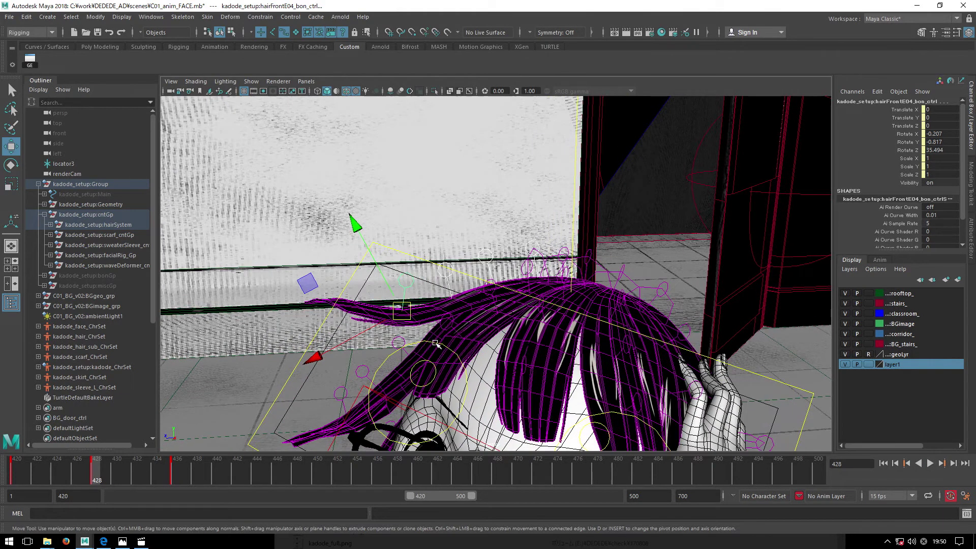
left_click(448, 276)
key("e")
mouse_move(448, 276)
left_mouse_down()
mouse_move(398, 291)
mouse_move(543, 274)
left_mouse_up()
key("w")
Rotate hairFrontE02 and reshape hairFrontE03 downward to finish the frame 428 bangs pose.
left_click(398, 290)
key("e")
key("w")
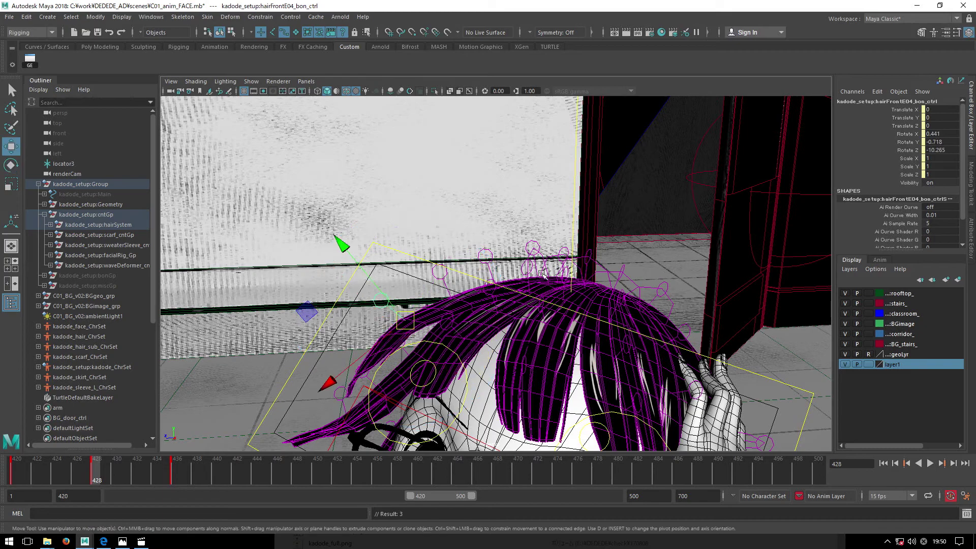
left_click(490, 252)
key("e")
mouse_move(489, 253)
left_mouse_down()
mouse_move(668, 364)
mouse_move(467, 257)
left_mouse_up()
key("w")
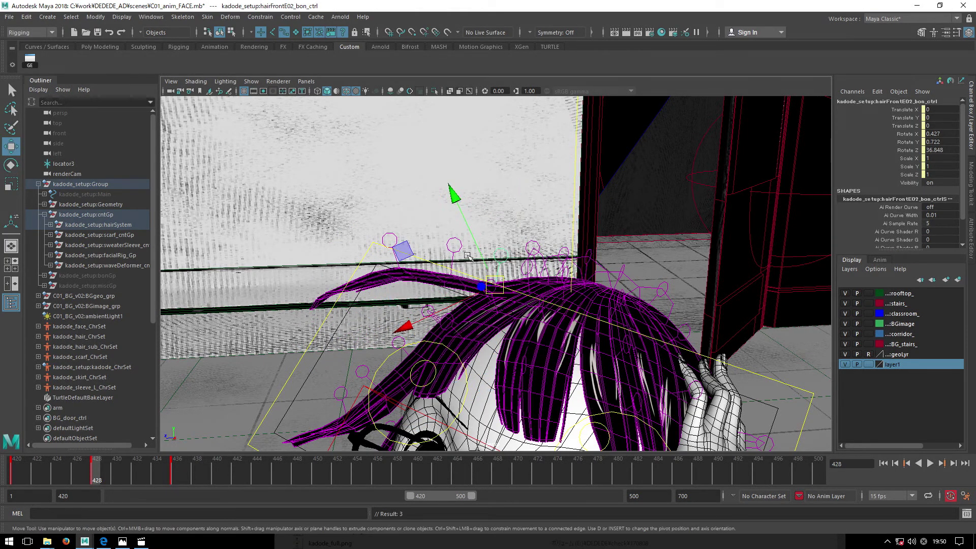
left_click_drag(659, 319, 509, 285)
key("w")
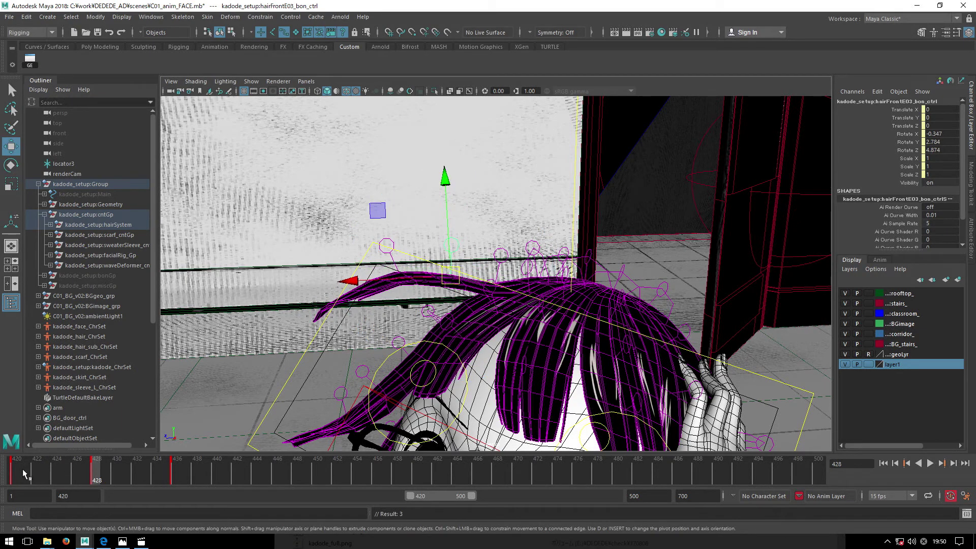
Scrub the time slider back and forth to review the bangs sway.
left_click_drag(22, 469, 84, 475)
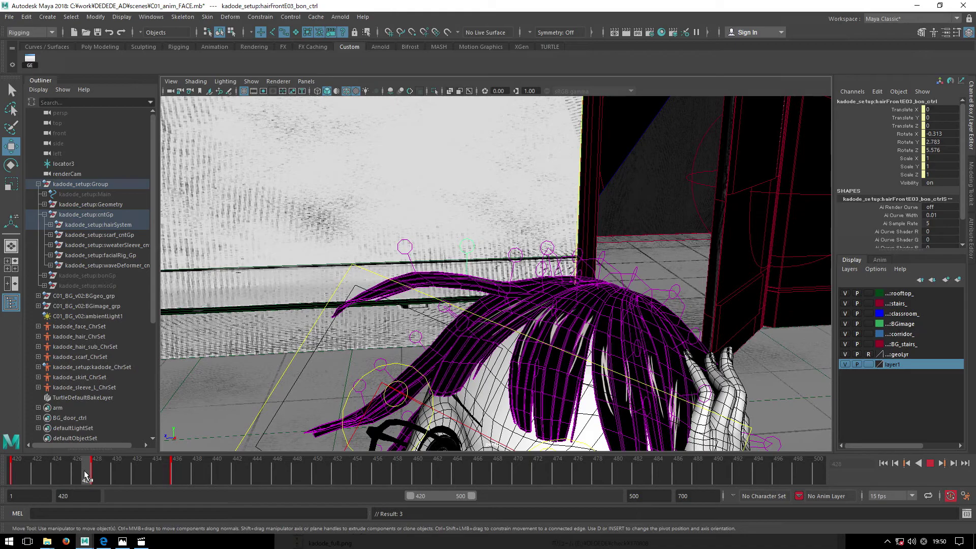
mouse_move(85, 475)
left_mouse_down()
mouse_move(56, 468)
mouse_move(191, 480)
mouse_move(1, 480)
mouse_move(60, 482)
left_mouse_up()
left_click(419, 330)
Cycle through front hair controls E04, E03 and E01, then check the pose at frame 421.
left_click(427, 261)
key("e")
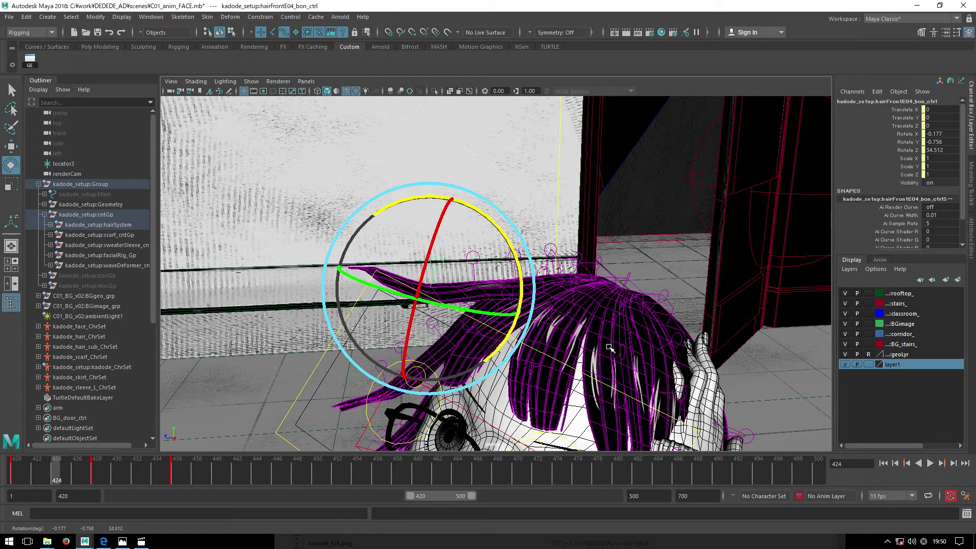
left_click(631, 294)
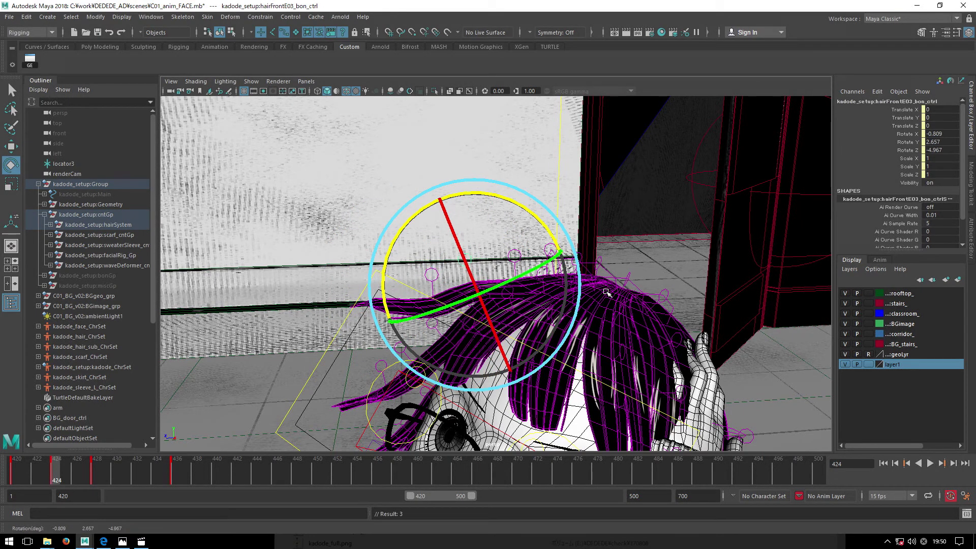
key("w")
key("ctrl+z")
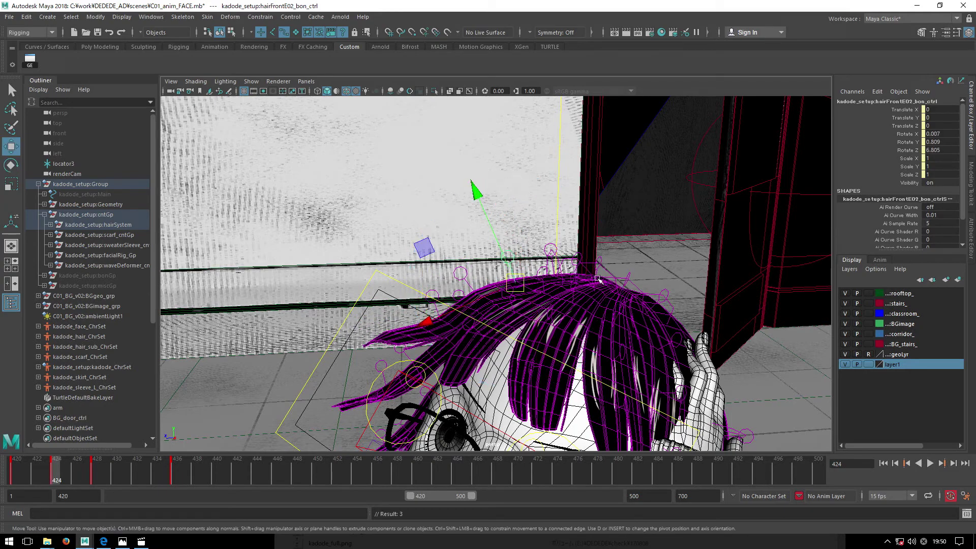
left_click(548, 247)
key("e")
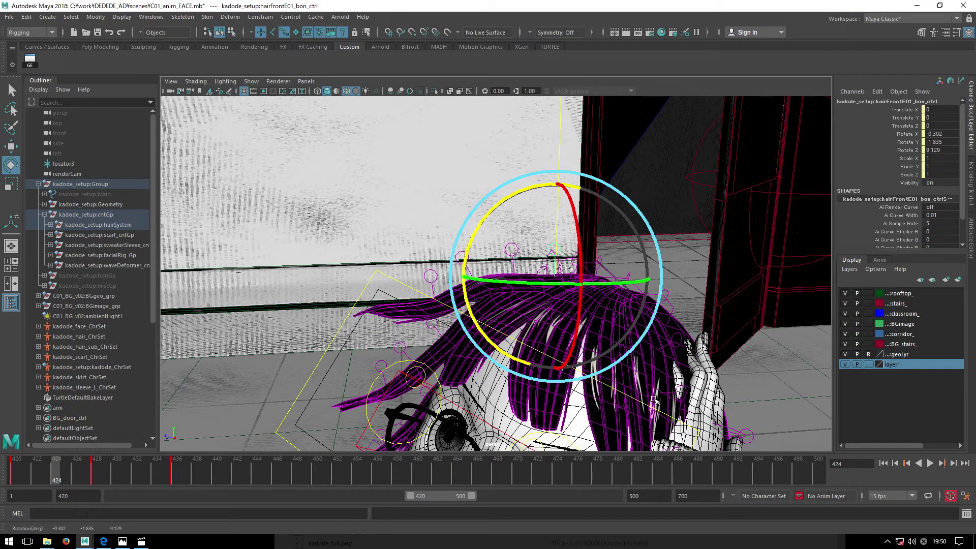
key("w")
mouse_move(28, 468)
left_mouse_down()
mouse_move(14, 474)
mouse_move(103, 481)
mouse_move(52, 486)
left_mouse_up()
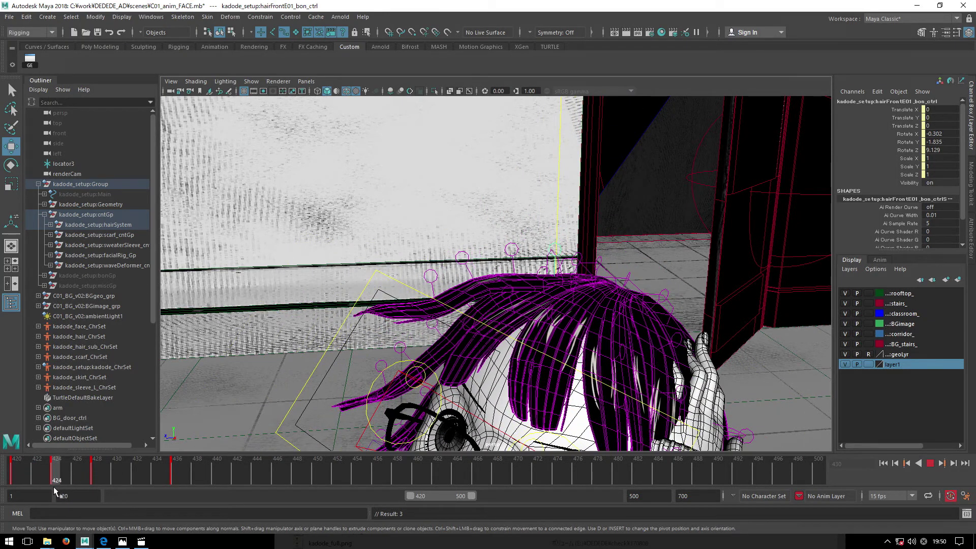
Try a new hairFrontE03 rotation, undo the earlier rotations, and scrub frames 424–428.
left_click(487, 312)
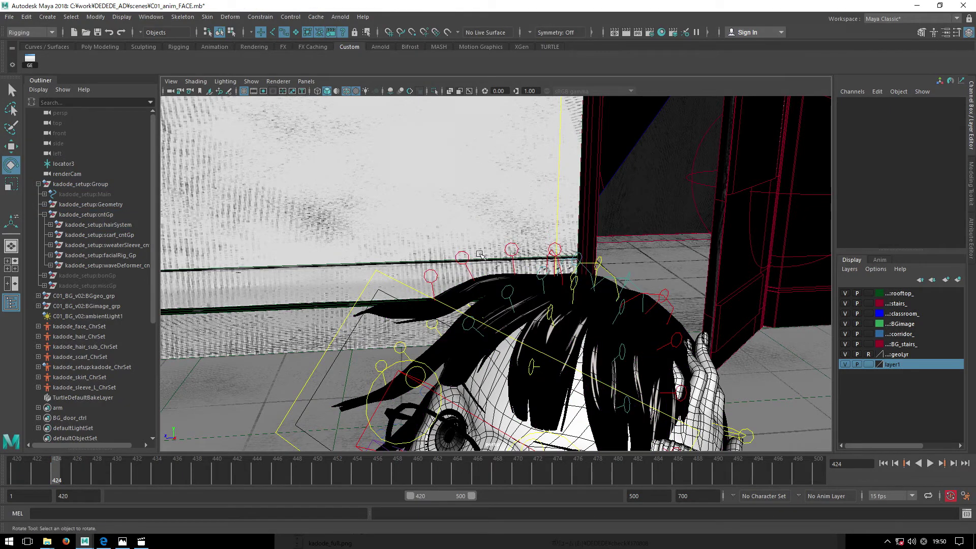
left_click(480, 257)
mouse_move(391, 287)
left_mouse_down()
mouse_move(384, 300)
mouse_move(517, 244)
left_mouse_up()
key("ctrl+z")
key("w")
key("e")
mouse_move(486, 360)
left_mouse_down()
mouse_move(463, 351)
mouse_move(594, 360)
mouse_move(600, 330)
left_mouse_up()
key("w")
key("e")
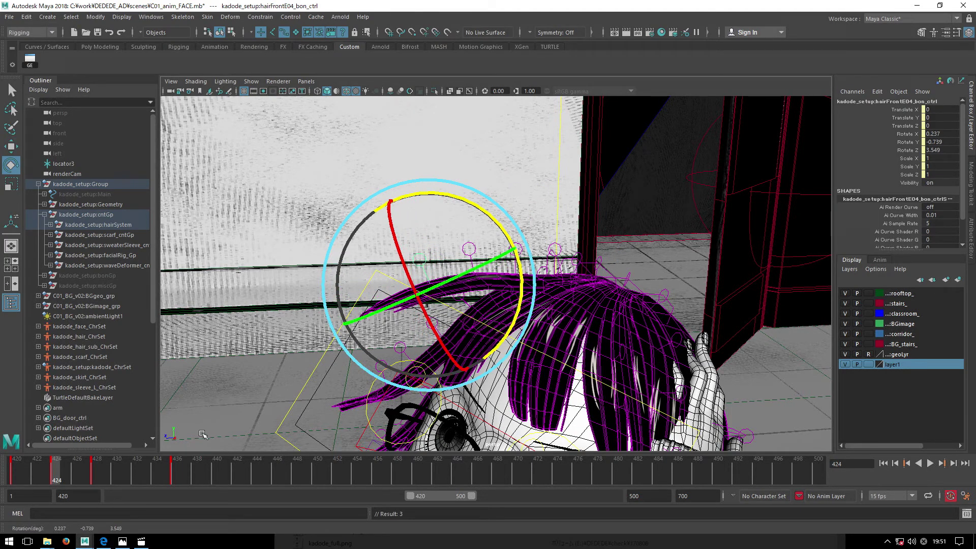
mouse_move(38, 467)
left_mouse_down()
mouse_move(105, 477)
mouse_move(8, 480)
mouse_move(58, 483)
left_mouse_up()
At frame 432, bend hairFrontE03 to Rotate Z 29.112 and swing hairFrontE04 to 26.277.
key("w")
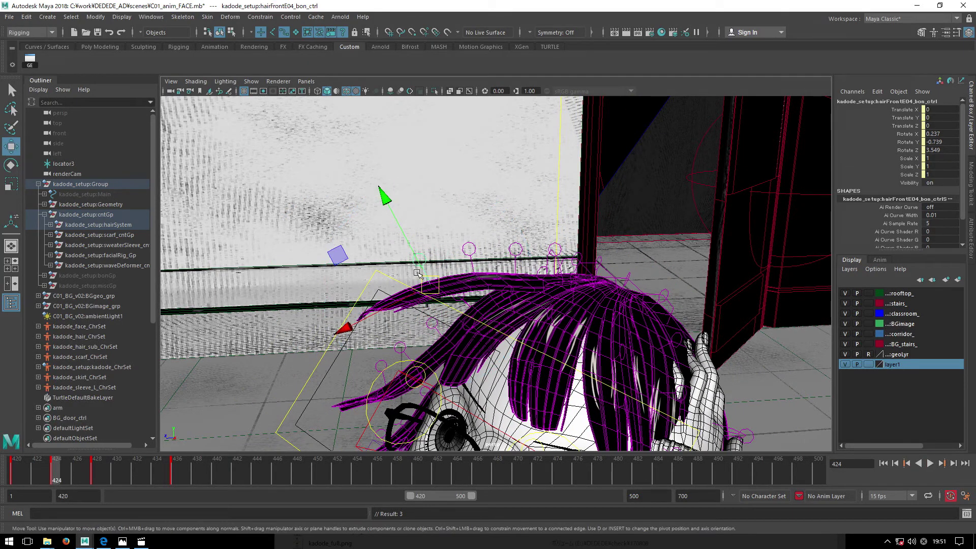
left_click_drag(558, 339, 598, 338)
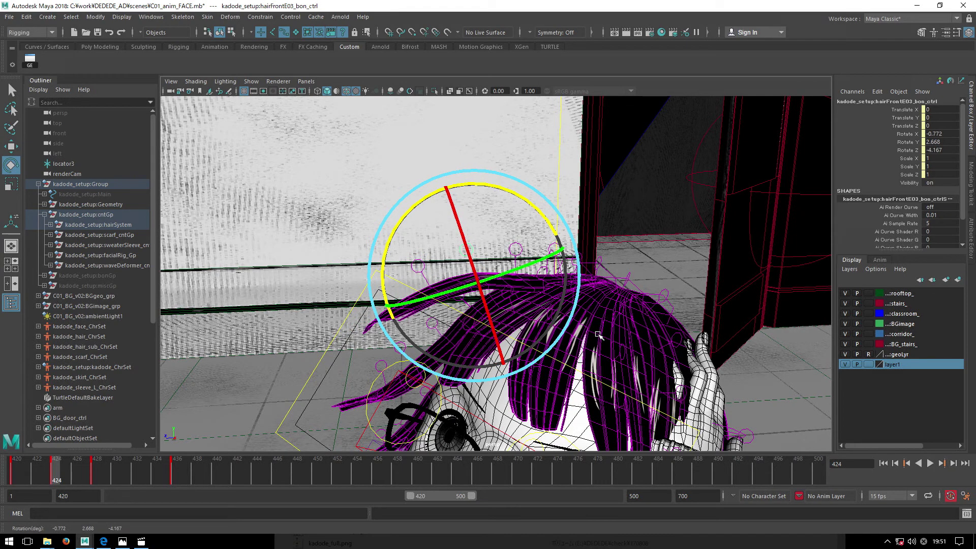
key("w")
left_click(416, 268)
key("e")
middle_click_drag(564, 339, 604, 340)
key("w")
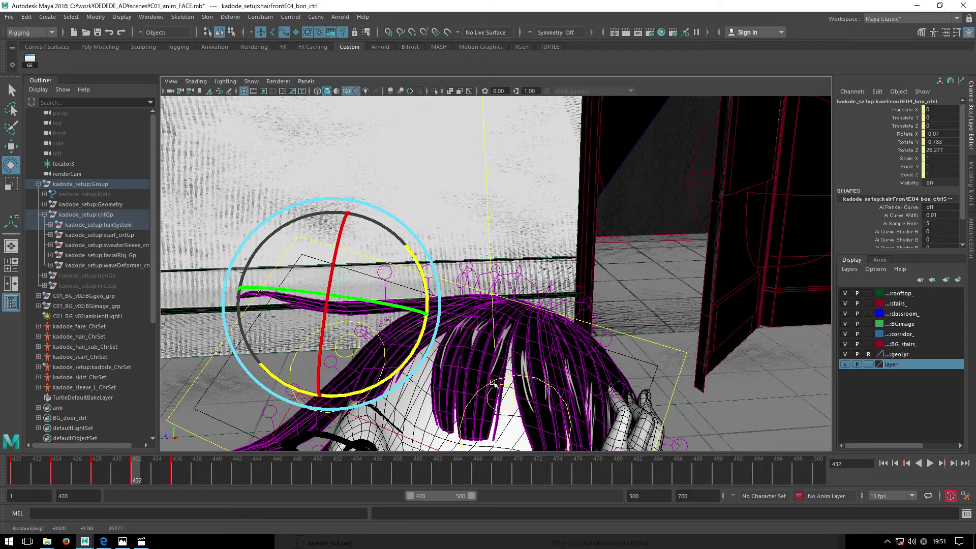
left_click(535, 371)
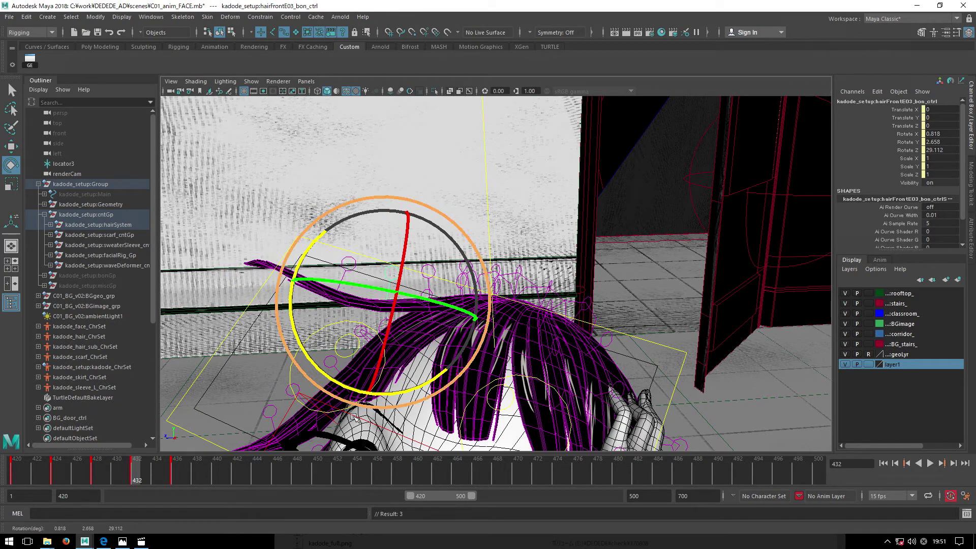
Select hairFrontE02, scrub between frames 436 and 420, and play the sway briefly.
left_click(426, 283)
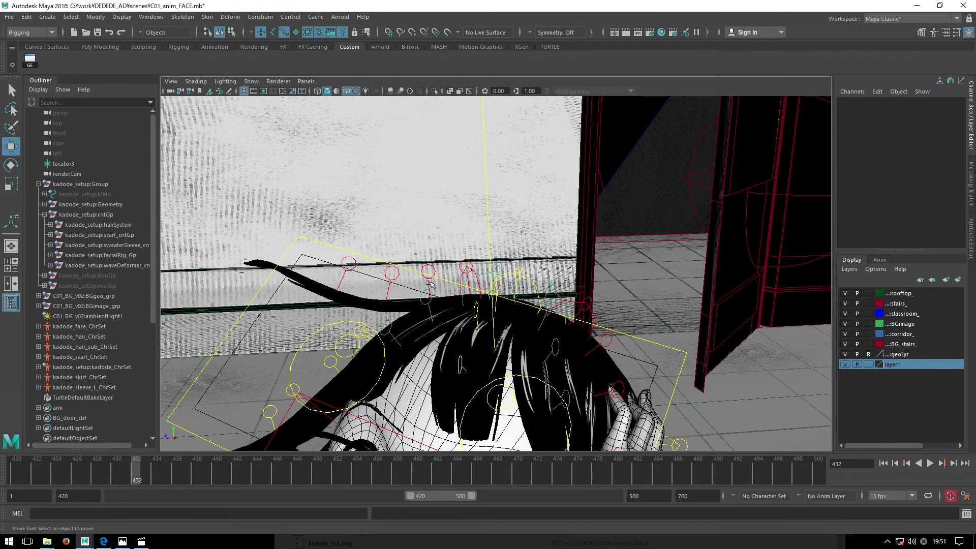
left_click_drag(429, 274, 454, 314, "alt")
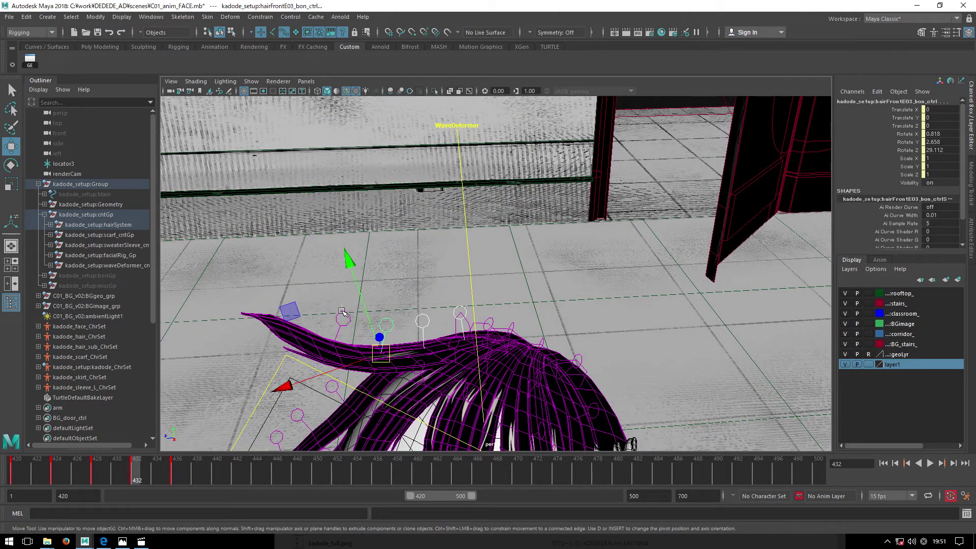
left_click(173, 475)
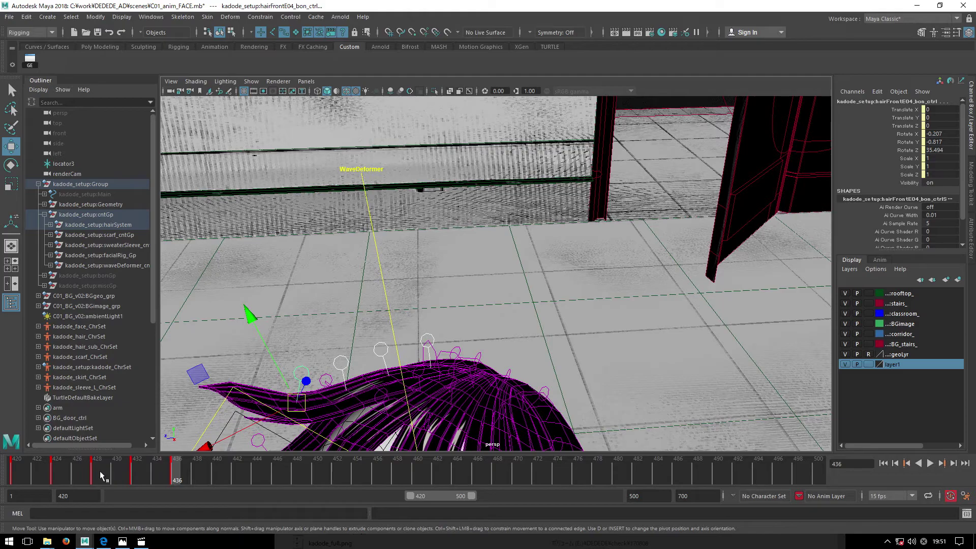
left_click_drag(100, 476, 5, 478)
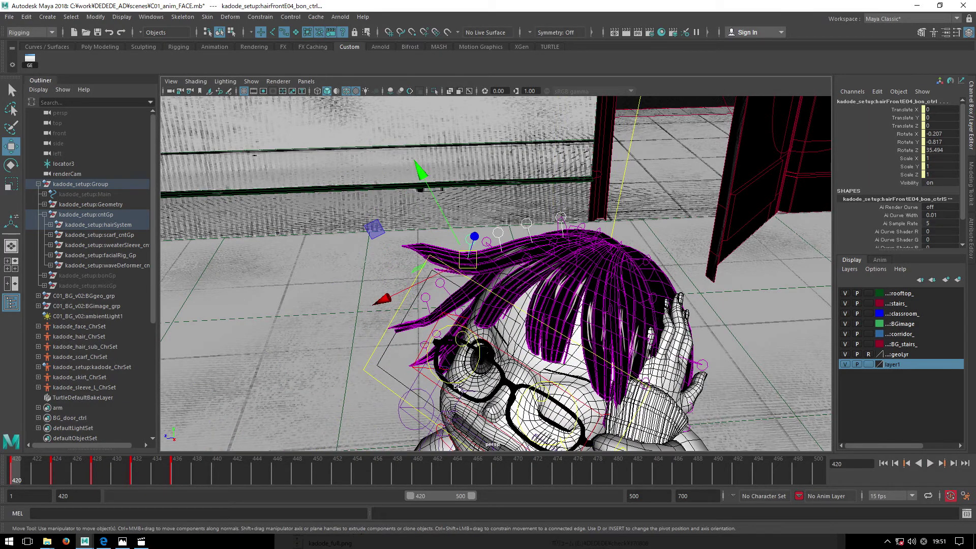
left_click_drag(456, 387, 526, 380, "alt")
left_click(931, 463)
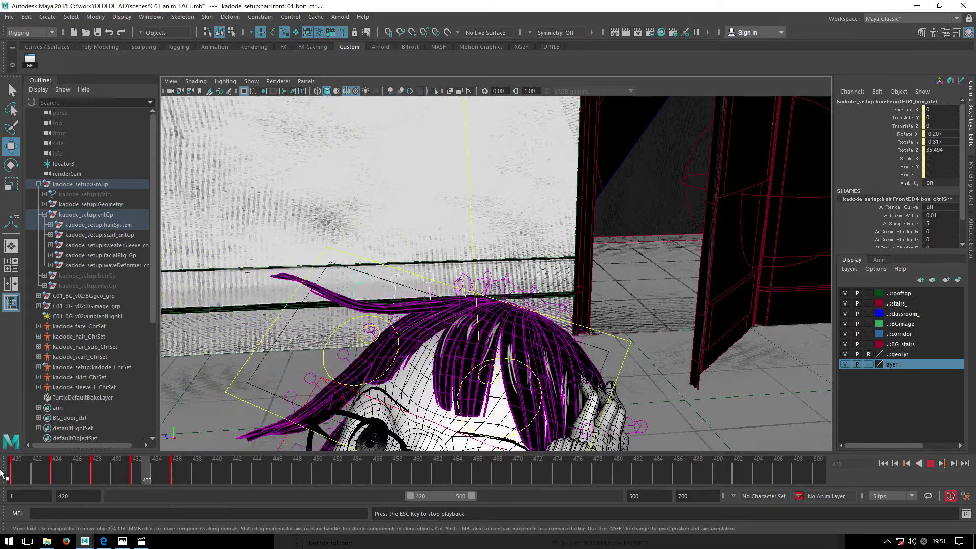
key("Escape")
Inspect the frame 436 bangs pose from several angles, then replay and scrub around frames 425–428.
left_click_drag(242, 470, 177, 473)
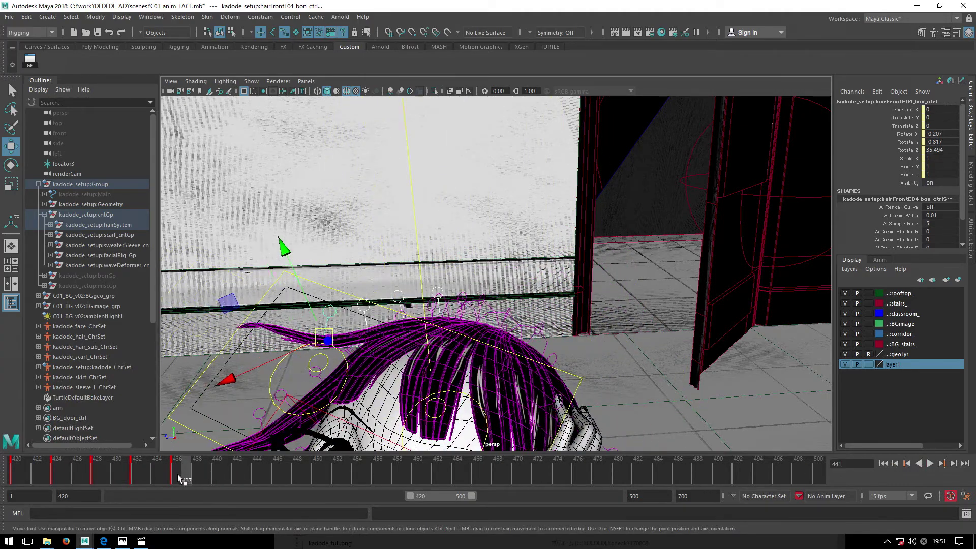
left_click_drag(356, 316, 400, 298, "alt")
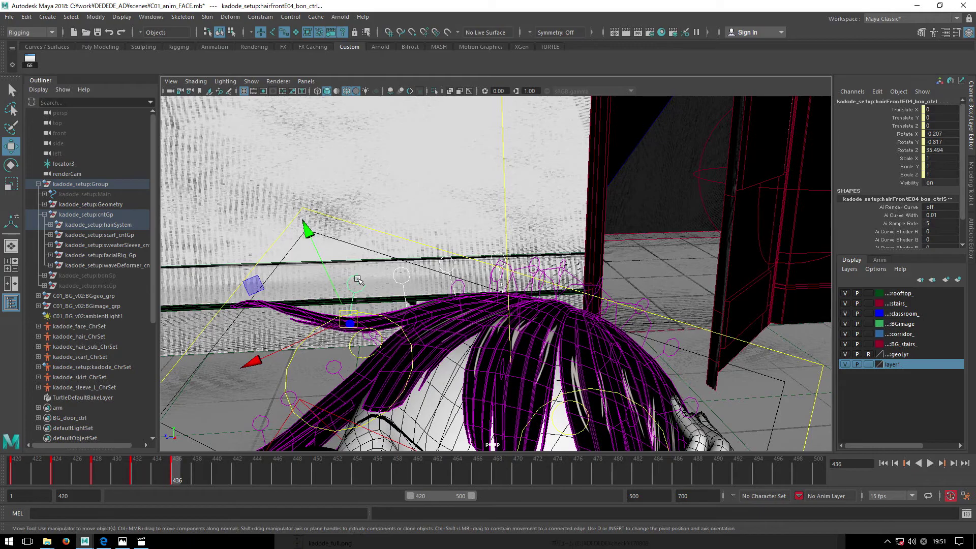
left_click_drag(348, 311, 433, 301, "alt")
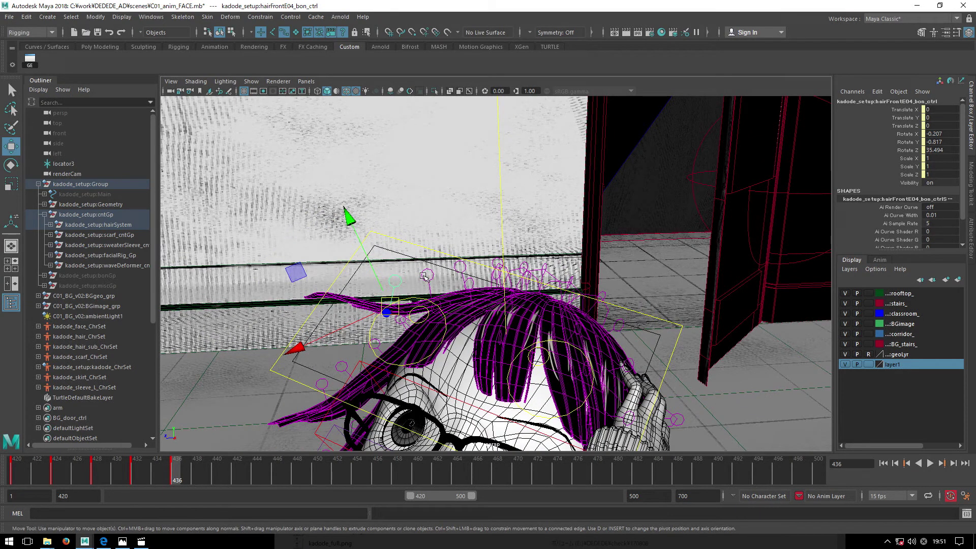
left_click_drag(465, 266, 487, 307, "alt")
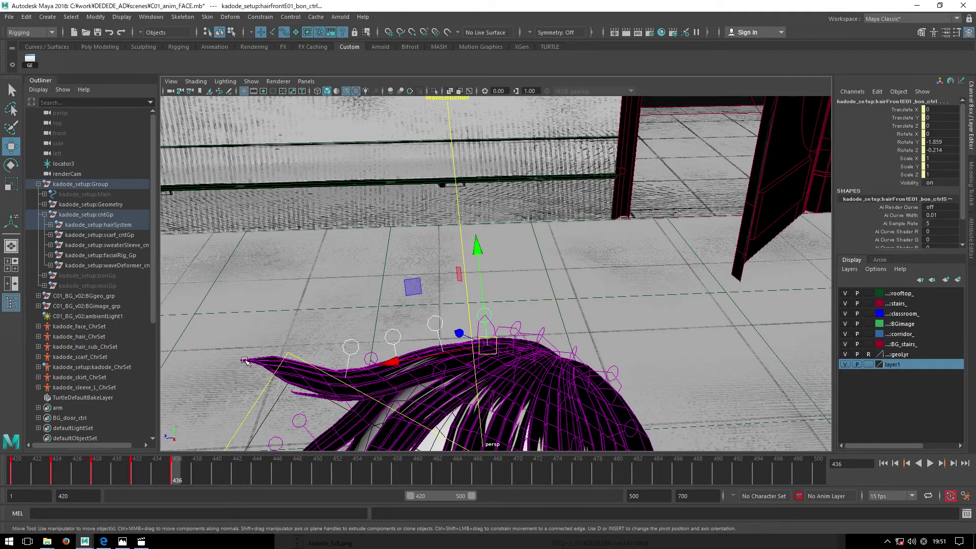
right_click_drag(246, 355, 282, 419, "alt")
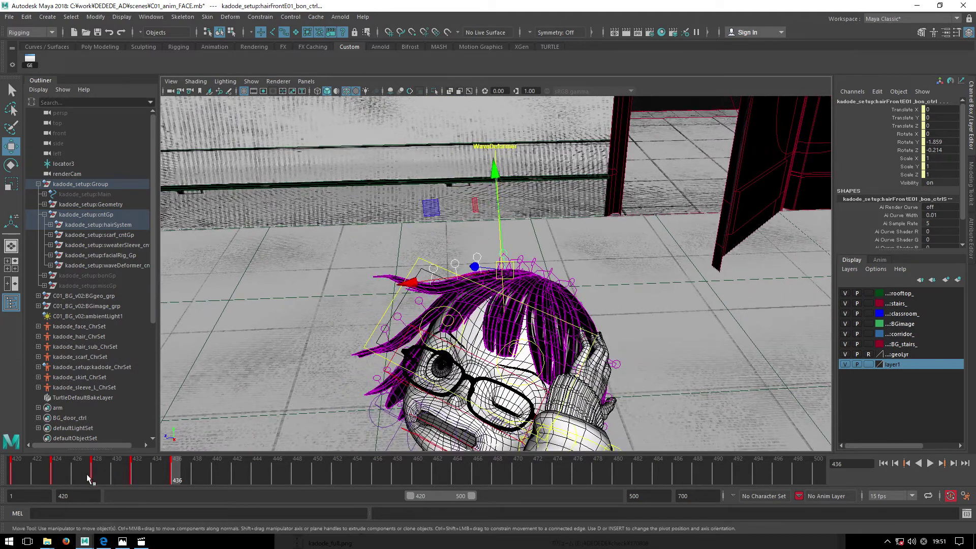
left_click(89, 477)
left_click(930, 464)
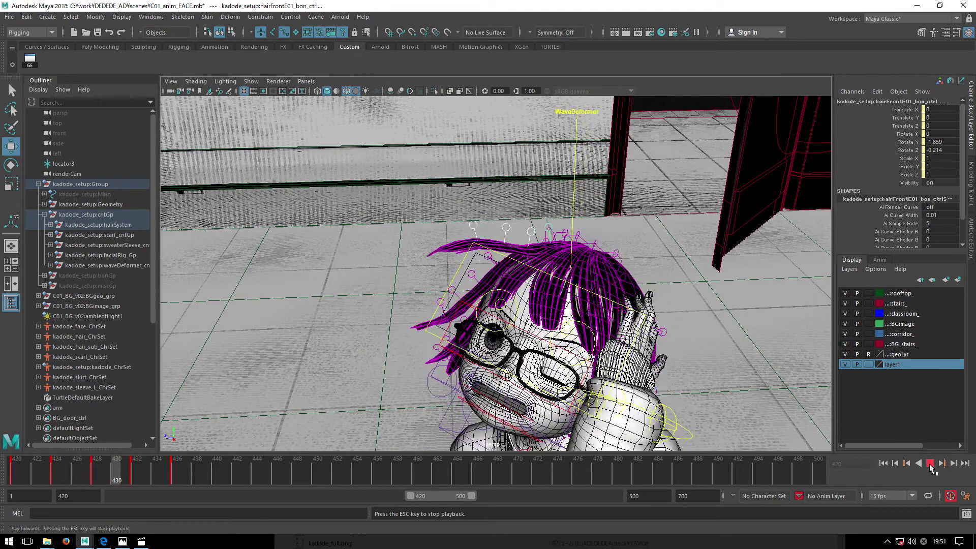
left_click(69, 463)
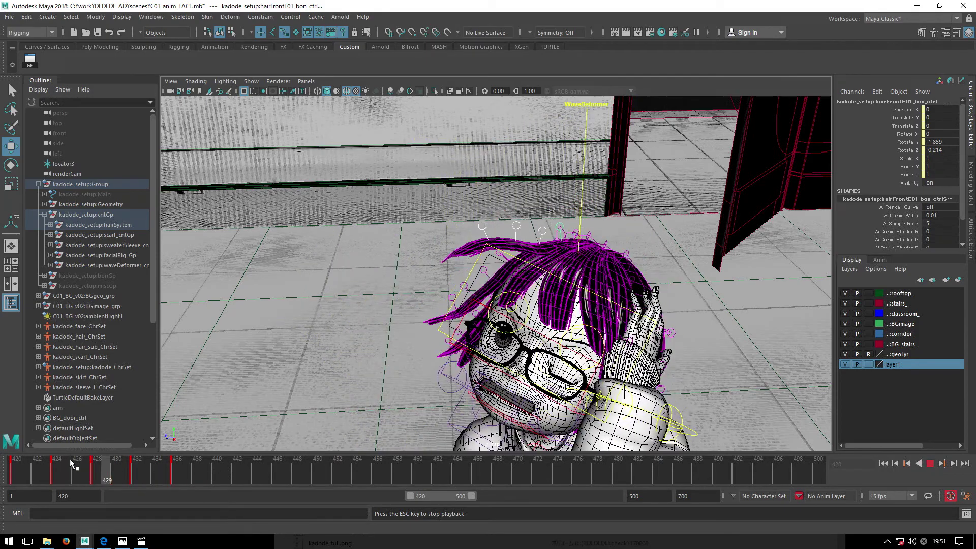
left_click_drag(35, 470, 95, 483)
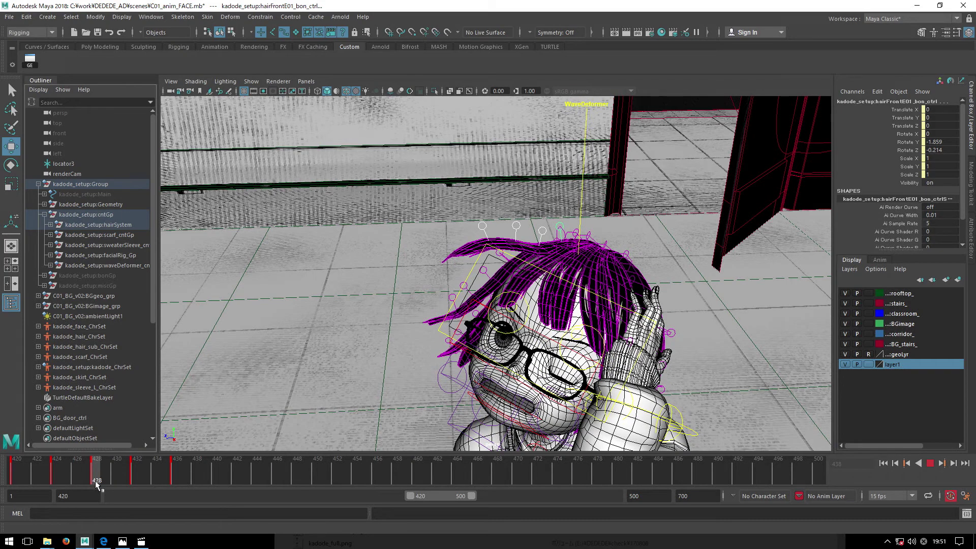
scroll(503, 299, "up", 3)
Rotate hairFrontE04 into a new frame 428 pose, checking the neighbouring hairFrontE03 control.
left_click(466, 192)
key("e")
left_click_drag(572, 239, 659, 309)
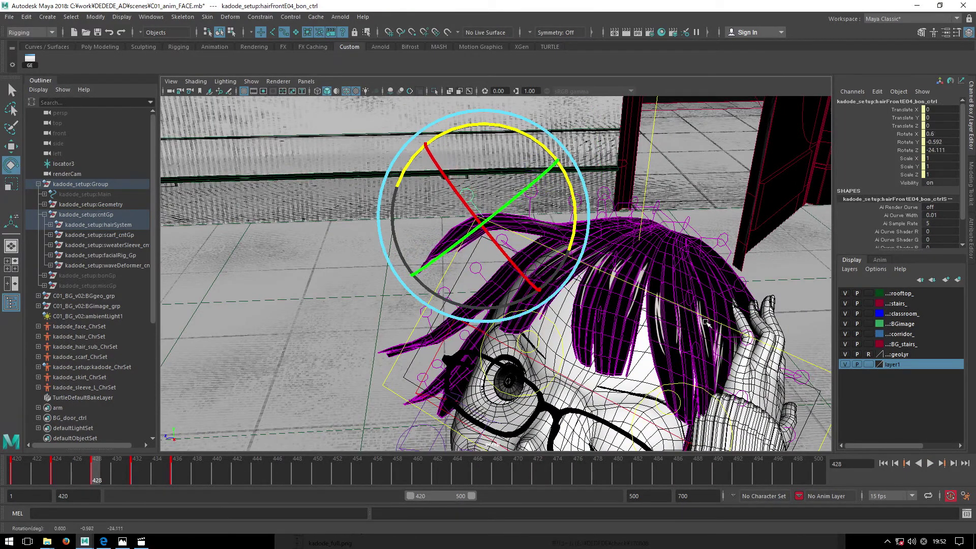
key("w")
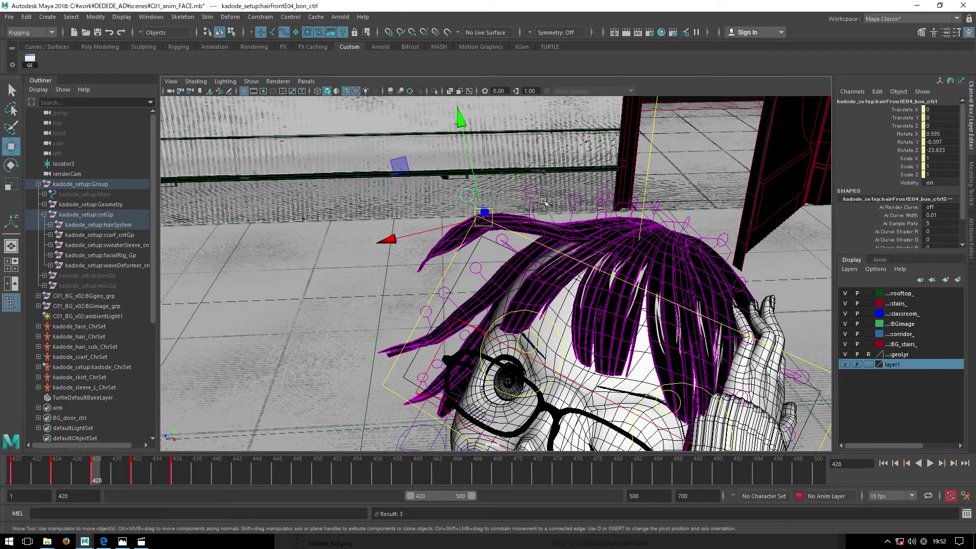
left_click(529, 192)
key("e")
key("w")
left_click(466, 200)
key("e")
key("w")
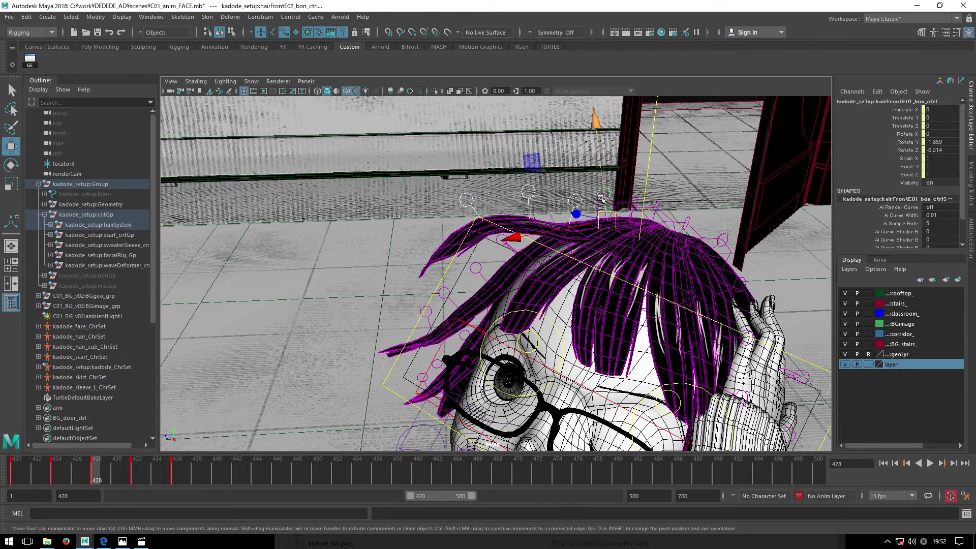
scroll(601, 198, "down", 5)
Shift the front hair keys on frames 425–433 later to about 429–437 and replay from 420.
left_click(883, 463)
left_click(930, 464)
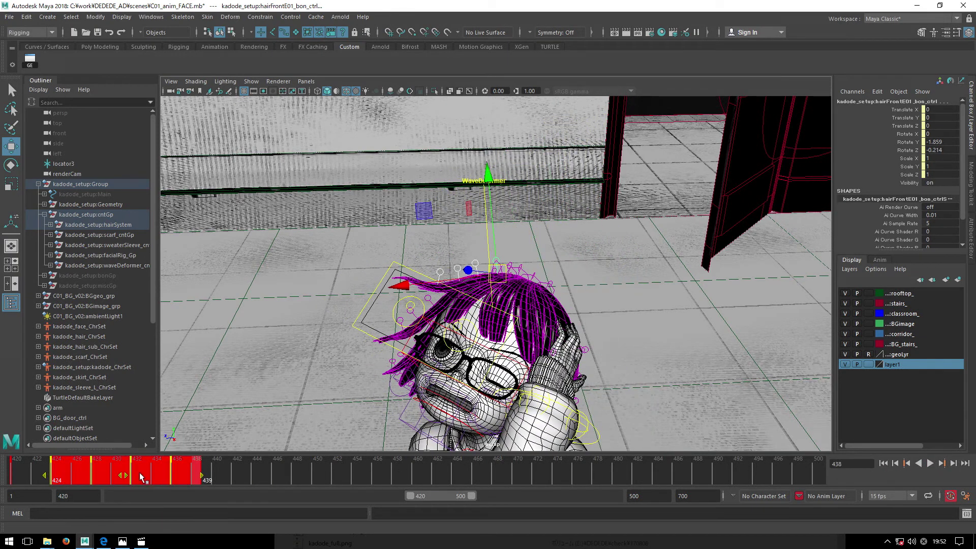
left_click_drag(43, 475, 191, 475, "shift")
left_click_drag(71, 476, 171, 478, "shift")
key("alt+v")
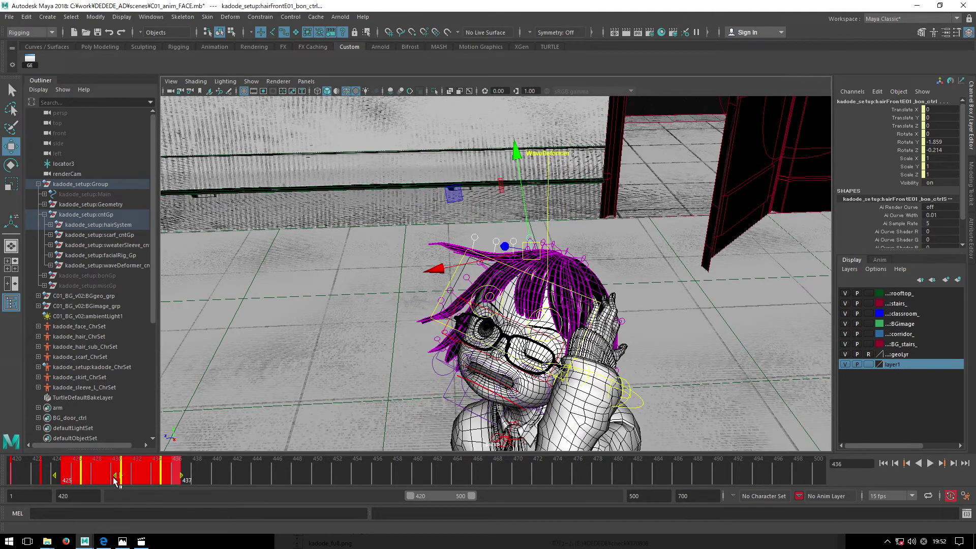
mouse_move(109, 480)
left_mouse_down()
mouse_move(151, 481)
mouse_move(117, 475)
left_mouse_up()
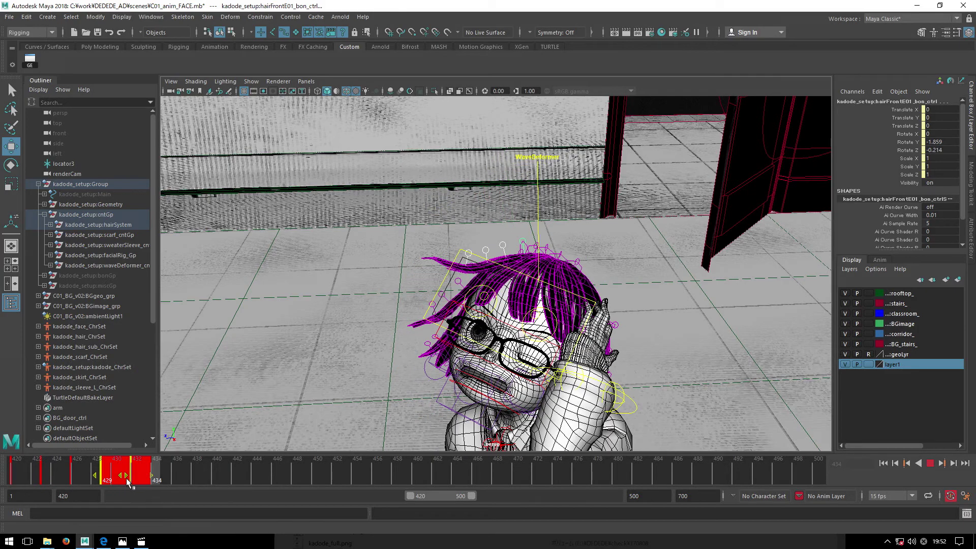
key("alt+v")
key("shift+alt+v")
left_click(931, 464)
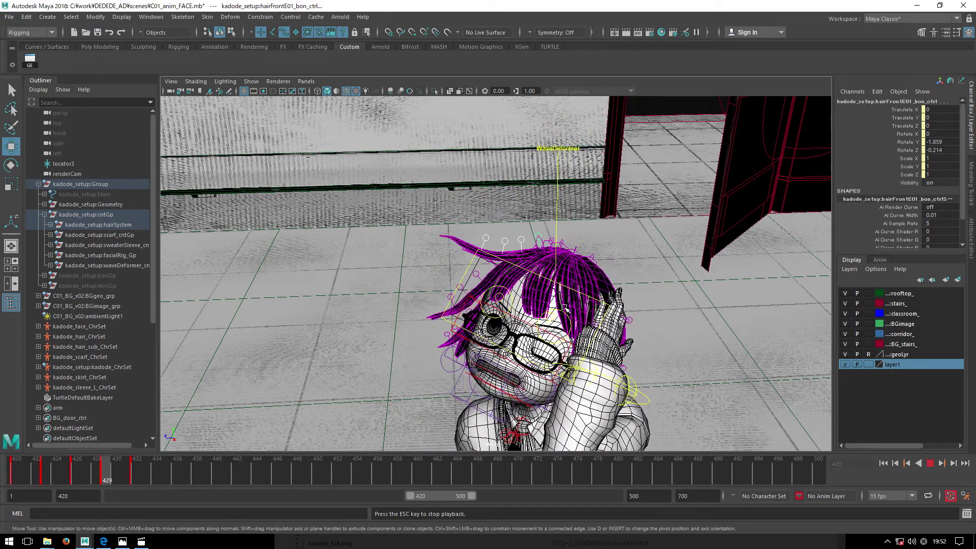
key("Escape")
Inspect the hair rotation curves in the Graph Editor, then resume playback.
left_click(33, 64)
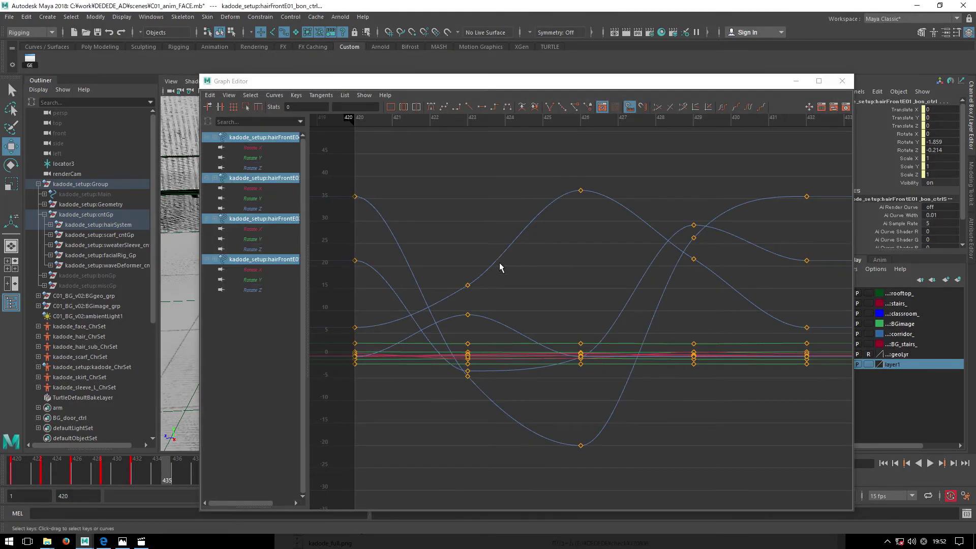
key("f")
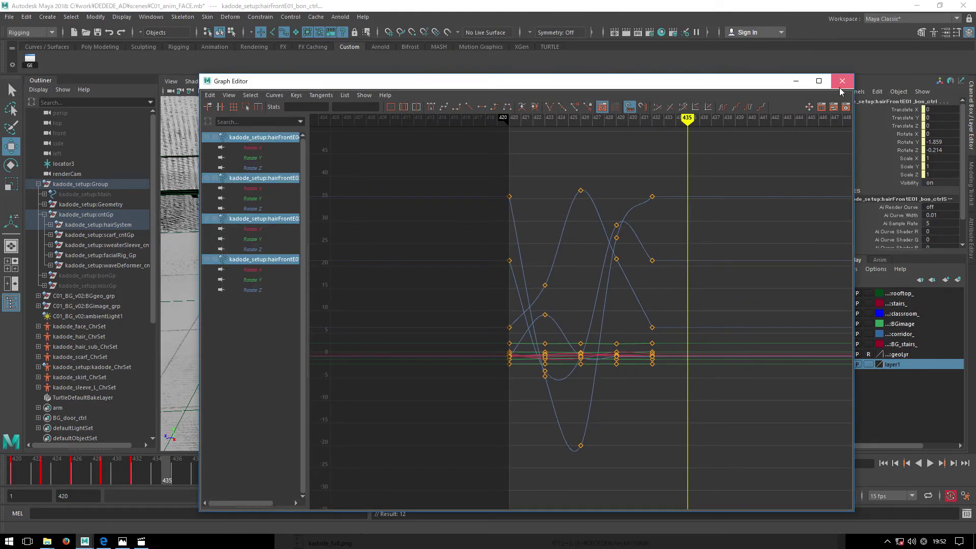
left_click(843, 80)
left_click(929, 463)
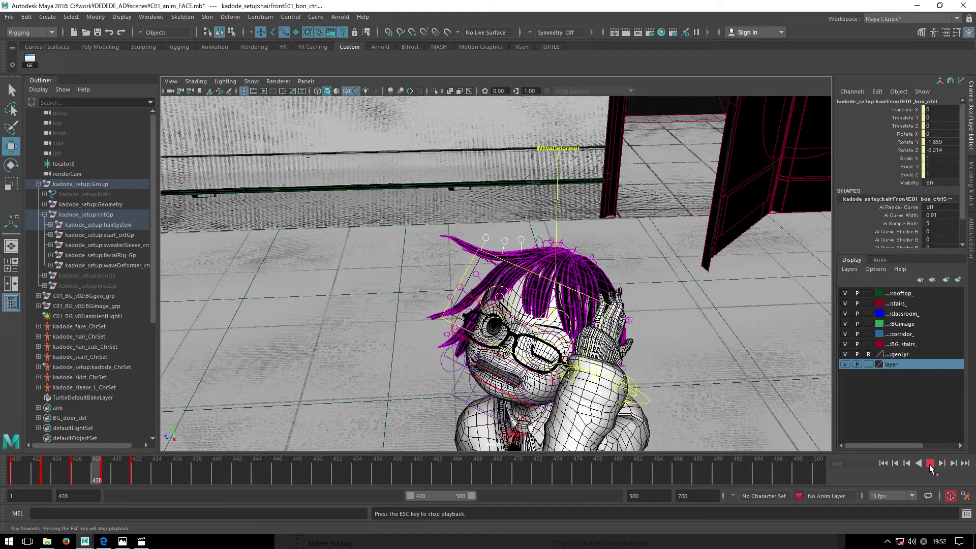
Adjust hairFrontE03's pose at frame 429, then step back to frame 420 and play the sway.
left_click_drag(92, 474, 102, 482)
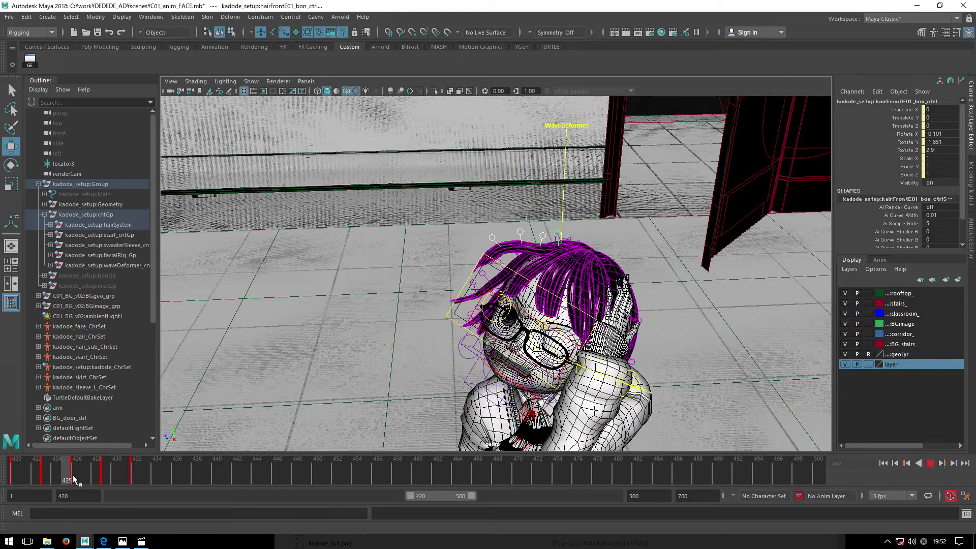
key("w")
scroll(527, 225, "up", 3)
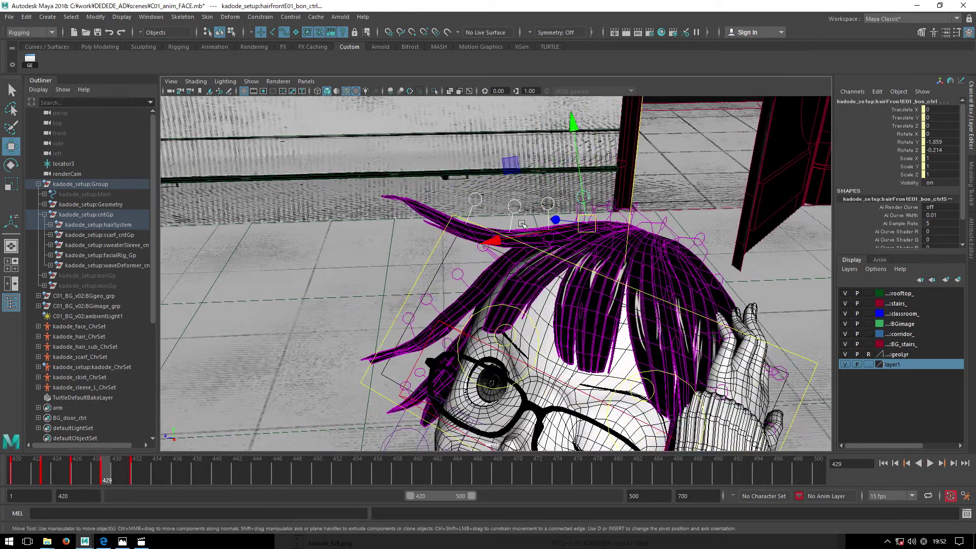
middle_click_drag(642, 280, 691, 280)
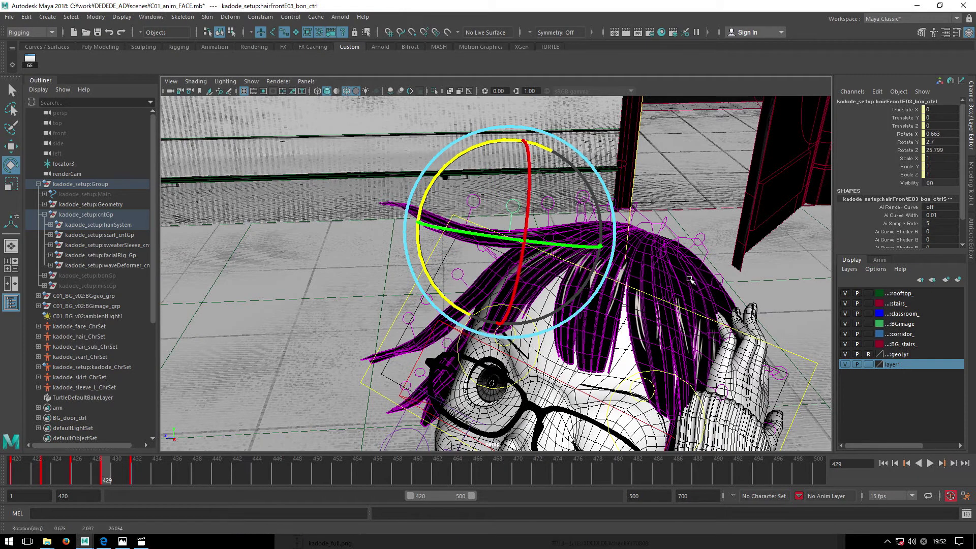
key("alt+comma")
key("alt+comma")
key("alt+comma")
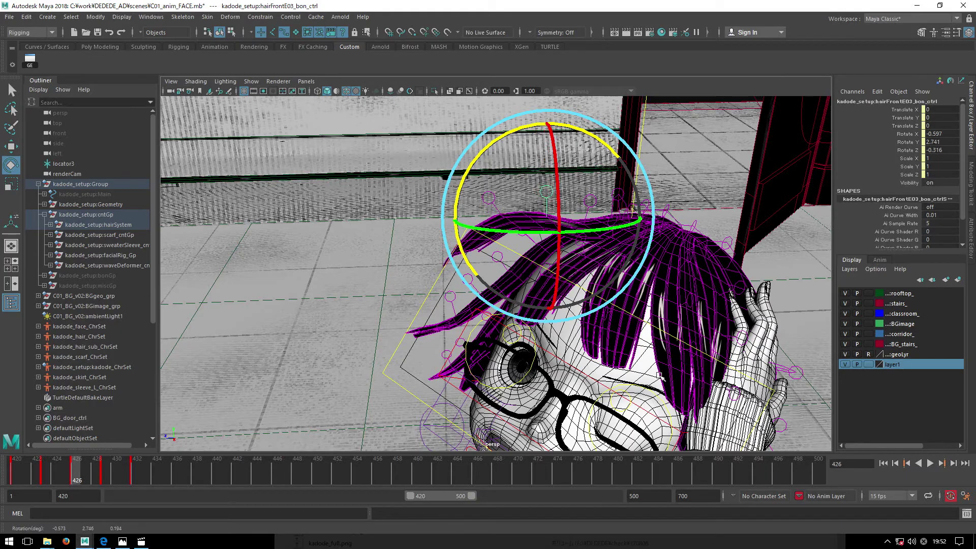
key("alt+comma")
key("alt+comma")
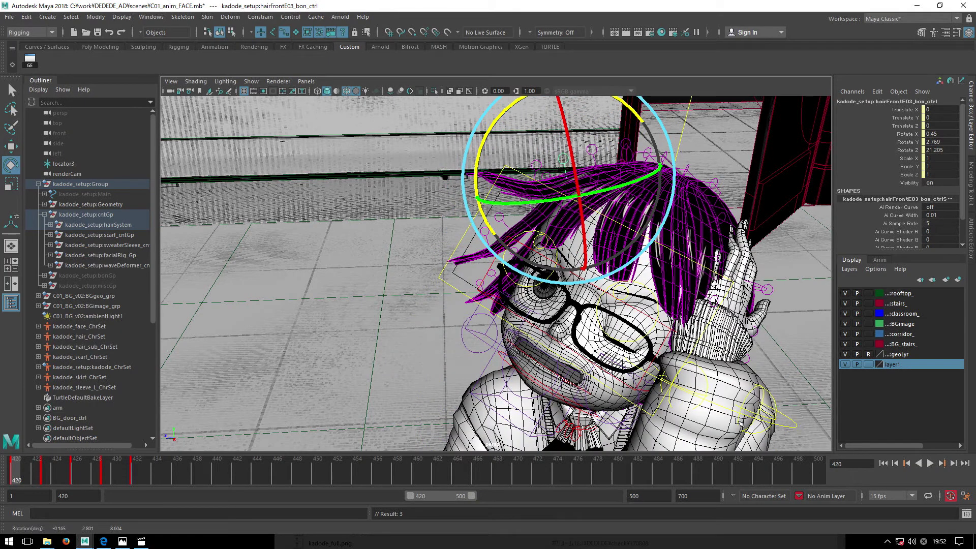
left_click(931, 464)
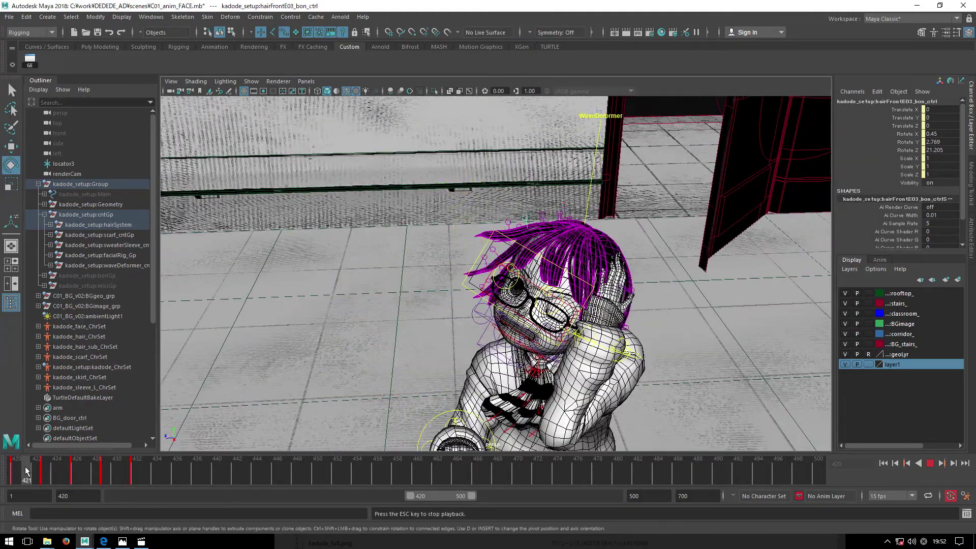
key("Escape")
Retime the keys on frames 425–434 and play back the retimed hair sway.
scroll(508, 254, "up", 3)
scroll(527, 230, "up", 2)
key("w")
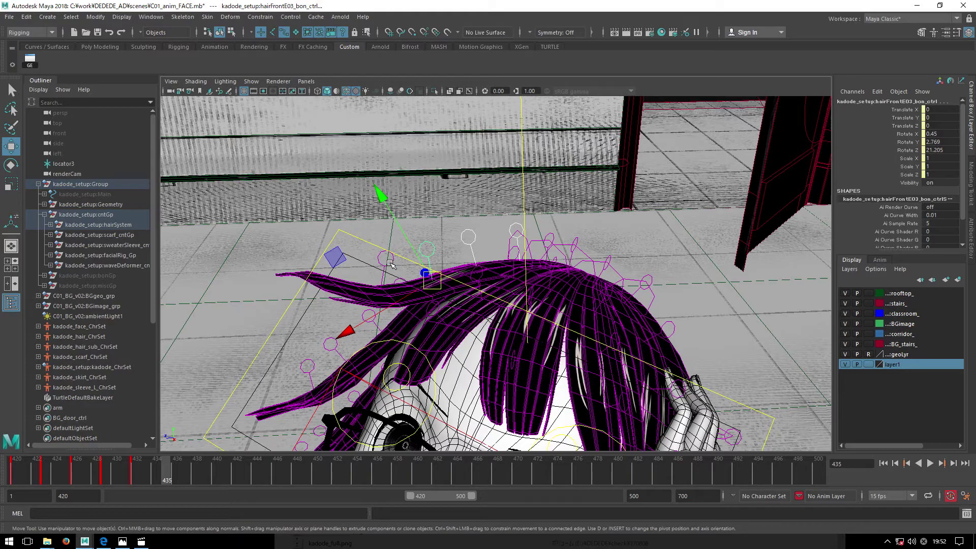
left_click_drag(39, 476, 147, 476, "shift")
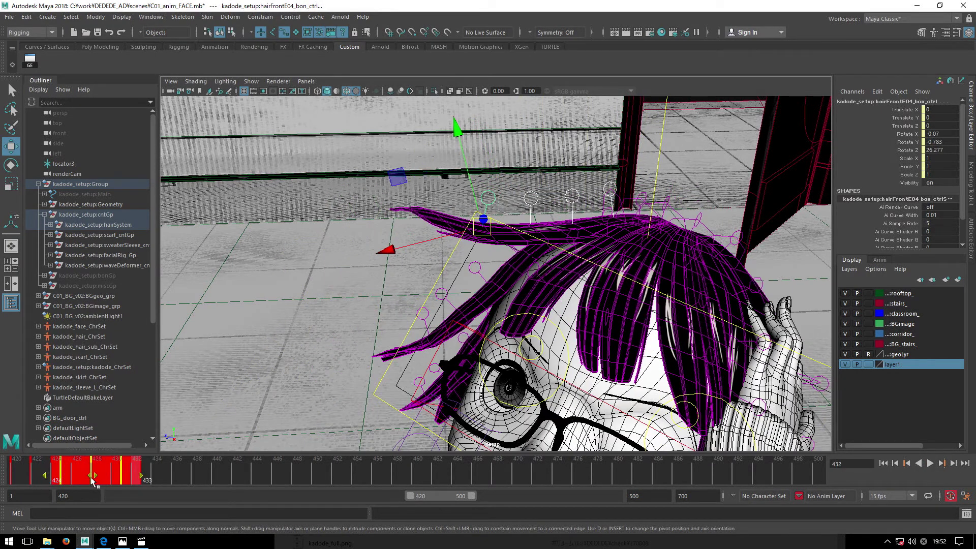
left_click(177, 477)
mouse_move(79, 477)
left_mouse_down("shift")
mouse_move(151, 476)
mouse_move(1, 470)
left_mouse_up("shift")
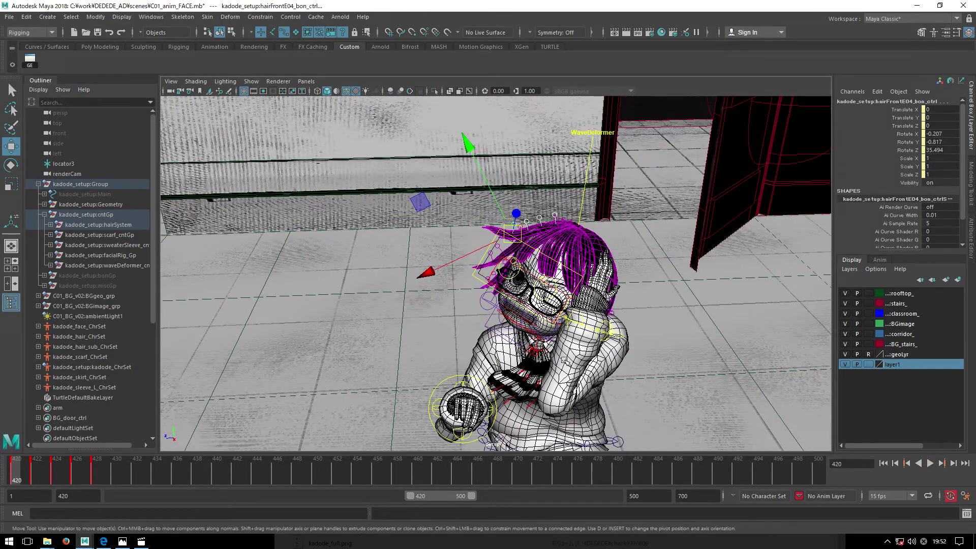
left_click(931, 464)
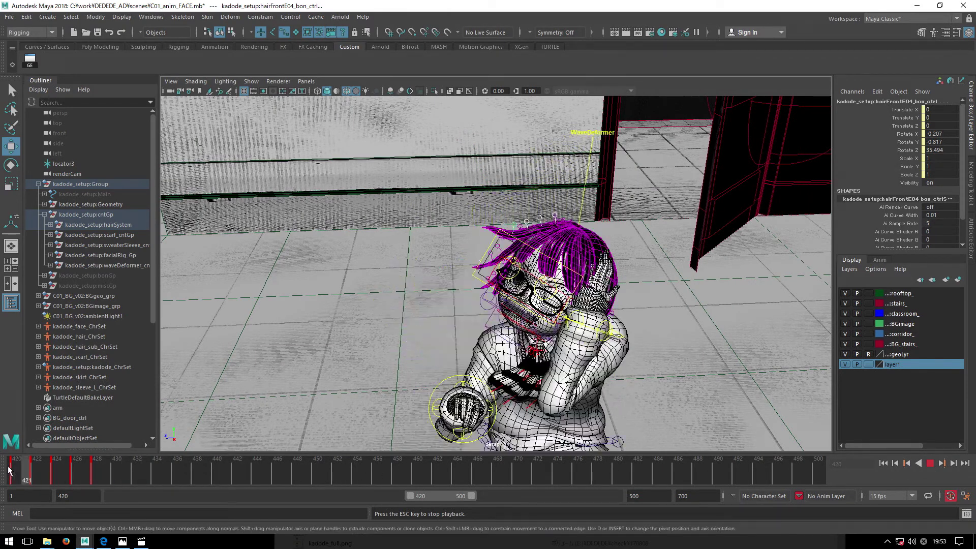
key("Escape")
Copy the front hair sway keys in the Graph Editor and paste them at frame 428.
left_click(35, 60)
scroll(510, 296, "down", 3)
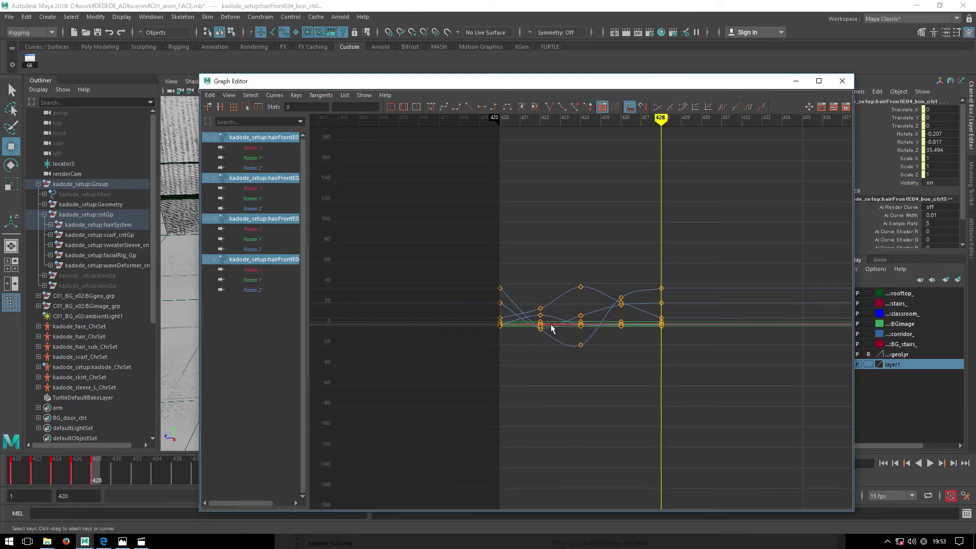
key("f")
key("ctrl+c")
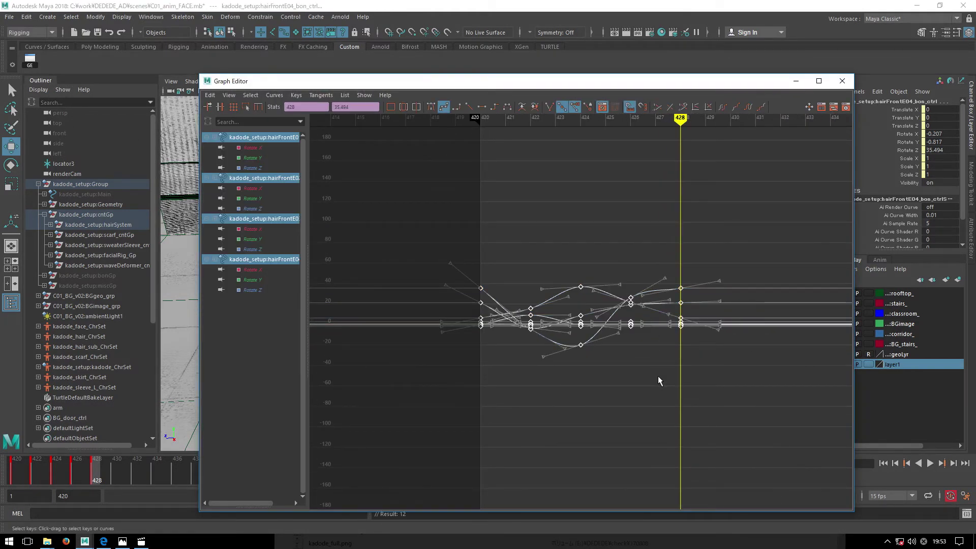
key("ctrl+v")
key("f")
Select all the sway keys and paste another copy at frame 436.
left_click(610, 382)
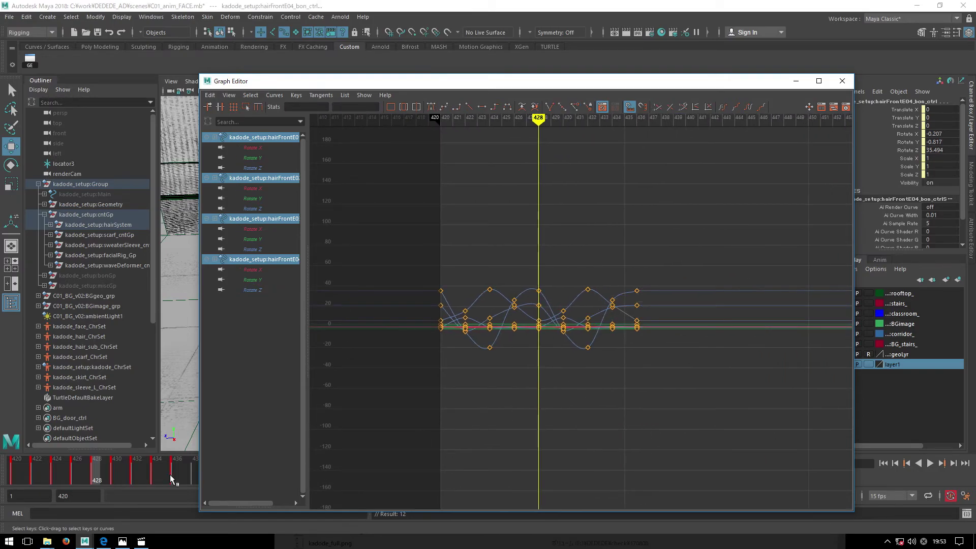
key("period")
key("period")
key("period")
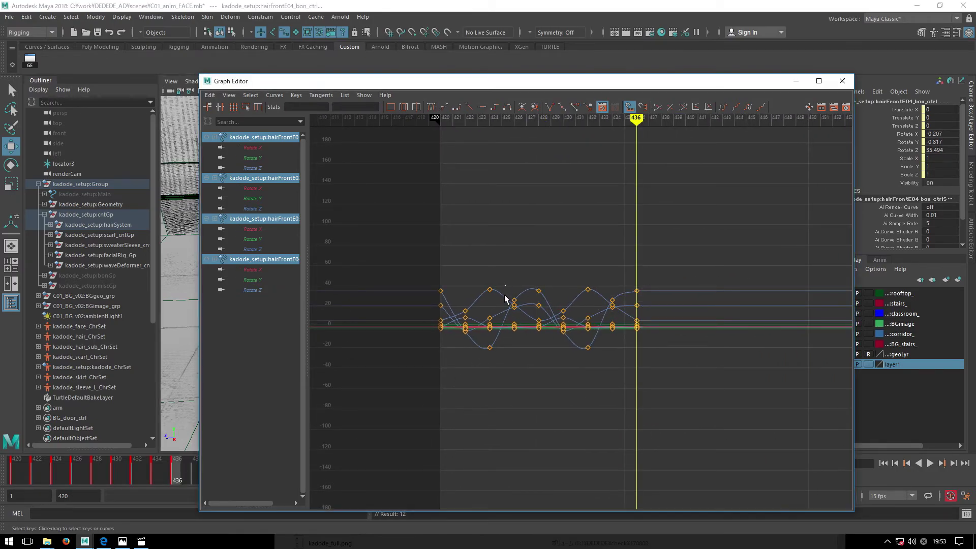
left_click_drag(505, 299, 502, 352)
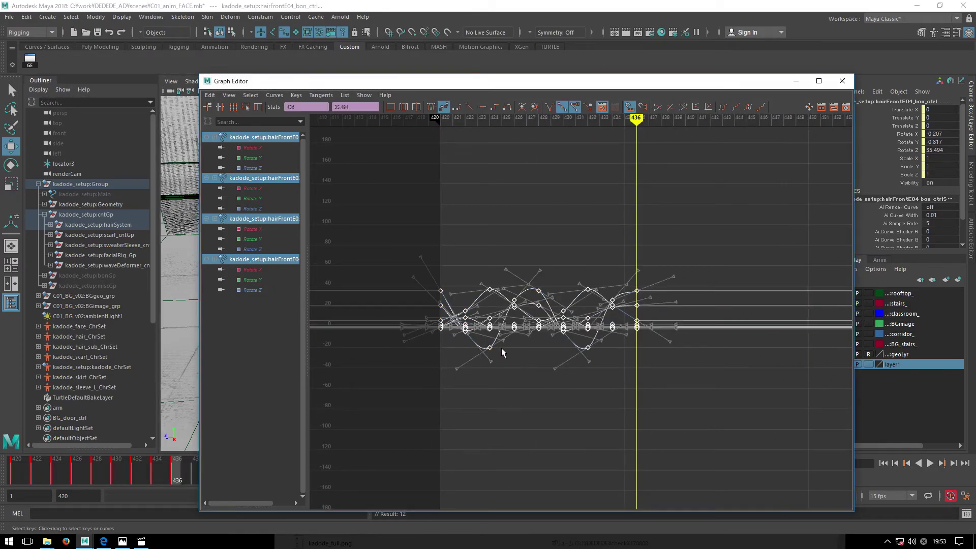
key("ctrl+c")
key("ctrl+v")
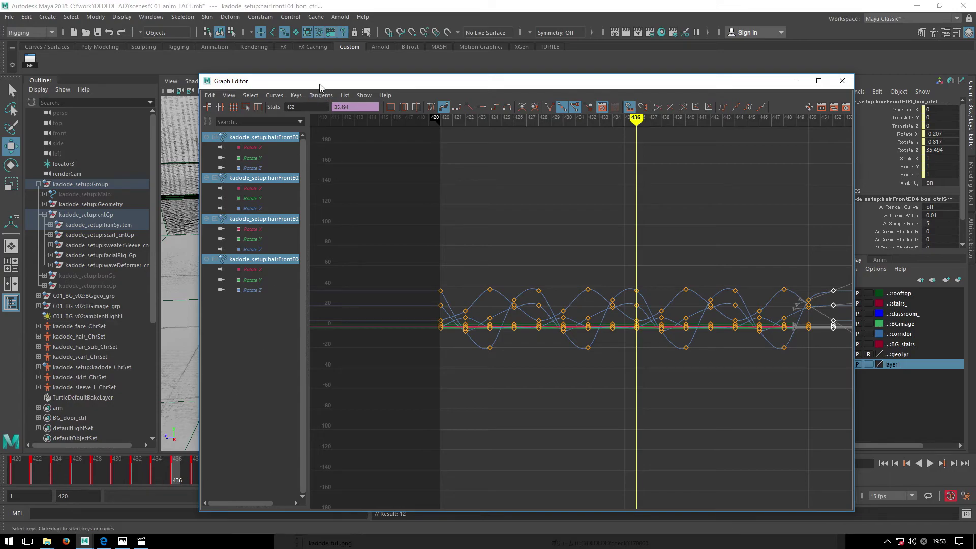
Paste further copies at frames 452 and 484, check the looped curves, and close the Graph Editor.
mouse_move(320, 75)
left_mouse_down()
mouse_move(320, 168)
mouse_move(163, 59)
left_mouse_up()
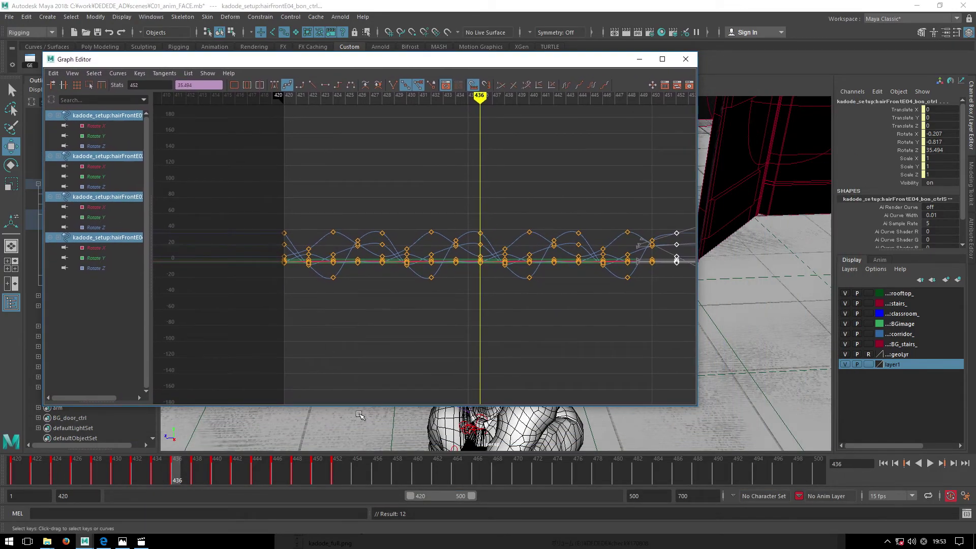
left_click(333, 475)
key("ctrl+v")
left_click(656, 475)
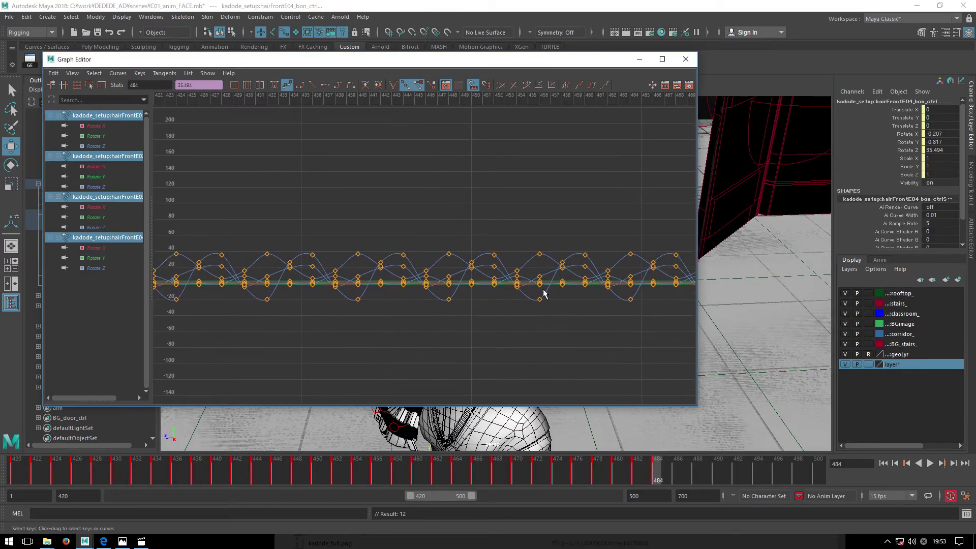
mouse_move(543, 293)
right_mouse_down("alt")
mouse_move(577, 279)
mouse_move(541, 275)
right_mouse_up("alt")
left_click(545, 230)
left_click_drag(545, 230, 538, 283)
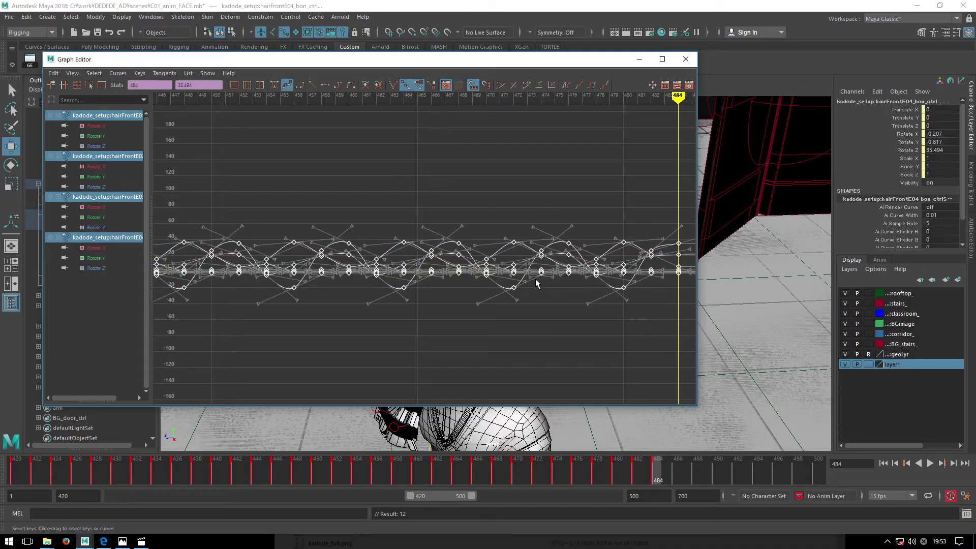
left_click(539, 300)
right_click_drag(543, 305, 508, 305, "alt")
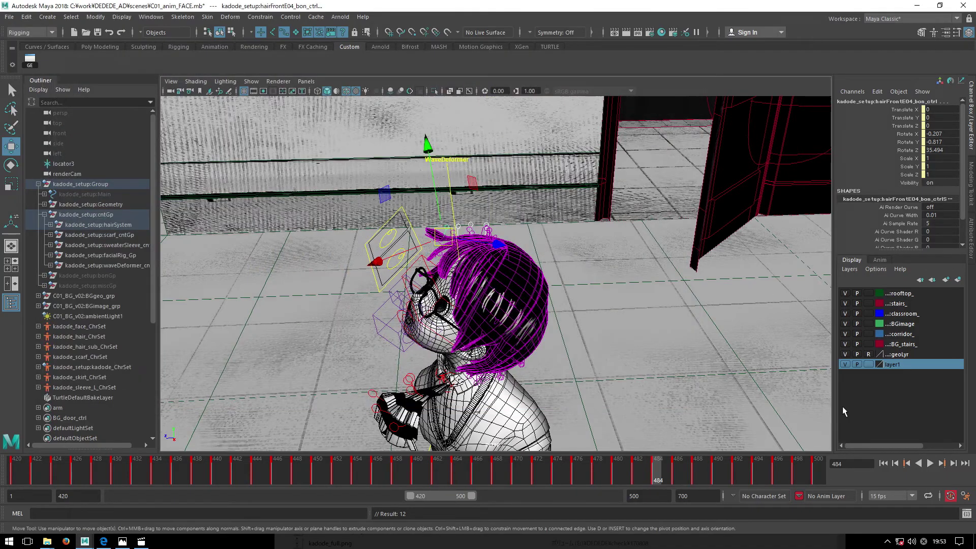
left_click(686, 59)
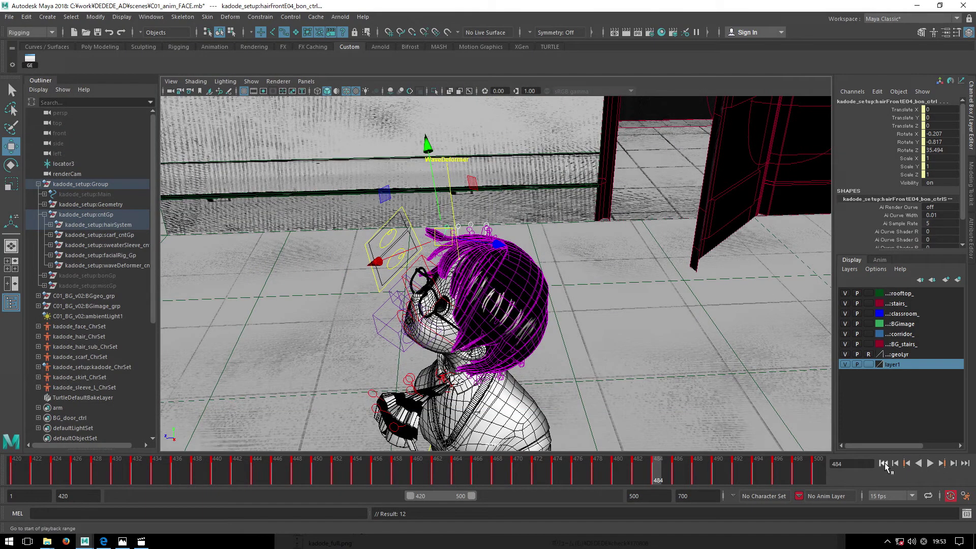
left_click(883, 463)
left_click(931, 463)
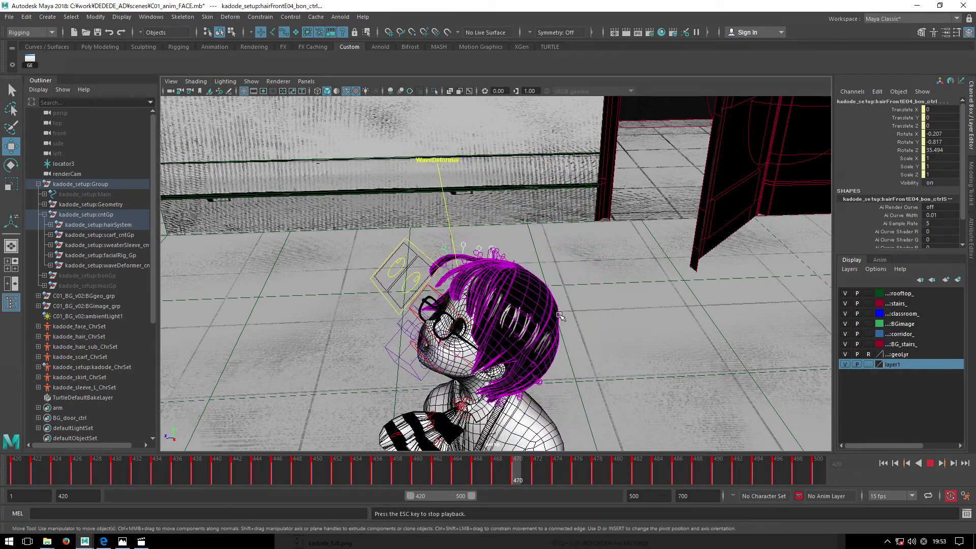
key("Escape")
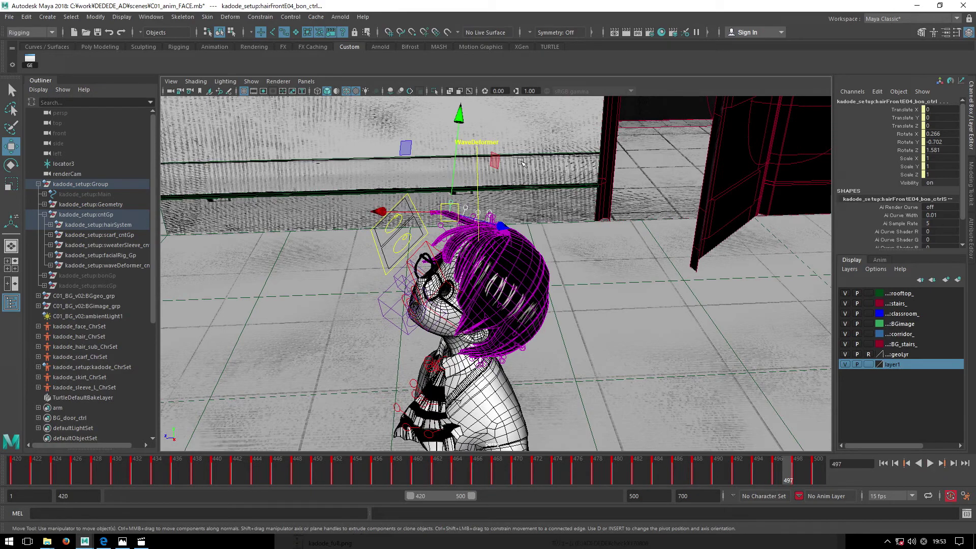
key("space")
key("space")
left_click(883, 463)
left_click(931, 463)
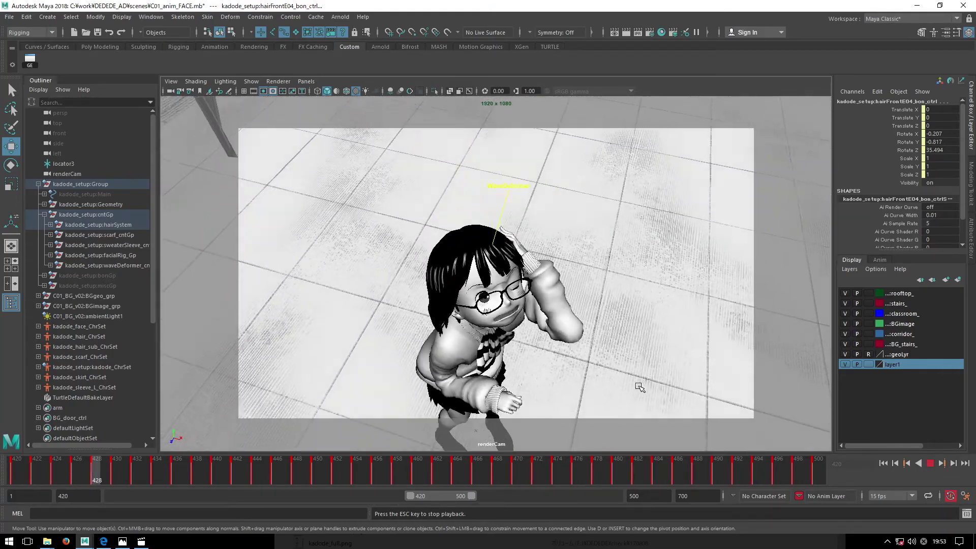
key("Escape")
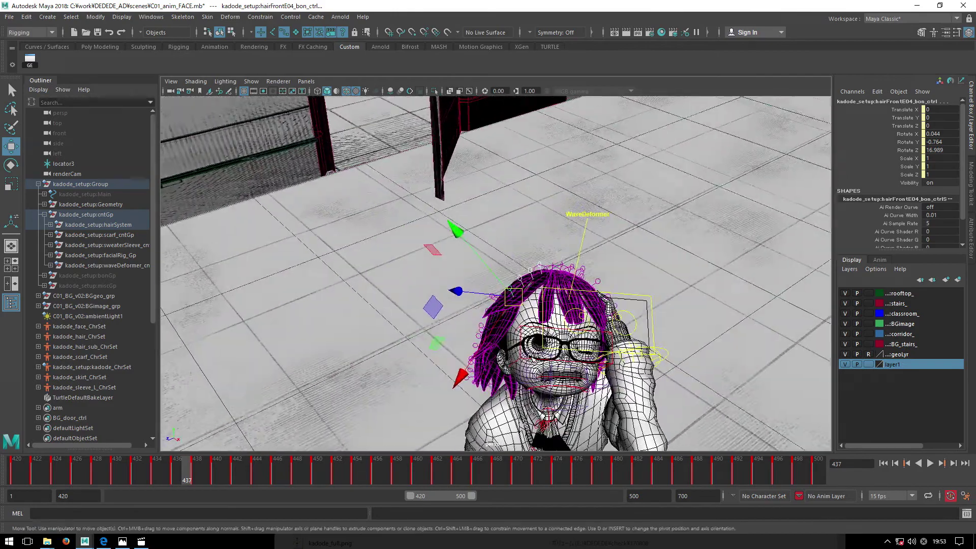
Open the Graph Editor and shrink it to a small window beside the scene.
left_click(27, 63)
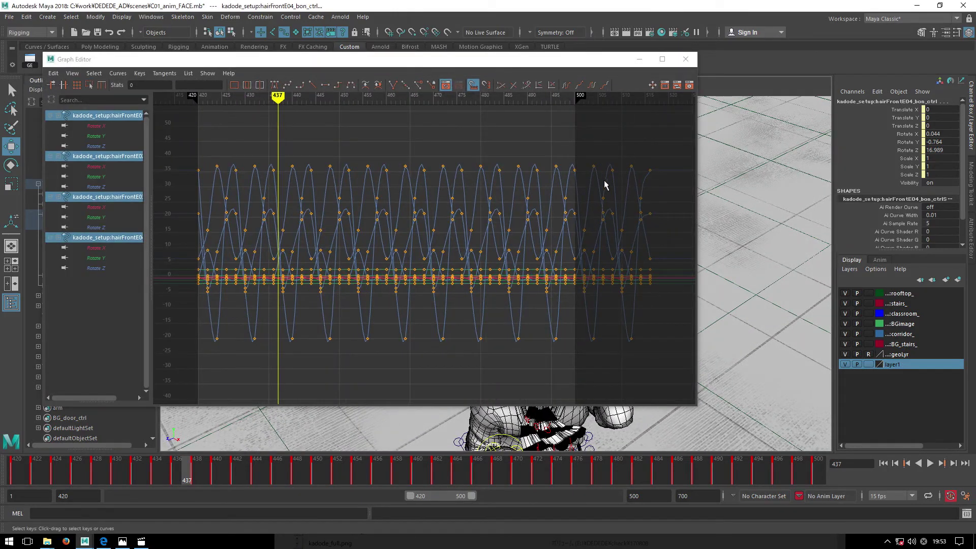
right_click_drag(300, 218, 320, 220, "alt")
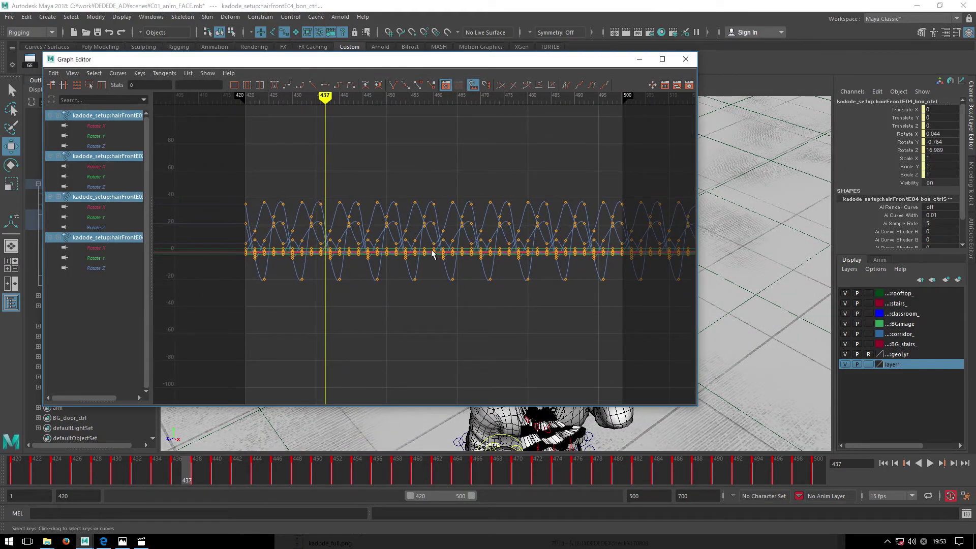
left_click_drag(554, 60, 523, 51)
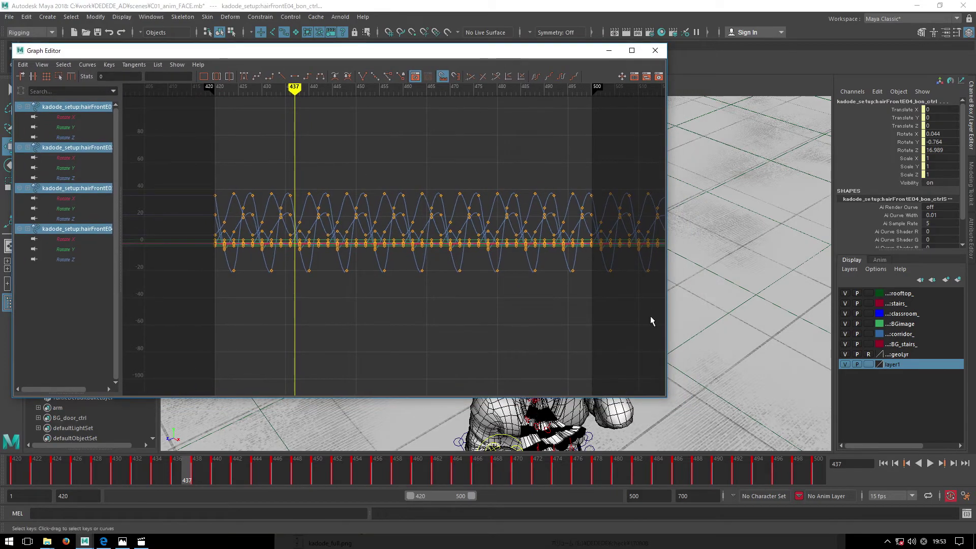
left_click_drag(668, 400, 391, 385)
scroll(665, 303, "up", 5)
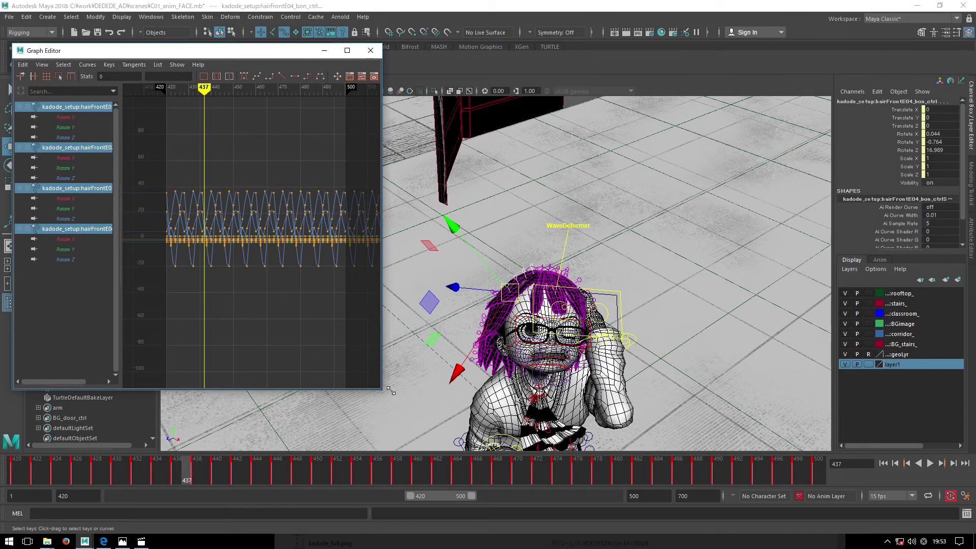
scroll(665, 303, "up", 3)
Select the four hairFrontE controls, including hairFrontE04, and return to frame 420.
key("q")
mouse_move(665, 303)
left_mouse_down("alt")
mouse_move(432, 393)
mouse_move(233, 387)
left_mouse_up("alt")
scroll(645, 225, "up", 2)
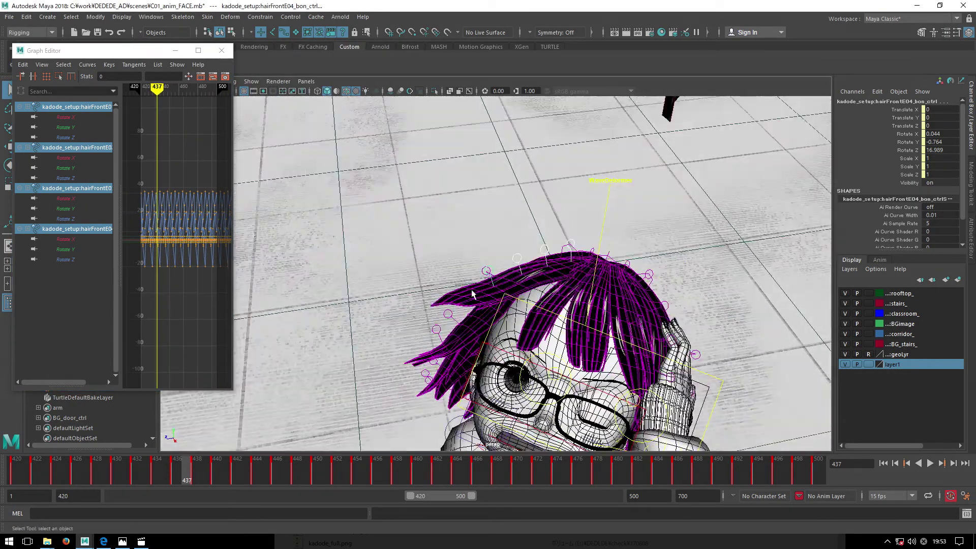
scroll(644, 225, "up", 5)
left_click(626, 222)
left_click(582, 232, "shift")
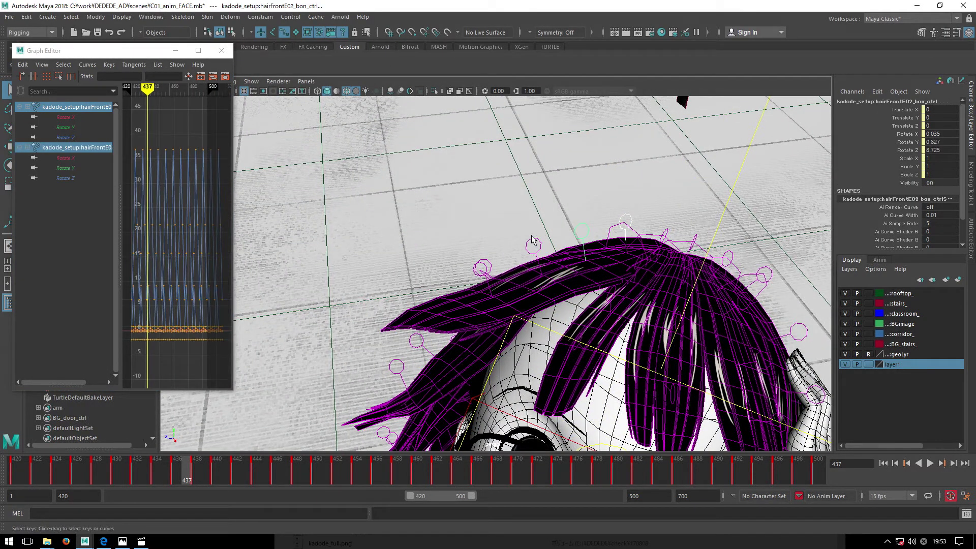
left_click(534, 245, "shift")
left_click_drag(496, 263, 525, 250, "alt")
left_click(501, 220, "shift")
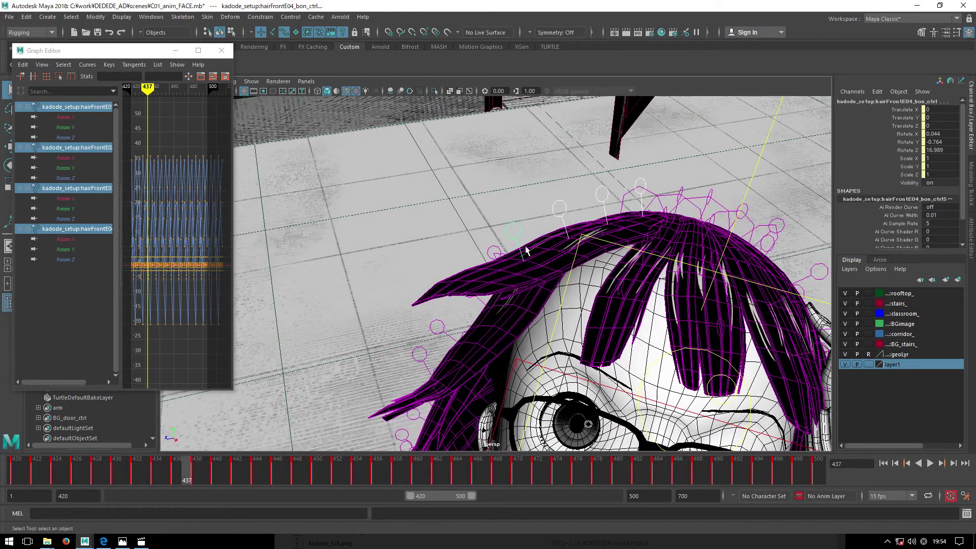
left_click_drag(173, 476, 17, 476)
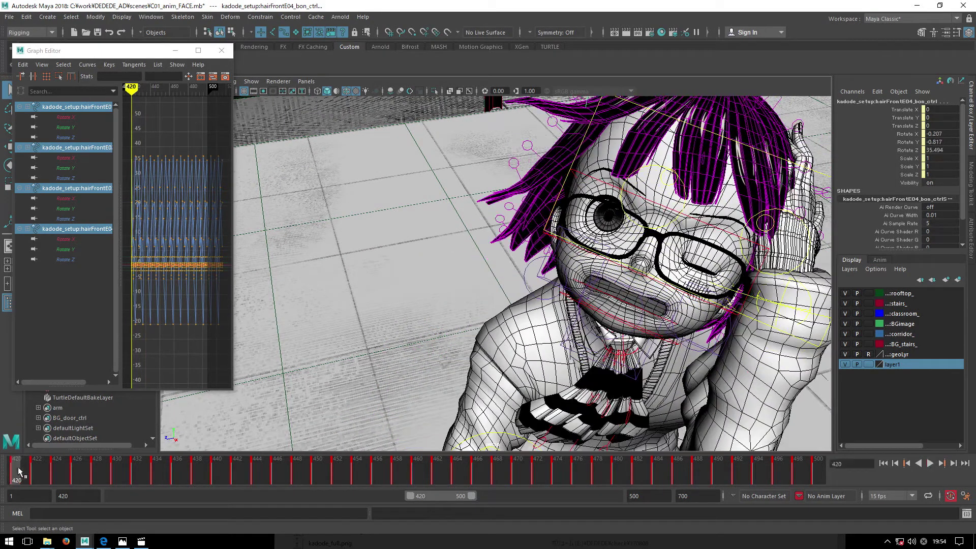
scroll(363, 347, "down", 3)
scroll(428, 389, "down", 2)
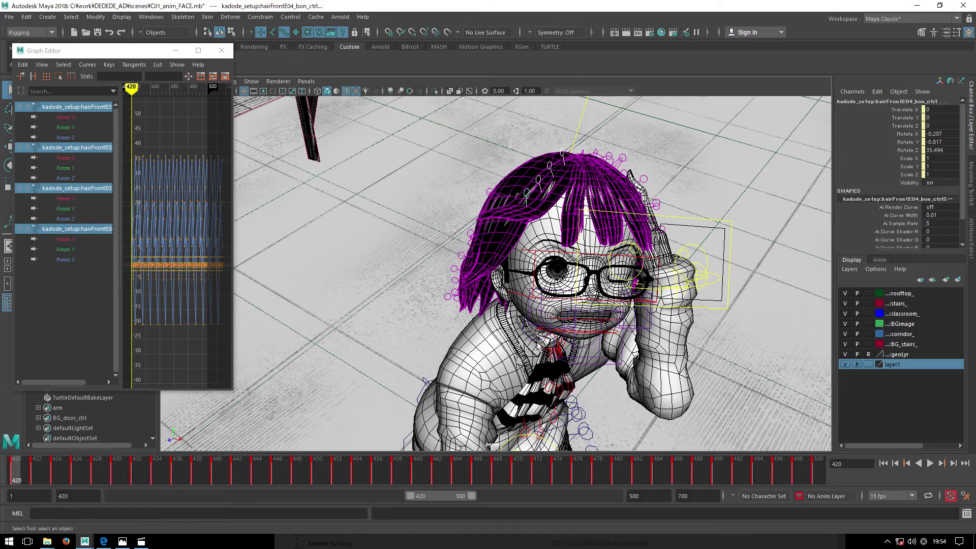
left_click_drag(422, 315, 391, 327, "alt")
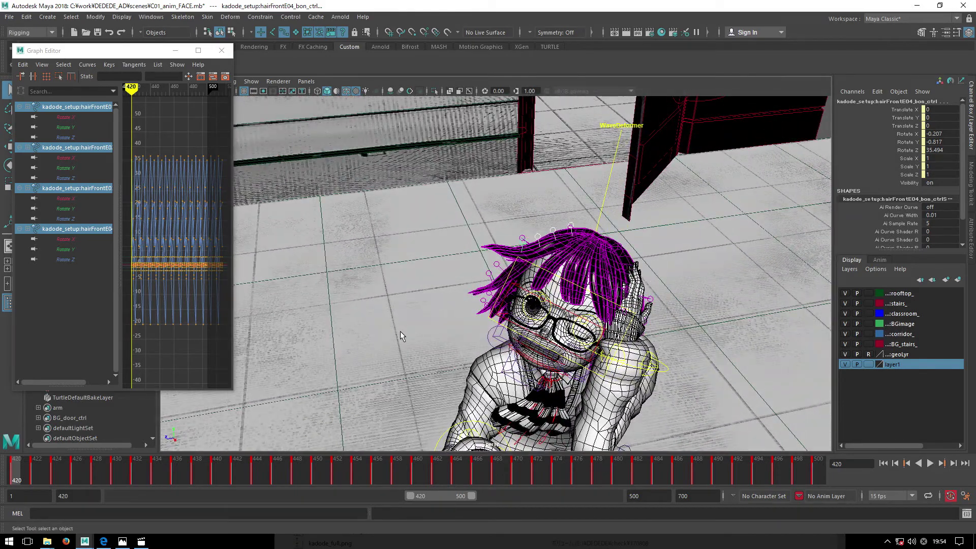
Copy the selected front hair controls' keys from the time slider.
double_click(32, 469)
right_click(31, 469)
left_click(60, 317)
left_click_drag(253, 325, 389, 238, "alt")
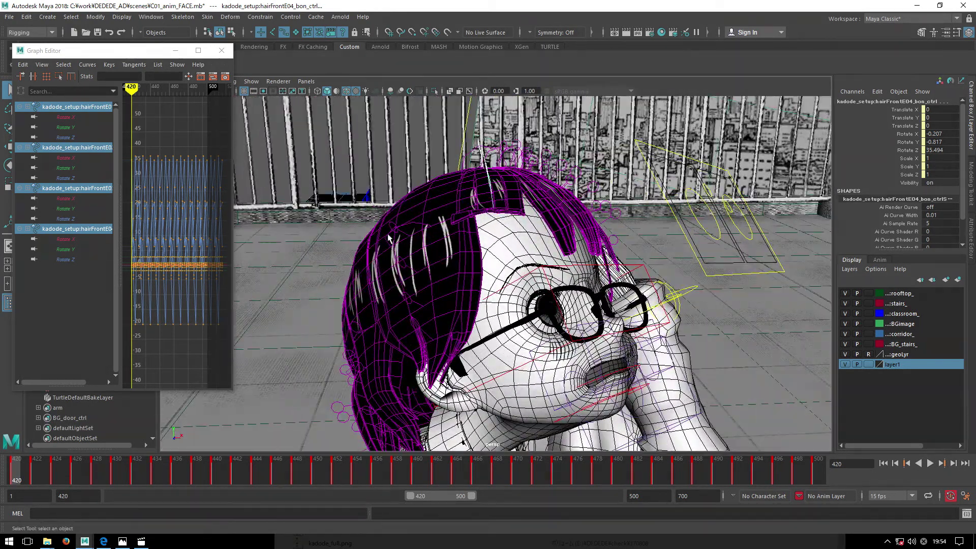
Paste the sway keys onto the right-side A hair control and play back to check.
left_click(394, 235)
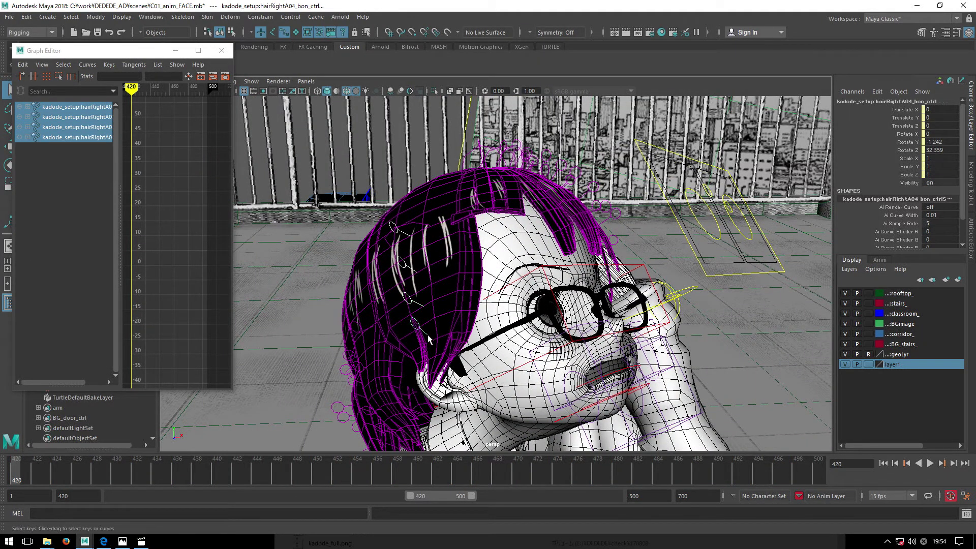
double_click(21, 473)
right_click(21, 473)
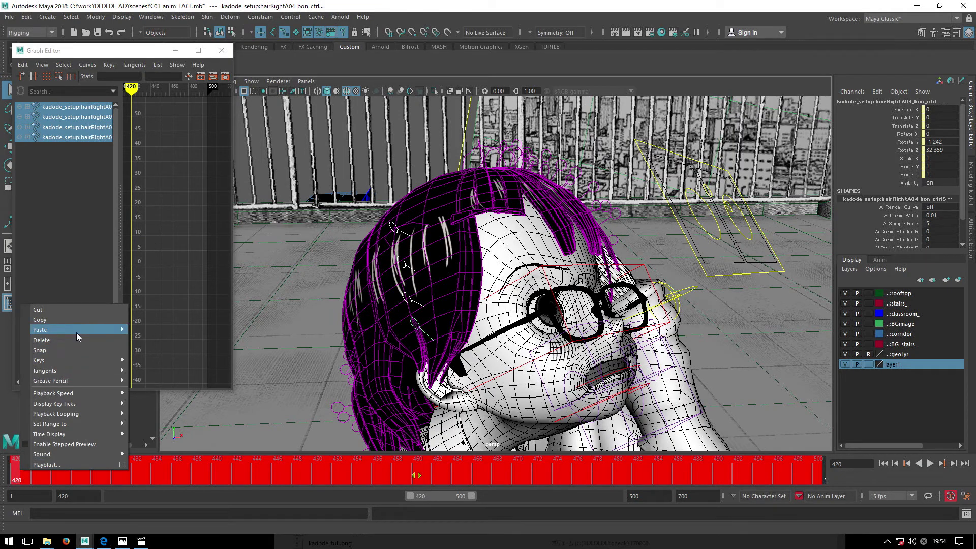
left_click(141, 338)
left_click_drag(265, 350, 364, 364, "alt")
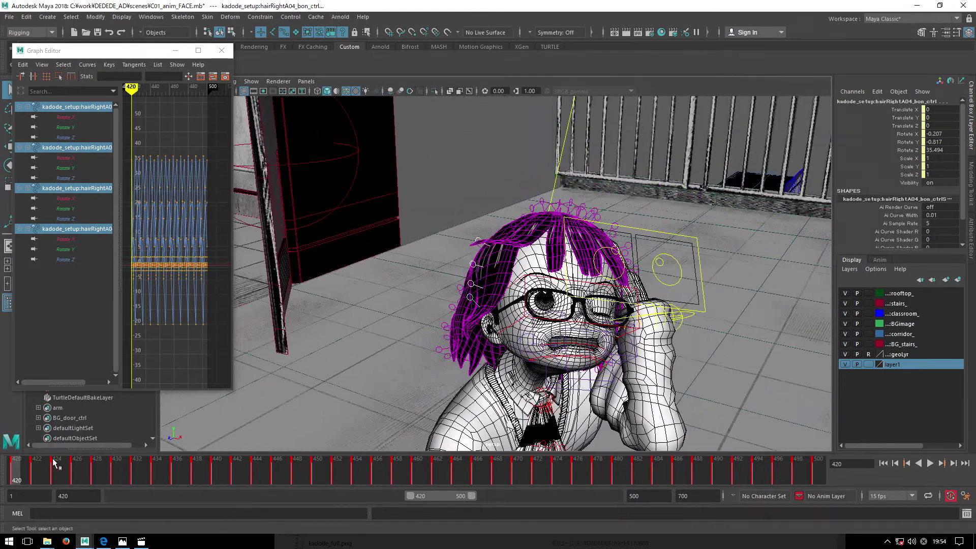
key("alt+v")
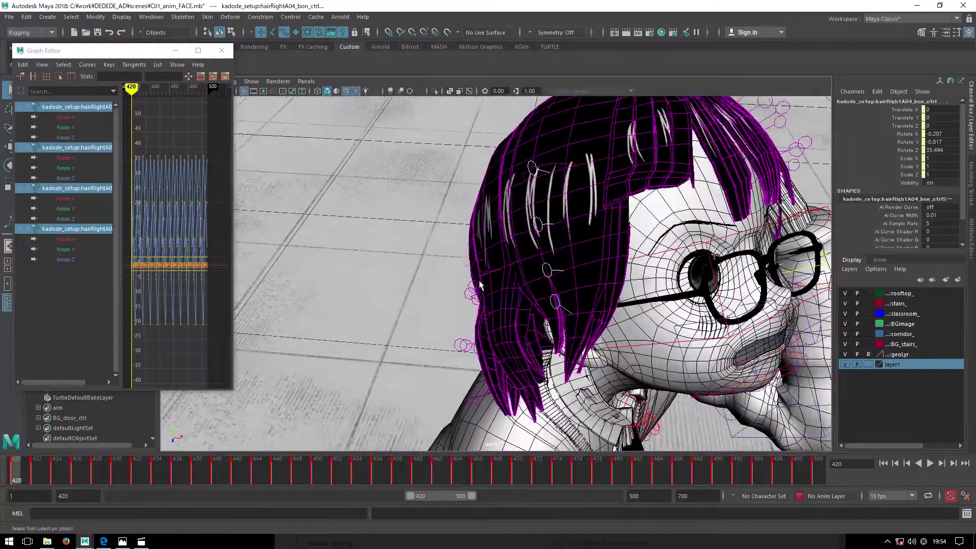
Paste the sway keys onto the right-side B hair control.
left_click(481, 286)
left_click_drag(481, 286, 522, 308, "alt")
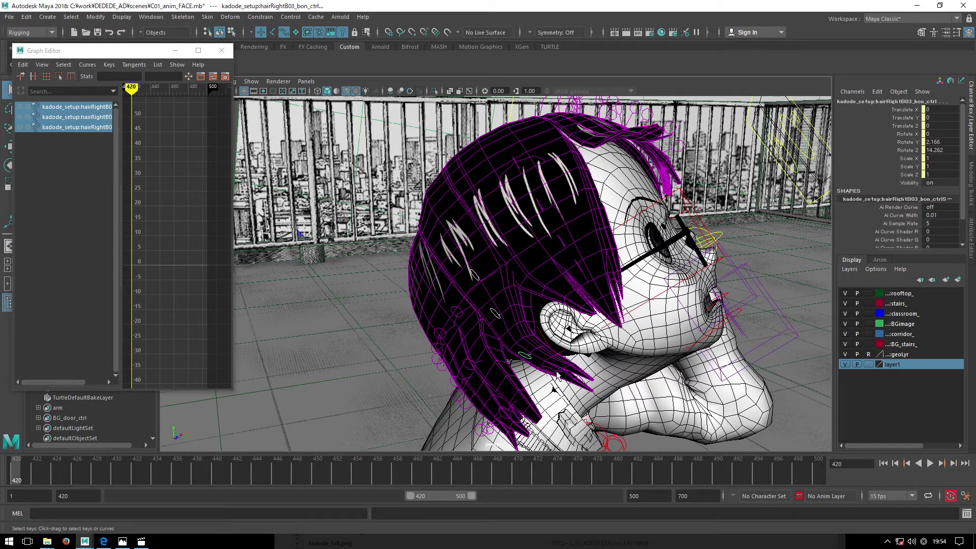
double_click(22, 477)
right_click(22, 477)
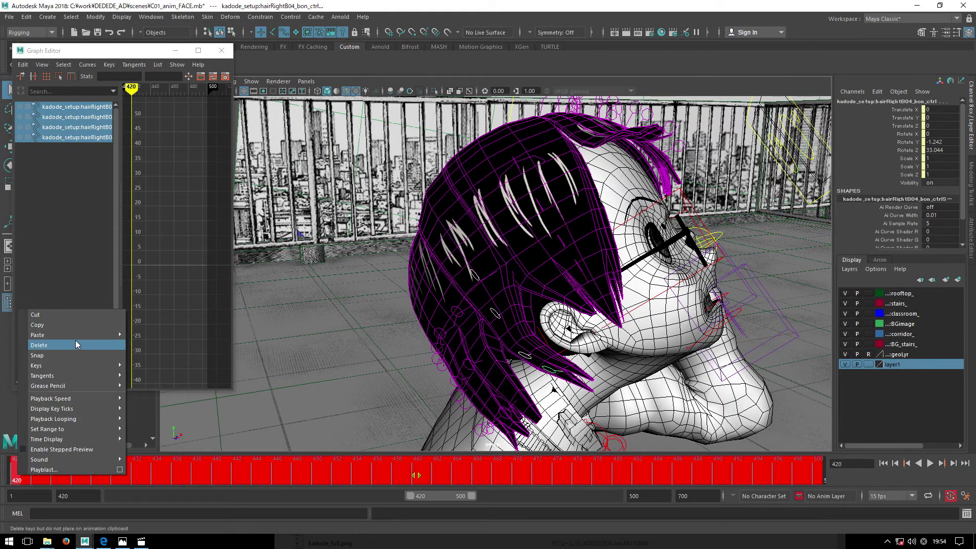
left_click(165, 345)
left_click_drag(494, 321, 503, 305, "alt")
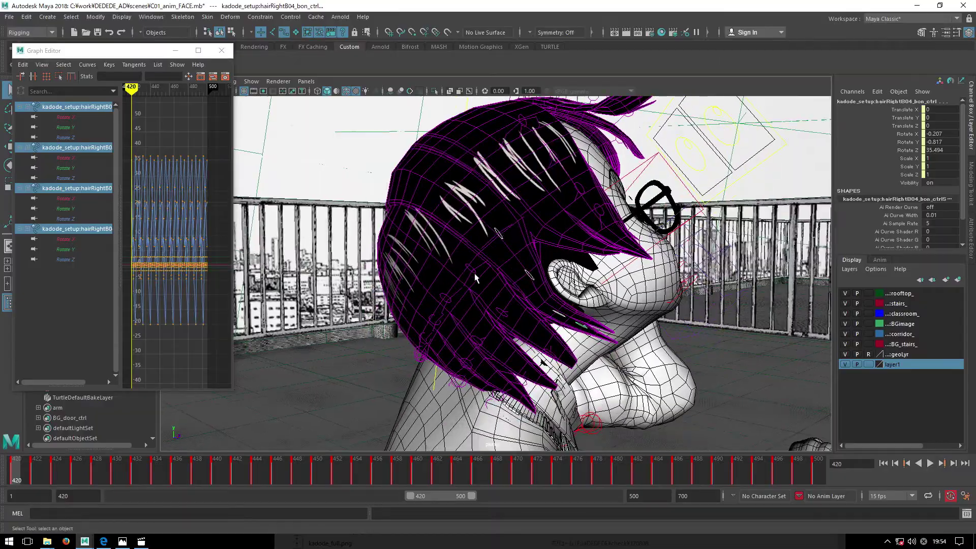
Clear the selection and switch the view to textured shaded display.
left_click(501, 316)
mouse_move(573, 375)
left_mouse_down("alt")
mouse_move(621, 332)
mouse_move(650, 349)
mouse_move(649, 364)
mouse_move(556, 391)
mouse_move(542, 297)
mouse_move(576, 235)
left_mouse_up("alt")
left_click(651, 361)
key("4")
key("5")
key("6")
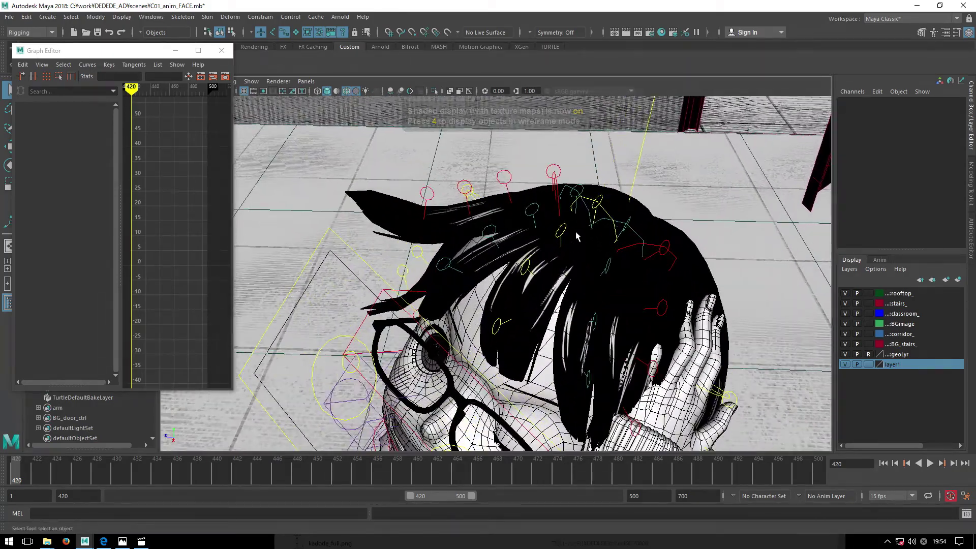
Paste the sway keys onto the front D hair control at frame 424.
left_click(580, 192)
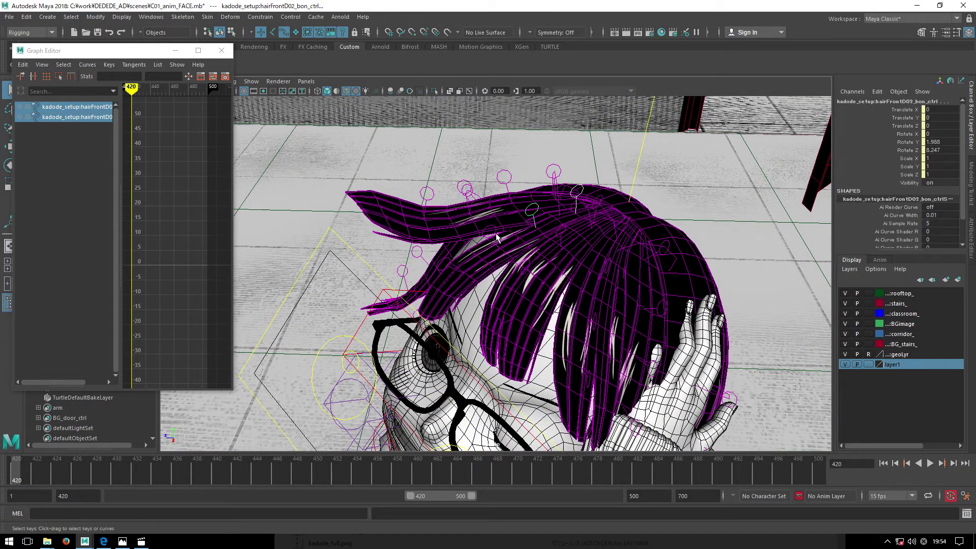
double_click(56, 476)
right_click(56, 476)
left_click(179, 342)
left_click_drag(549, 264, 568, 241, "alt")
left_click(568, 242)
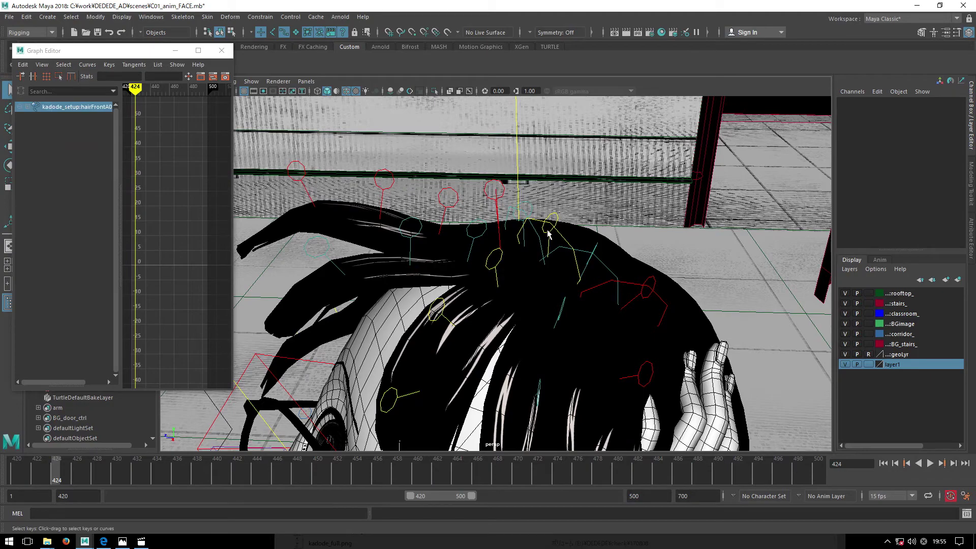
Paste the sway keys onto the front A hair control at frame 439.
left_click(548, 233)
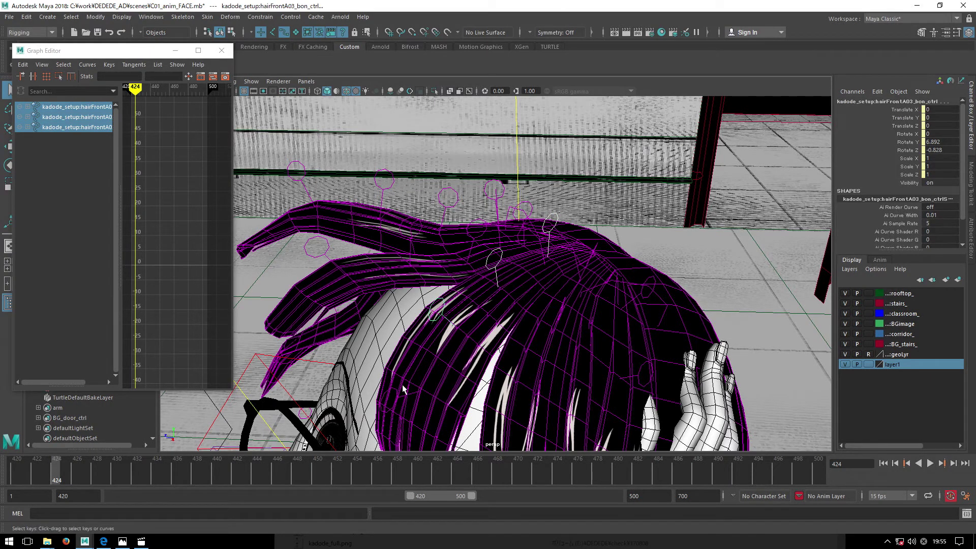
double_click(207, 480)
right_click(207, 480)
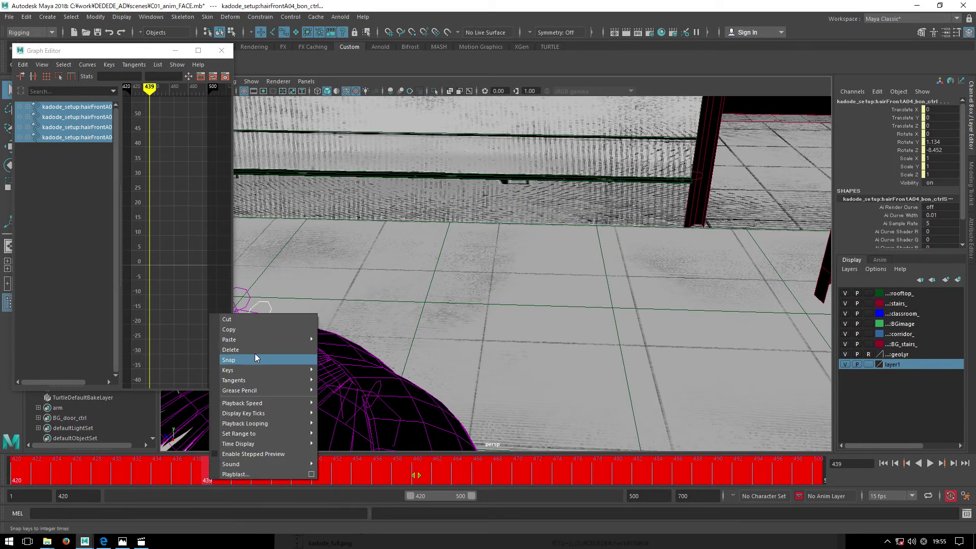
left_click(321, 346)
mouse_move(548, 333)
left_mouse_down("alt")
mouse_move(475, 334)
mouse_move(538, 287)
mouse_move(430, 319)
mouse_move(298, 249)
mouse_move(366, 239)
mouse_move(424, 254)
left_mouse_up("alt")
left_click(538, 288)
Paste the sway keys onto the front B hair controls, including B03, at frame 434.
left_click(311, 228)
left_click(396, 299, "shift")
mouse_move(396, 299)
left_mouse_down("alt")
mouse_move(396, 322)
mouse_move(382, 317)
left_mouse_up("alt")
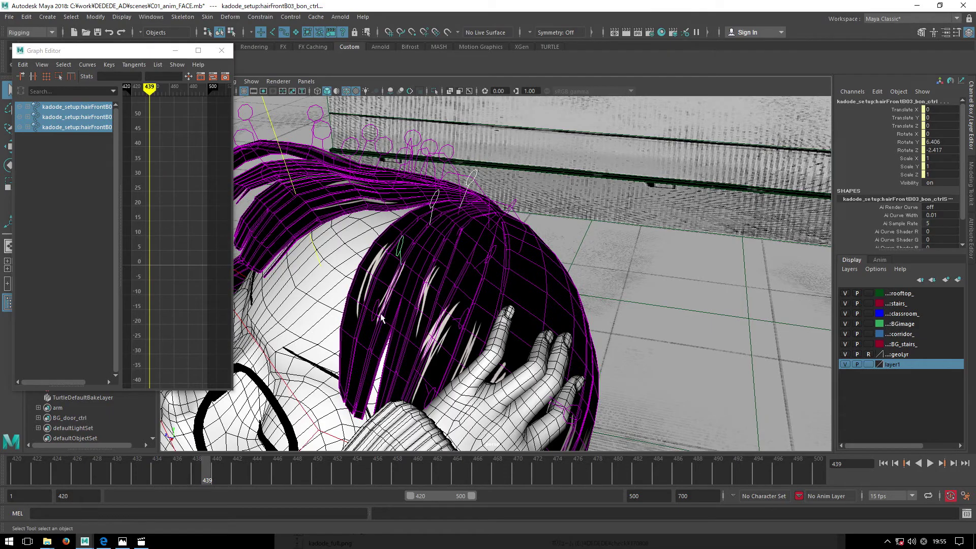
double_click(156, 472)
right_click(157, 472)
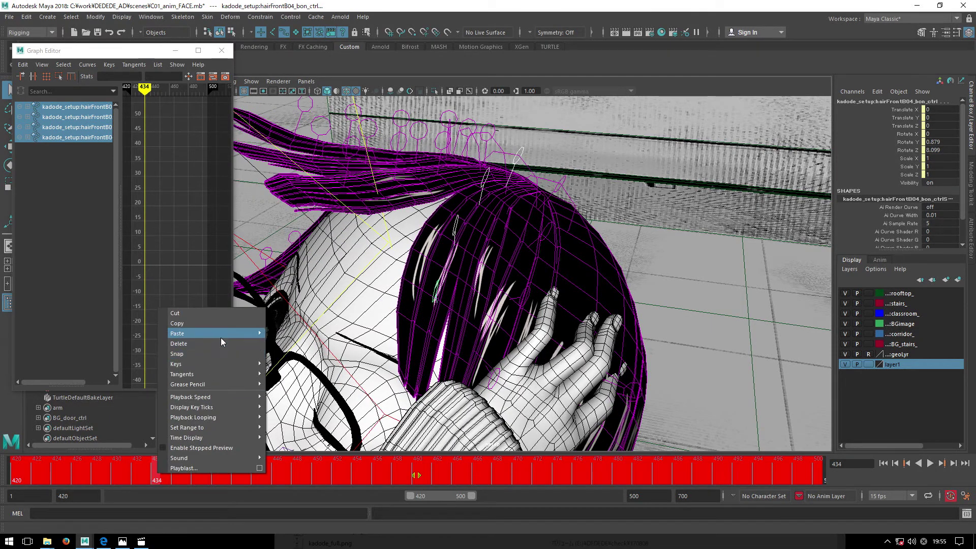
left_click(278, 341)
mouse_move(278, 342)
left_mouse_down("alt")
mouse_move(427, 248)
mouse_move(410, 281)
mouse_move(362, 276)
mouse_move(393, 247)
left_mouse_up("alt")
left_click(427, 248)
Select the front C01 hair control and orbit round to a front view of the face.
left_click(427, 248)
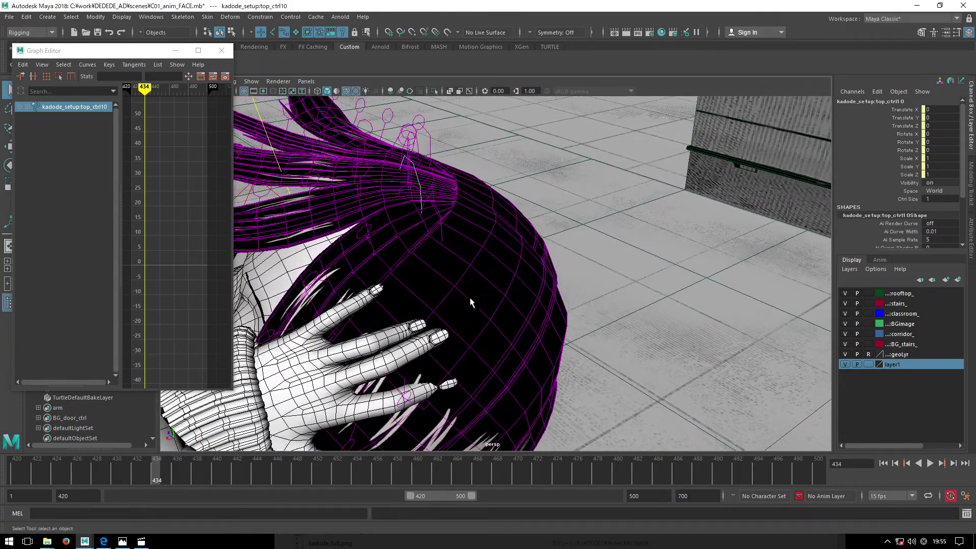
left_click(392, 248)
left_click(427, 201)
left_click(425, 219)
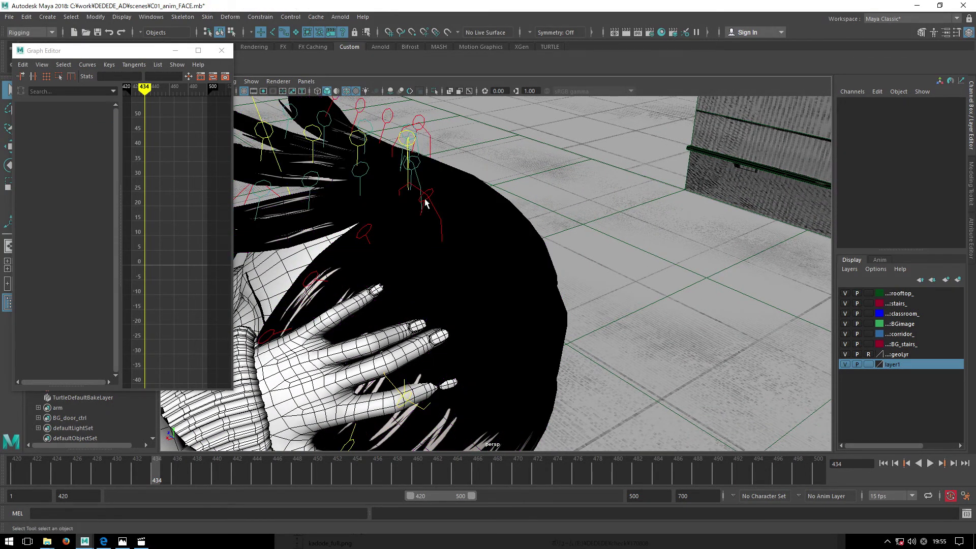
left_click(426, 202)
mouse_move(314, 291)
left_mouse_down("alt")
mouse_move(410, 270)
mouse_move(440, 219)
mouse_move(405, 249)
mouse_move(555, 325)
left_mouse_up("alt")
mouse_move(511, 277)
left_mouse_down("alt")
mouse_move(454, 350)
mouse_move(458, 243)
mouse_move(475, 188)
left_mouse_up("alt")
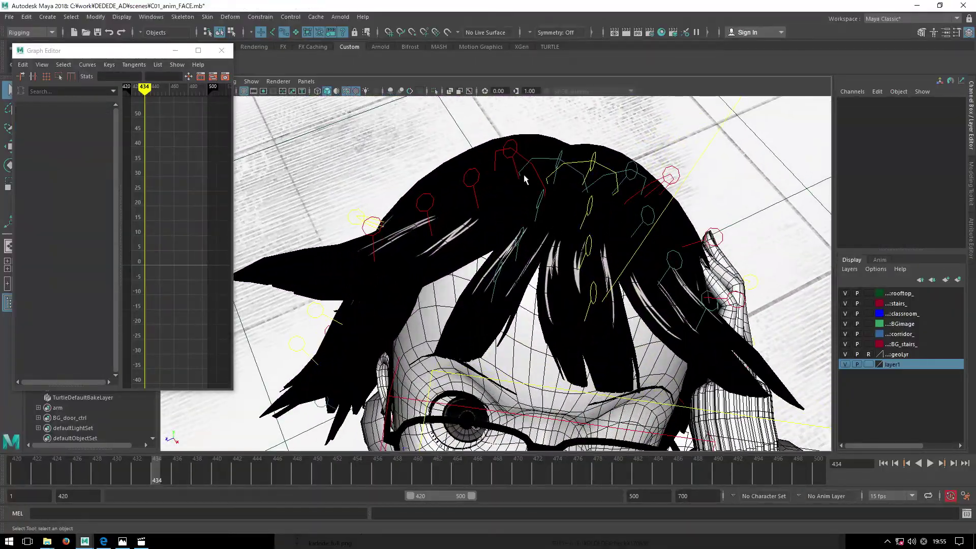
Copy the front E hair controls' keys from the time slider.
left_click(475, 188)
left_click(433, 207, "shift")
left_click_drag(433, 208, 80, 465, "alt")
left_click(80, 465)
double_click(79, 465)
right_click(79, 464)
left_click(119, 323)
Select the right A02, B02 and B03 hair controls.
left_click_drag(392, 283, 440, 222, "alt")
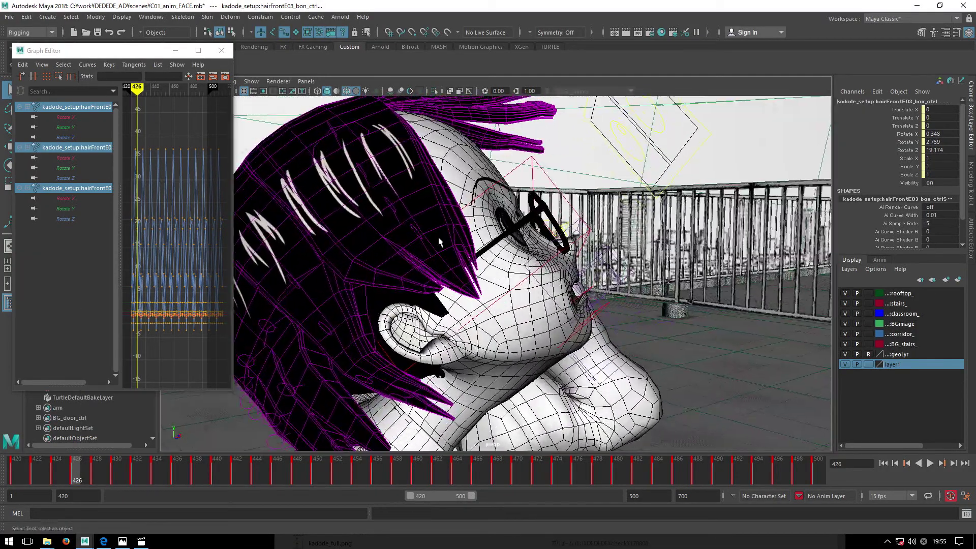
left_click(392, 179)
left_click_drag(392, 179, 449, 238, "alt")
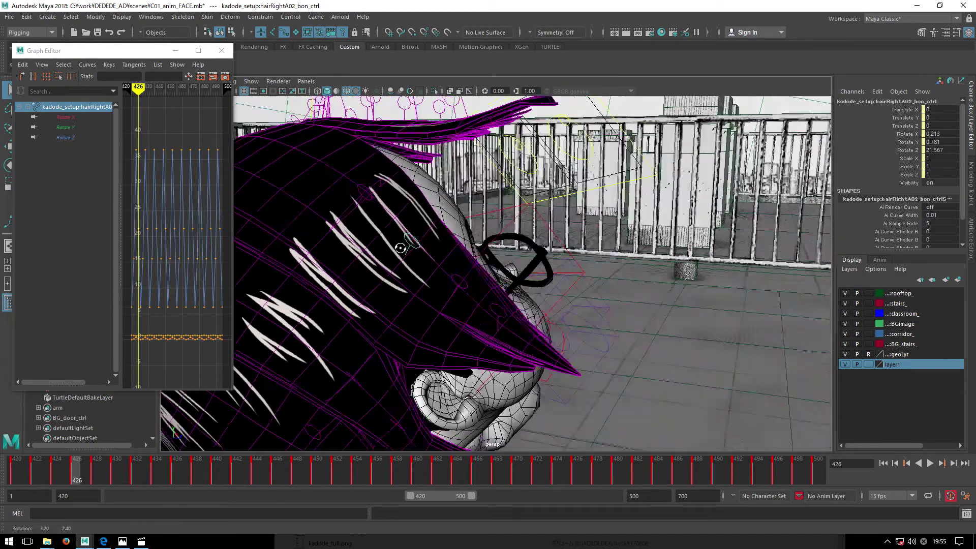
mouse_move(402, 274)
left_mouse_down("alt")
mouse_move(413, 240)
mouse_move(446, 260)
left_mouse_up("alt")
left_click(451, 258, "shift")
left_click(494, 304, "shift")
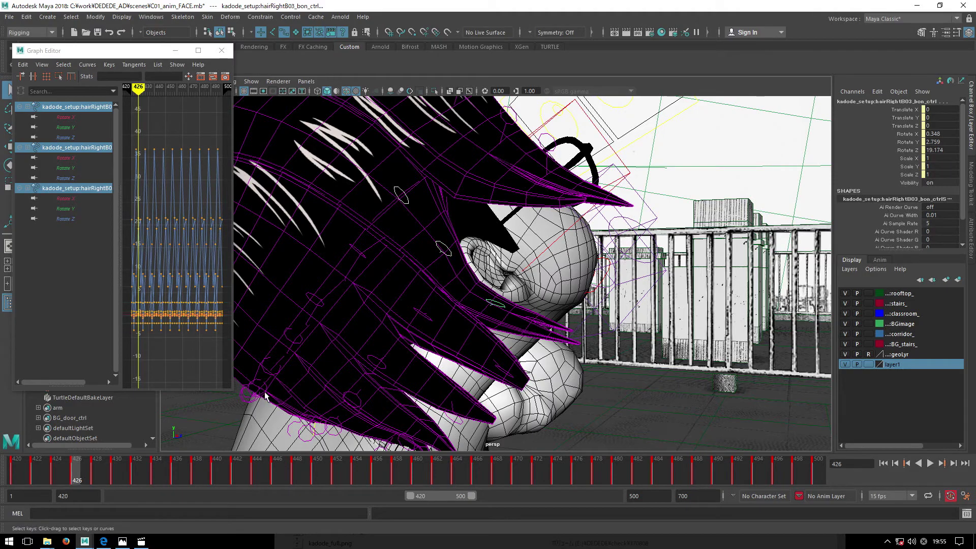
Paste the copied keys at frame 421 and play back the offset sway.
left_click_drag(69, 470, 18, 473)
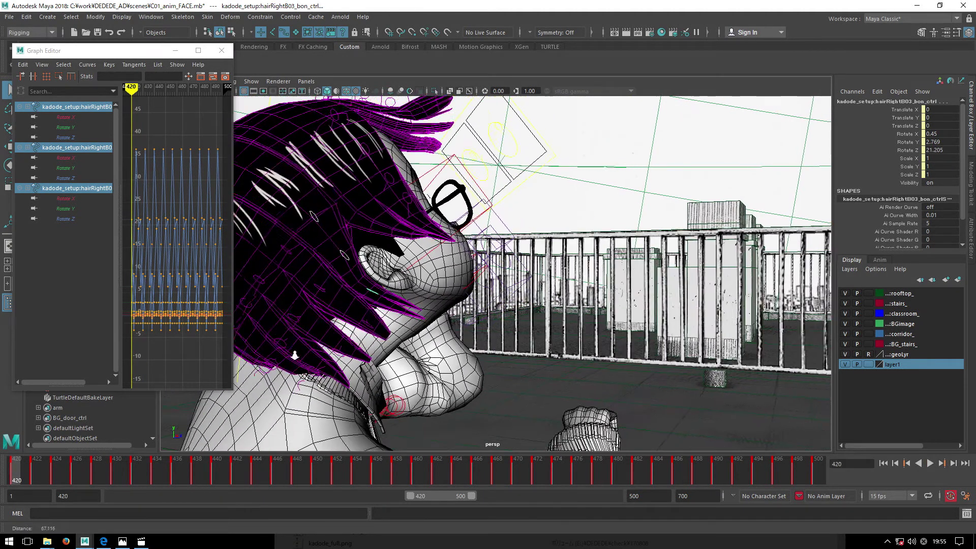
double_click(20, 480)
right_click(20, 479)
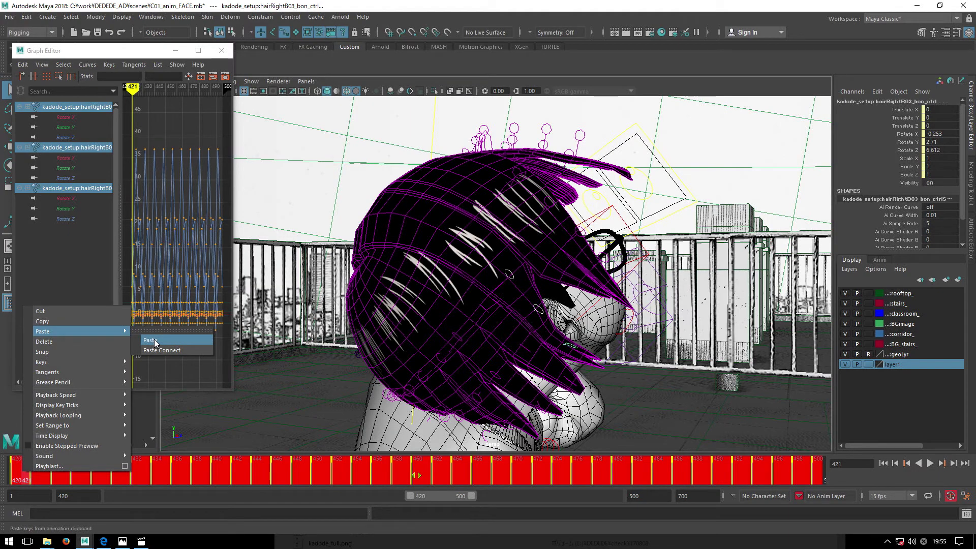
left_click(156, 341)
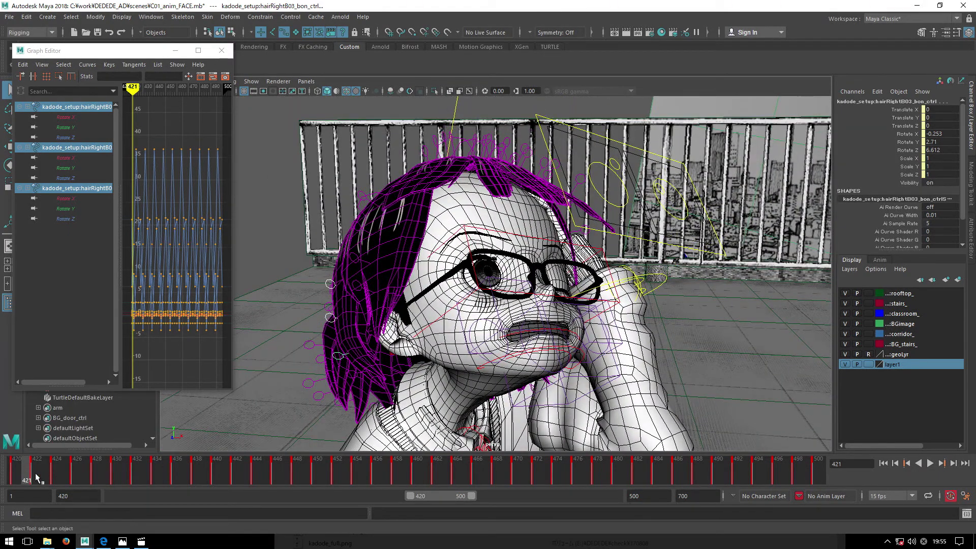
key("alt+v")
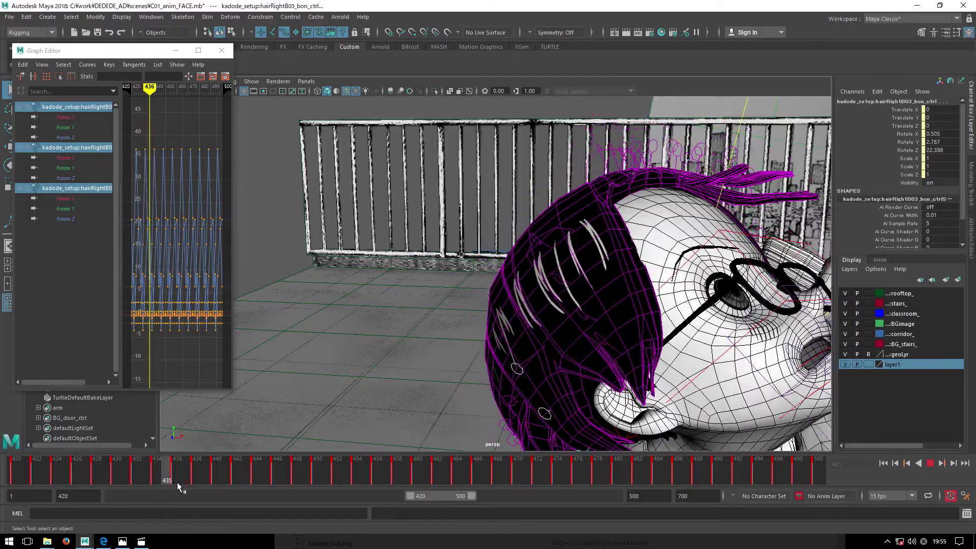
mouse_move(325, 325)
left_mouse_down("alt")
mouse_move(375, 308)
mouse_move(458, 229)
left_mouse_up("alt")
scroll(458, 228, "up", 5)
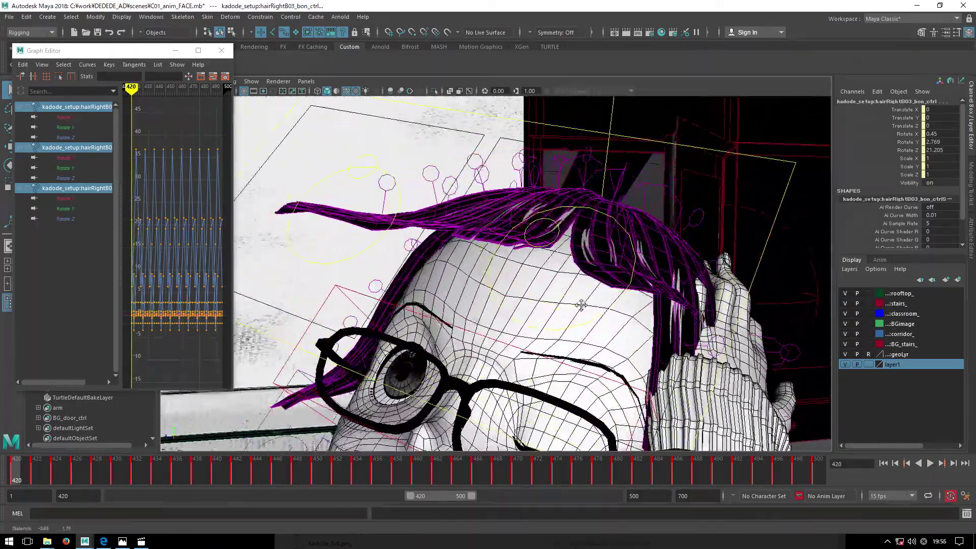
Reselect the front E02–E04 hair controls and copy their keys again at frame 437.
left_click(496, 203)
left_click(437, 225, "shift")
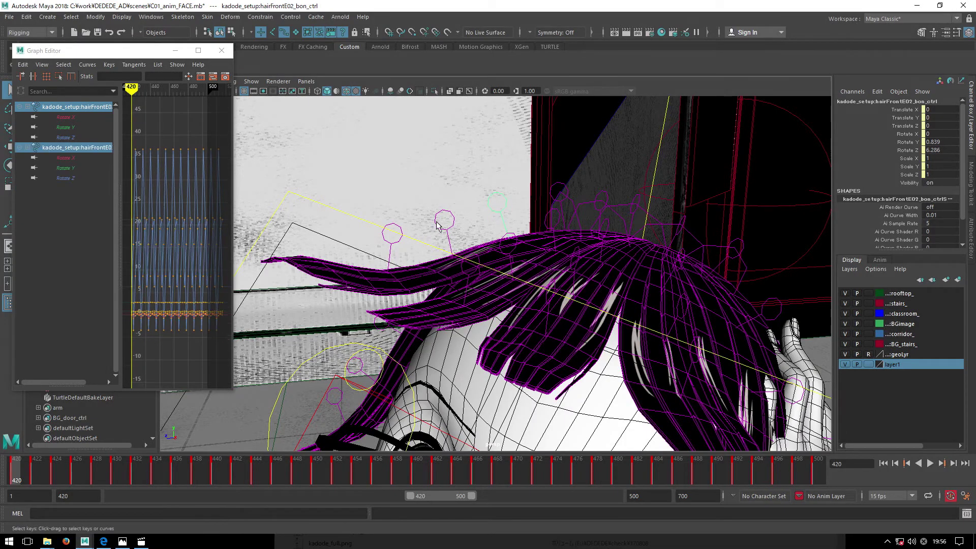
left_click(398, 230, "shift")
left_click_drag(398, 230, 425, 227, "alt")
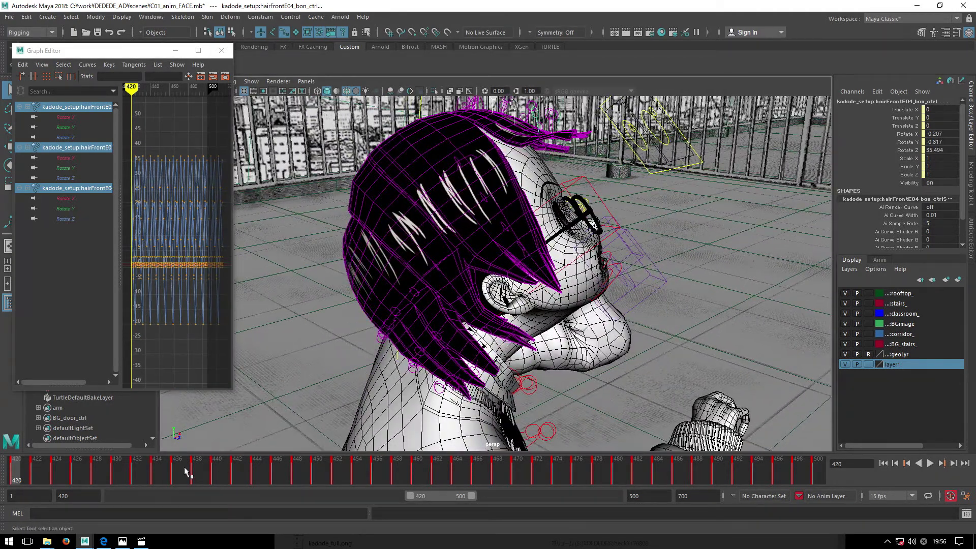
double_click(186, 472)
right_click(186, 471)
left_click(225, 313)
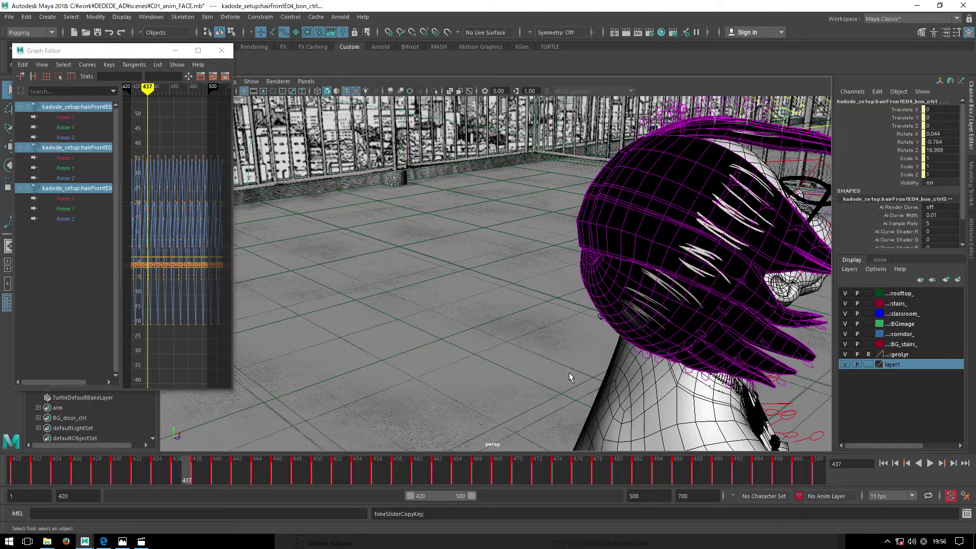
Orbit round behind the head and select the back-right hair control.
left_click_drag(569, 372, 408, 338, "alt")
right_click_drag(408, 338, 514, 337, "alt")
mouse_move(513, 337)
left_mouse_down("alt")
mouse_move(497, 320)
mouse_move(531, 313)
mouse_move(506, 275)
left_mouse_up("alt")
left_click(494, 252)
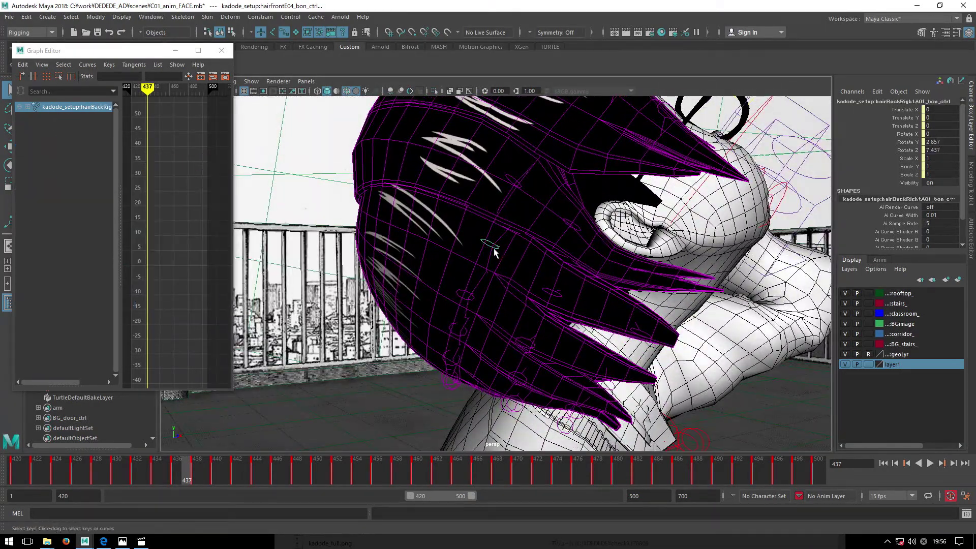
Paste the copied sway keys across frames 420–500 onto the back-right hair control.
left_click(552, 295, "shift")
key("ctrl+z")
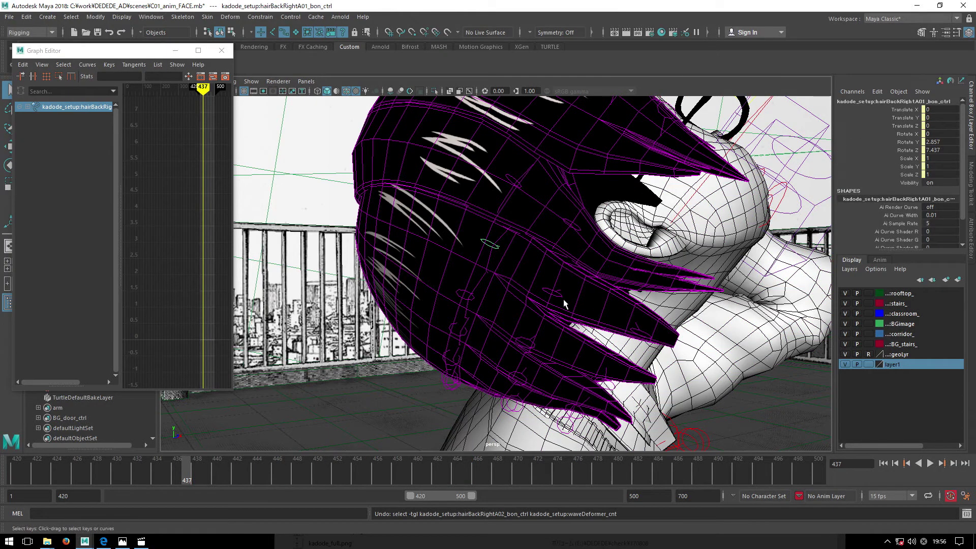
double_click(207, 469)
right_click(207, 465)
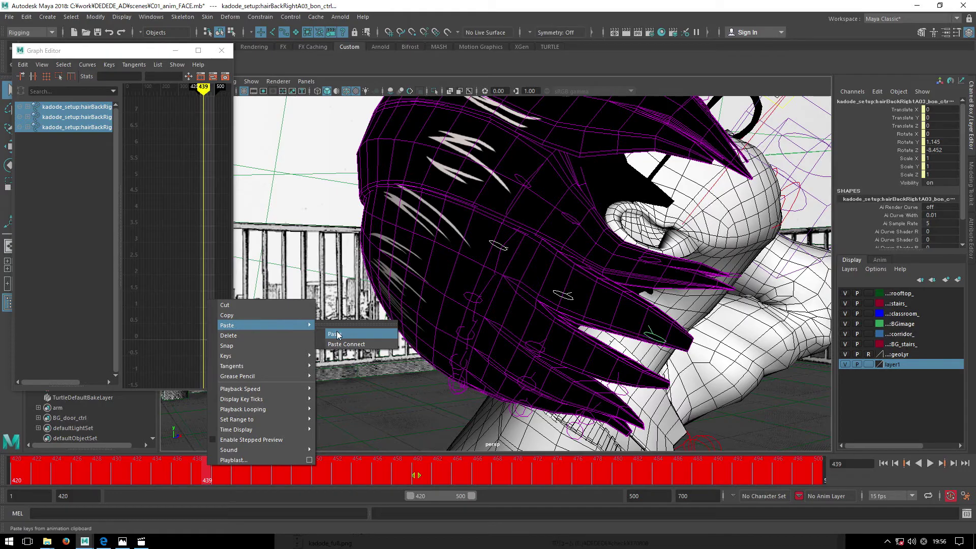
left_click(337, 335)
Scrub frames 426–440 to preview the sway and add the second back-right hair control.
left_click_drag(34, 471, 217, 484)
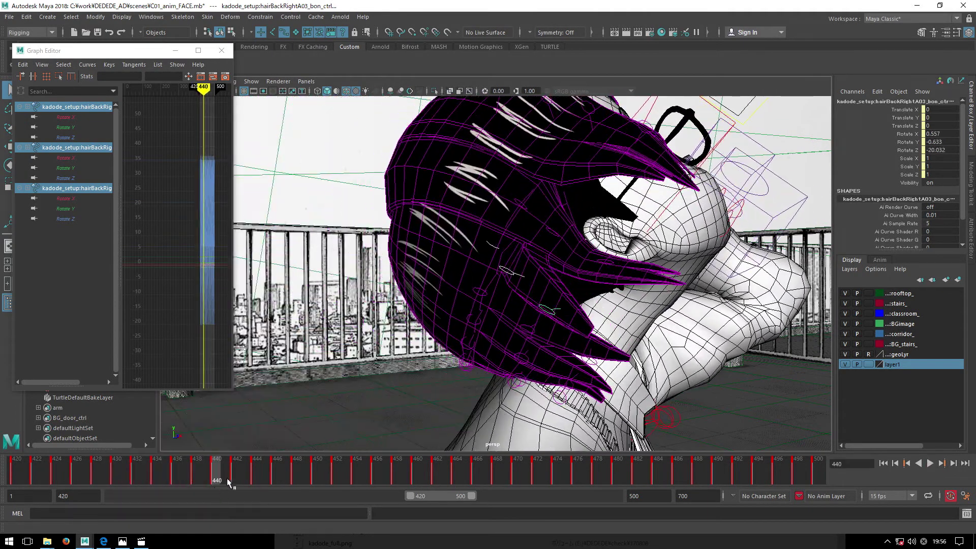
left_click_drag(285, 386, 338, 403, "alt")
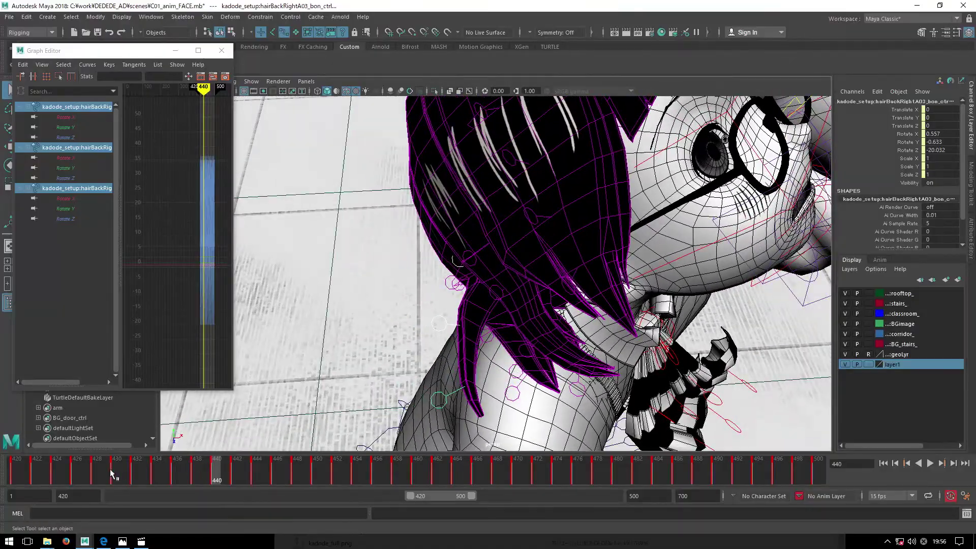
left_click_drag(116, 473, 17, 473)
mouse_move(356, 325)
left_mouse_down("alt")
mouse_move(420, 355)
mouse_move(429, 316)
left_mouse_up("alt")
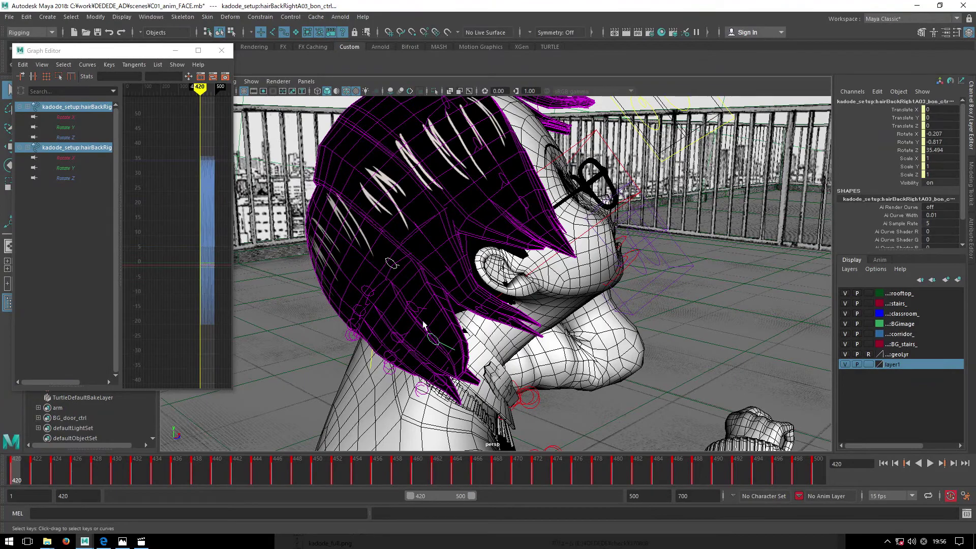
left_click(415, 308, "shift")
left_click_drag(53, 479, 122, 479)
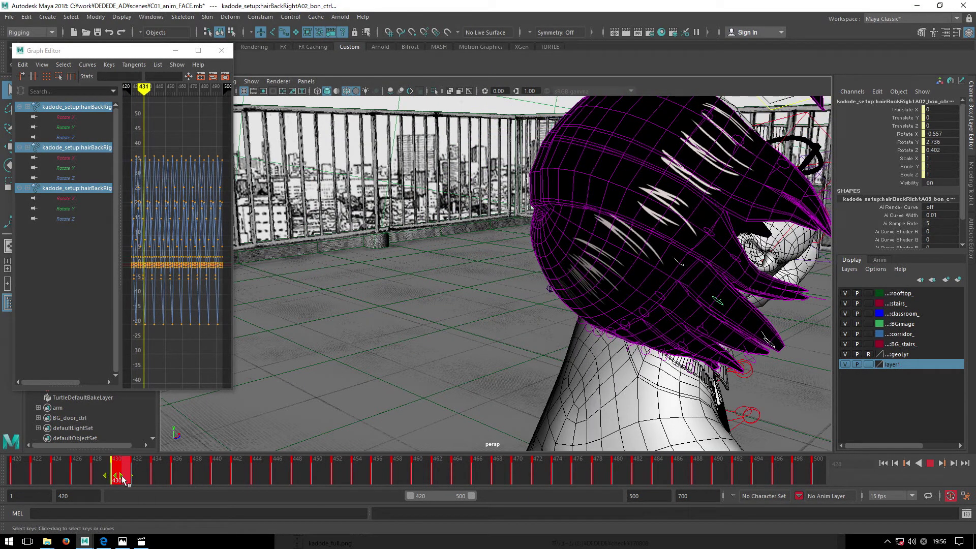
left_click_drag(232, 289, 569, 295)
Delete the back-right hair keys from frame 431 onward, keeping the first cycle from 420.
key("f")
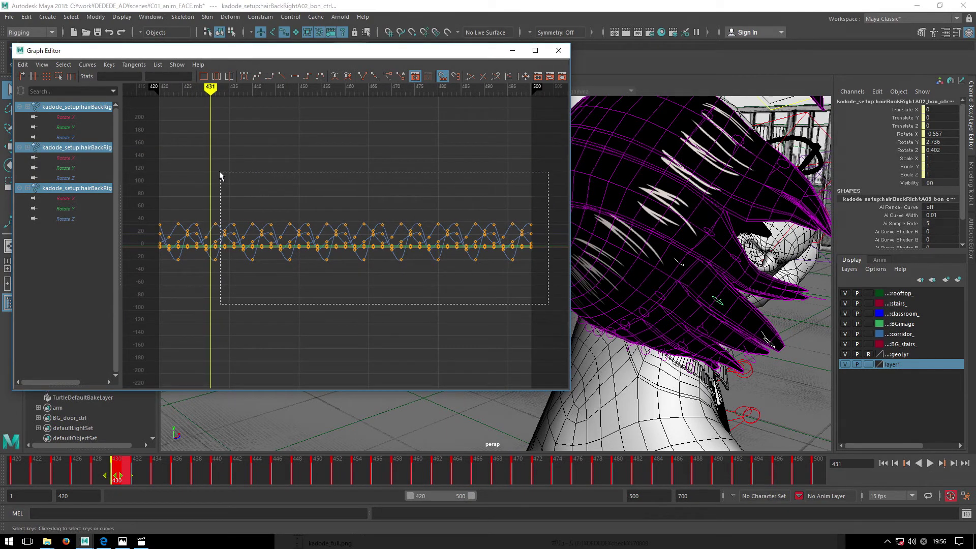
left_click_drag(209, 173, 215, 174)
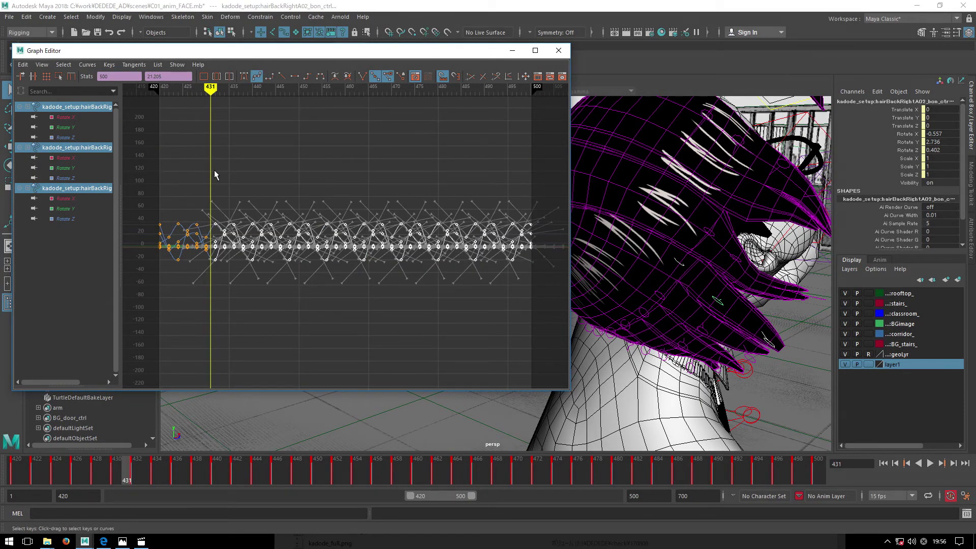
mouse_move(214, 169)
right_mouse_down("alt")
mouse_move(446, 225)
mouse_move(358, 259)
right_mouse_up("alt")
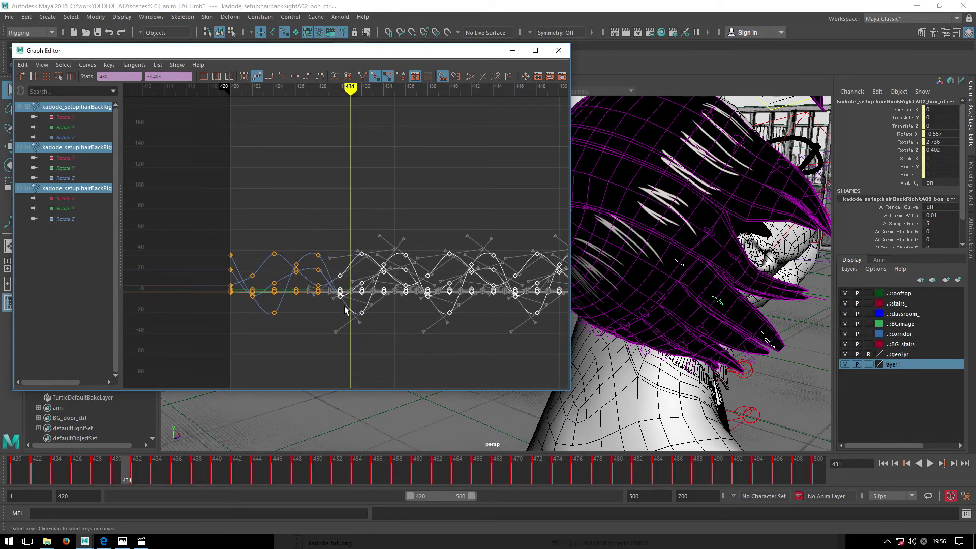
key("Delete")
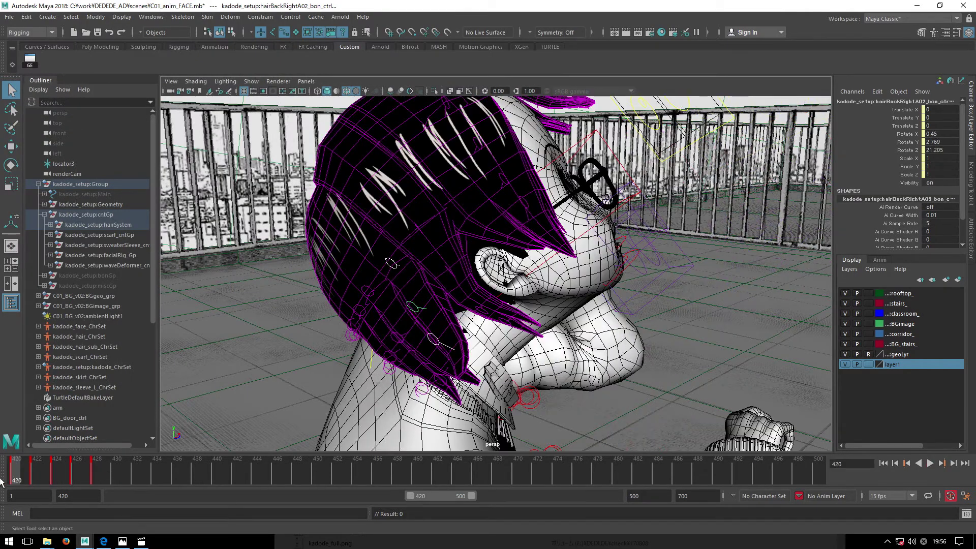
left_click_drag(305, 254, 456, 370, "alt")
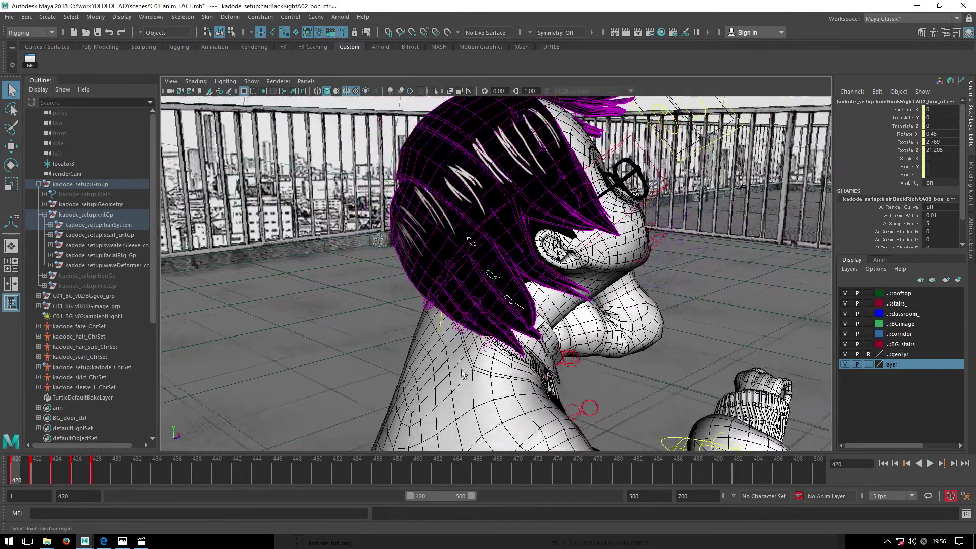
Rotate a back-right hair control into a new pose and key it near frame 420.
right_click_drag(456, 370, 437, 285, "alt")
mouse_move(437, 285)
left_mouse_down("alt")
mouse_move(435, 260)
mouse_move(493, 221)
left_mouse_up("alt")
left_click(435, 260)
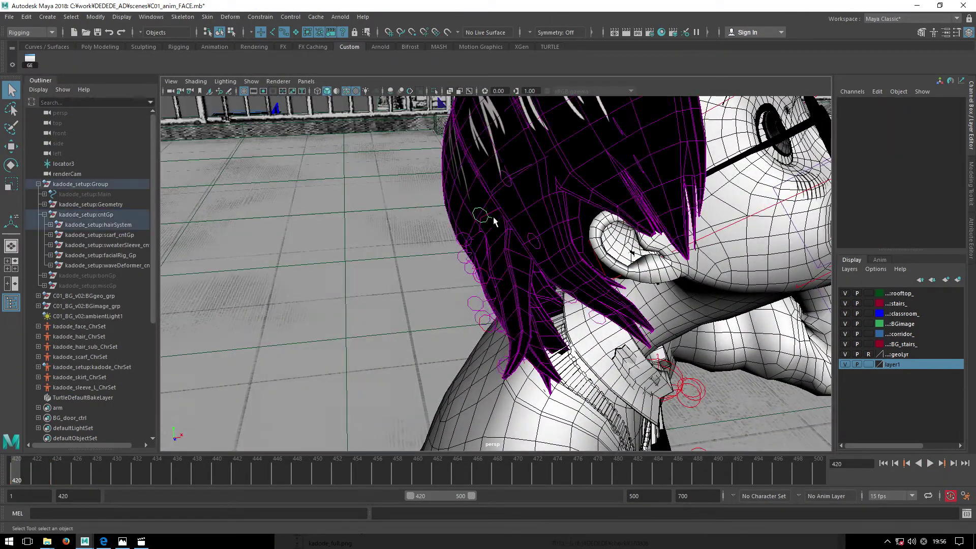
left_click(493, 220)
key("e")
left_click_drag(509, 316, 521, 309)
key("shift+e")
left_click_drag(26, 477, 57, 480)
Pose the back-right hair controls for frame 424.
left_click_drag(200, 407, 406, 392, "alt")
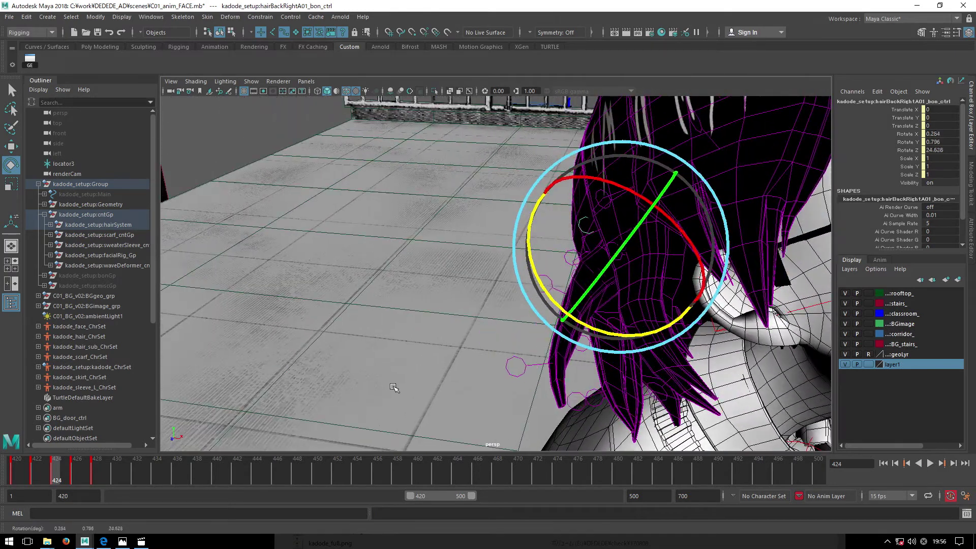
left_click_drag(564, 337, 560, 319)
key("w")
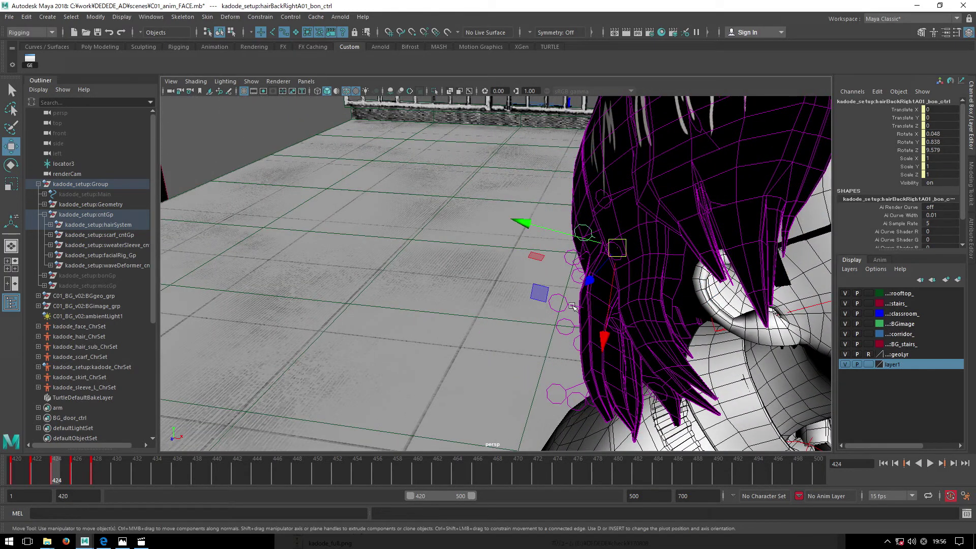
left_click(571, 306)
key("e")
Review the sway and re-pose the first back-right hair control through frames 426–428.
mouse_move(65, 470)
left_mouse_down()
mouse_move(87, 480)
mouse_move(77, 480)
left_mouse_up()
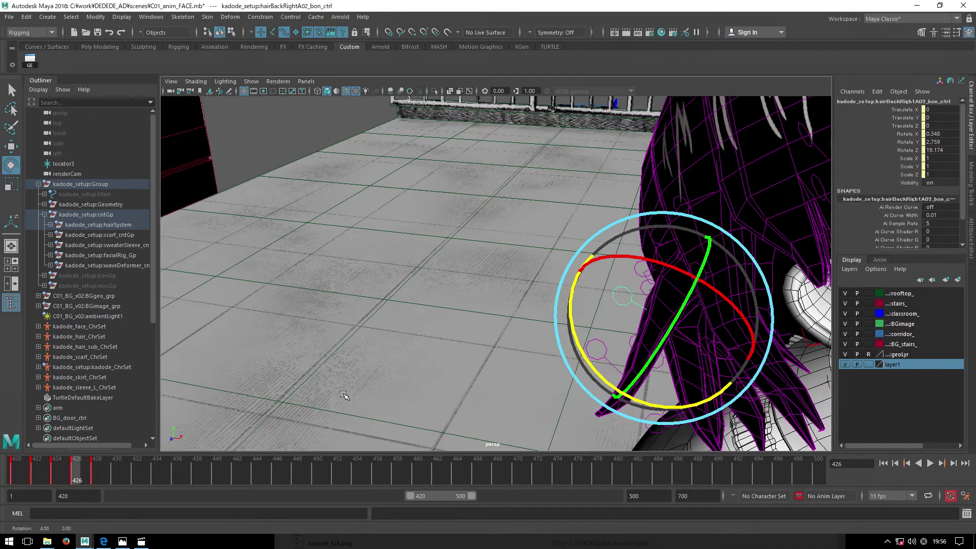
left_click(599, 302)
left_click_drag(682, 275, 686, 272, "alt")
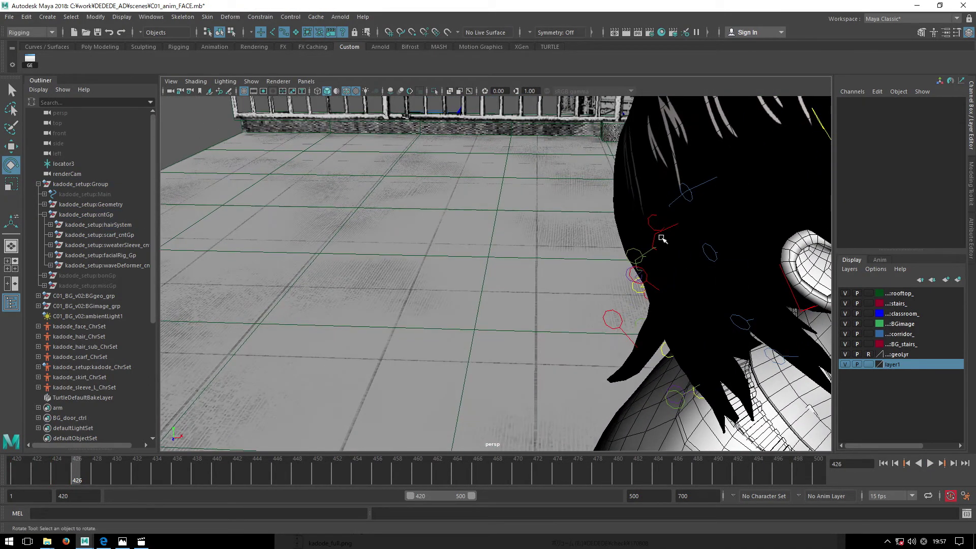
left_click(656, 232)
left_click_drag(84, 478, 97, 480)
mouse_move(442, 358)
left_mouse_down("alt")
mouse_move(367, 379)
mouse_move(406, 356)
left_mouse_up("alt")
scroll(583, 306, "up", 3)
key("w")
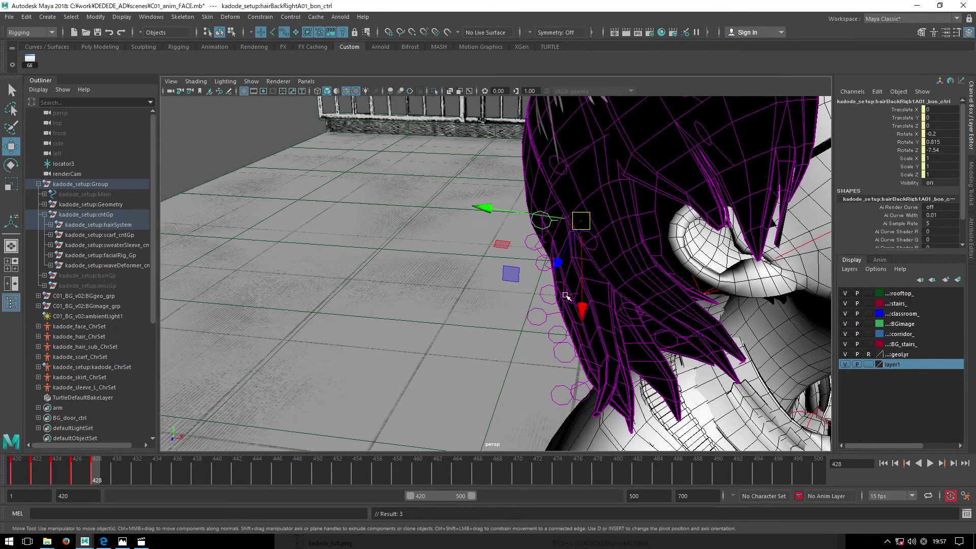
left_click_drag(574, 323, 632, 310, "alt")
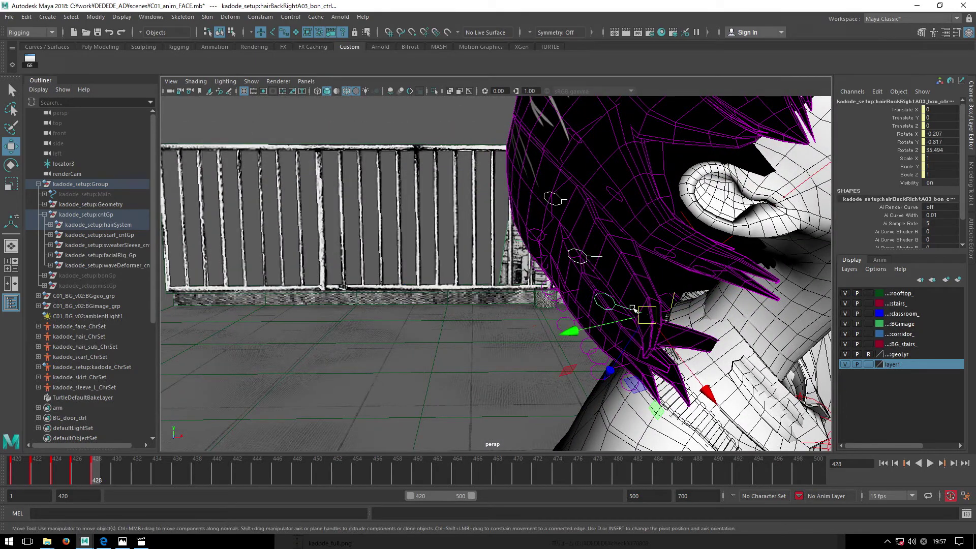
Copy the frame 428 keys from the time slider and paste them onto frame 420.
right_click(116, 469)
left_click(150, 321)
left_click(17, 480)
right_click(16, 480)
left_click(145, 340)
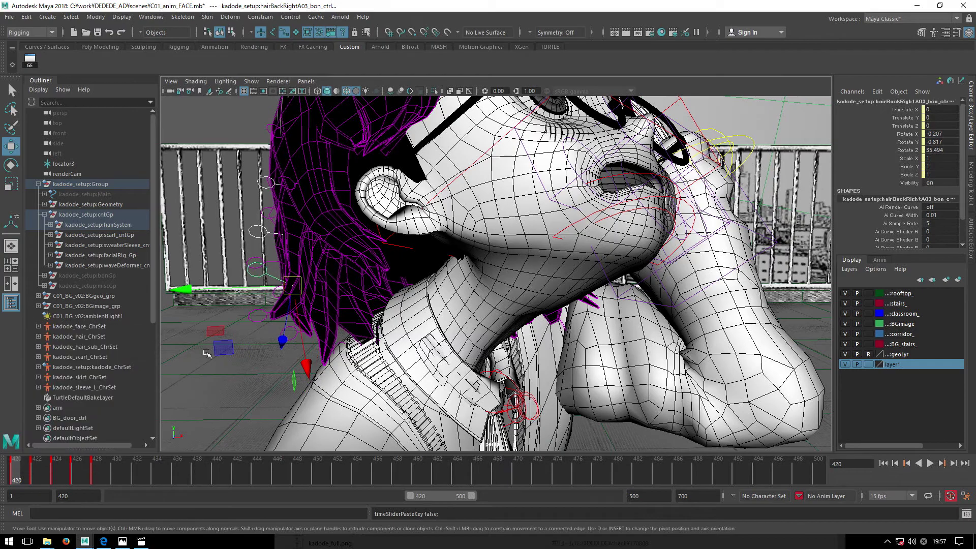
Preview the loop to frame 431 and frame the hair curves in the Graph Editor.
mouse_move(20, 480)
left_mouse_down()
mouse_move(132, 487)
mouse_move(1, 485)
left_mouse_up()
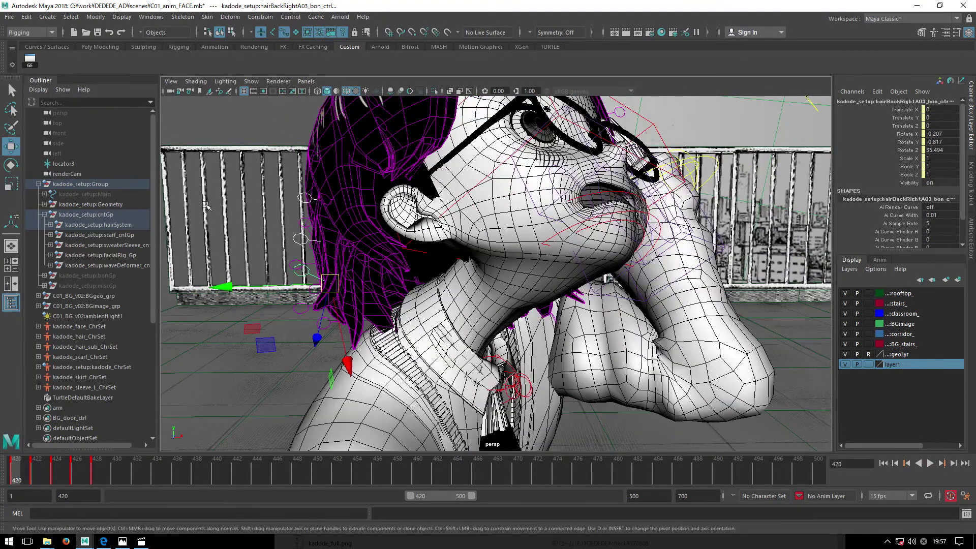
left_click(29, 60)
key("f")
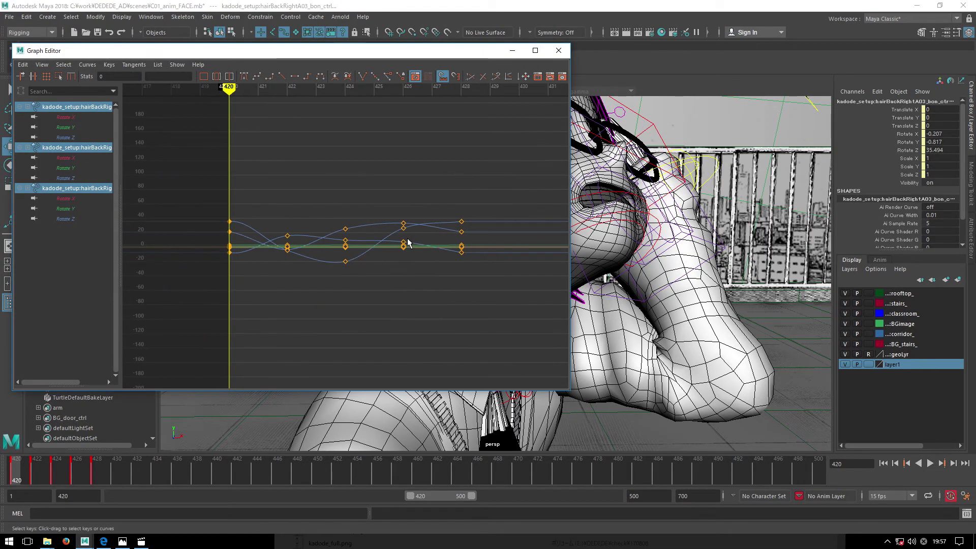
Paste the copied sway cycle after frames 428 and 436.
left_click_drag(172, 465, 97, 465)
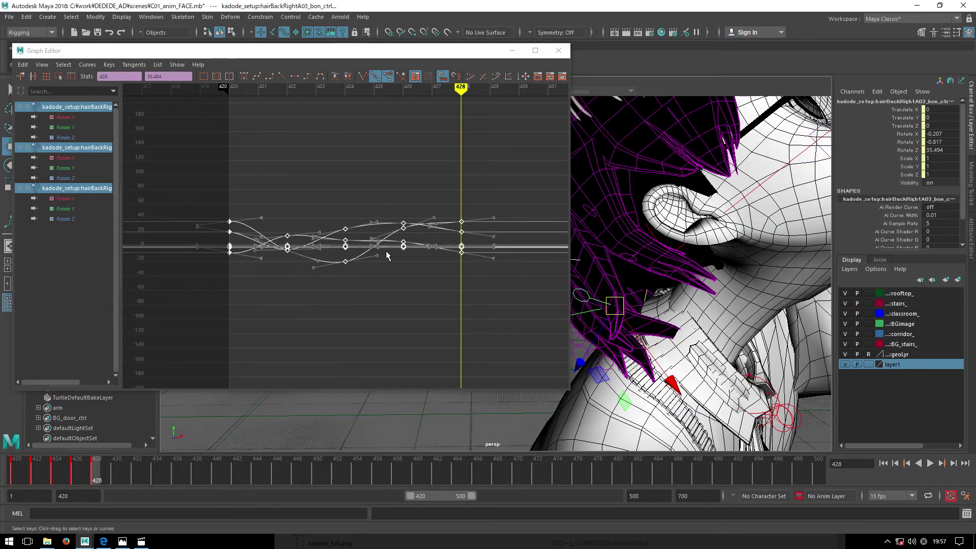
scroll(354, 292, "down", 4)
key("ctrl+v")
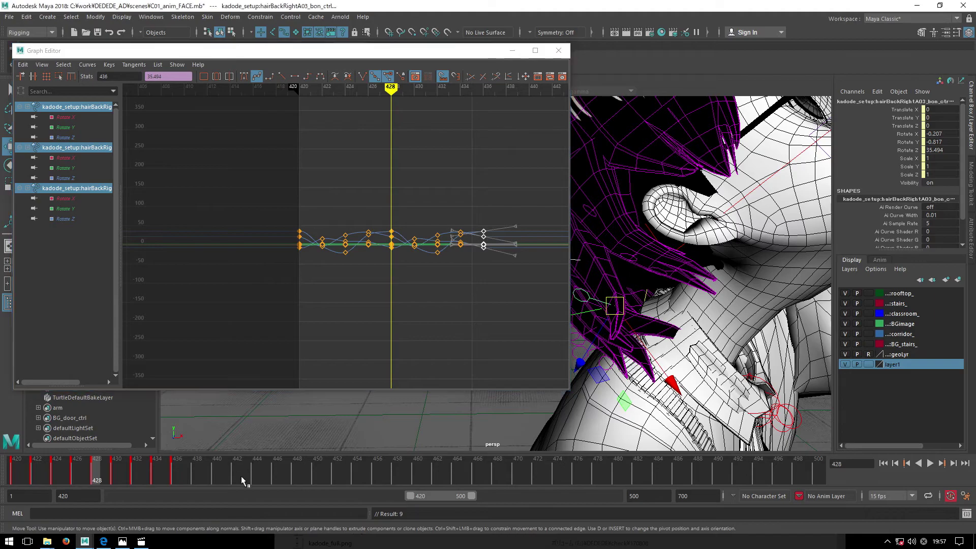
key("alt+v")
key("ctrl+v")
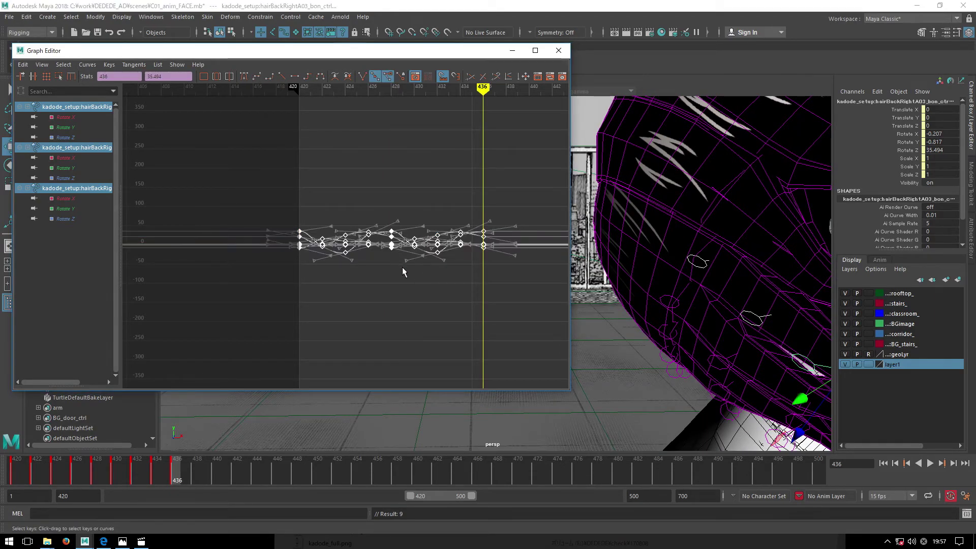
Continue the cycle past frame 452 and frame all keys on the hair curves.
left_click(337, 484)
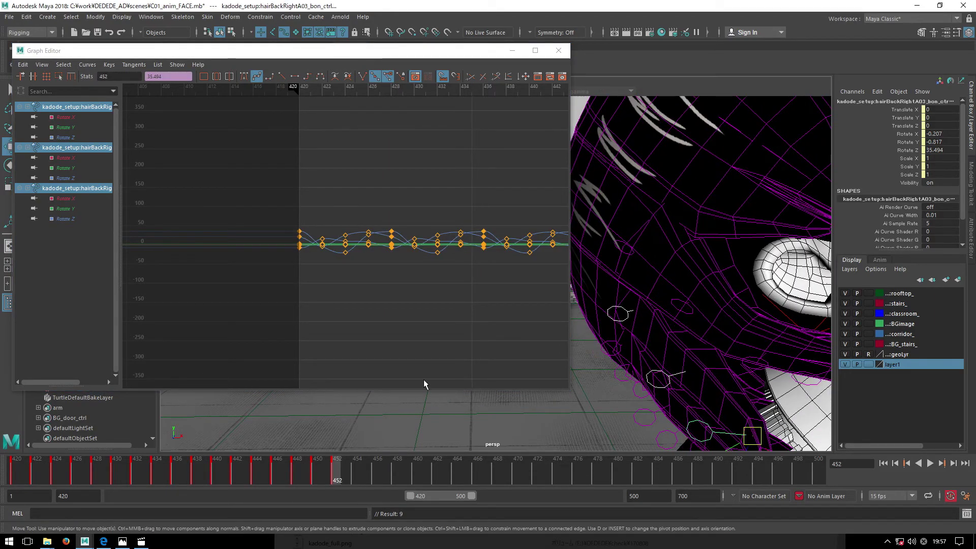
left_click(454, 269)
key("ctrl+a")
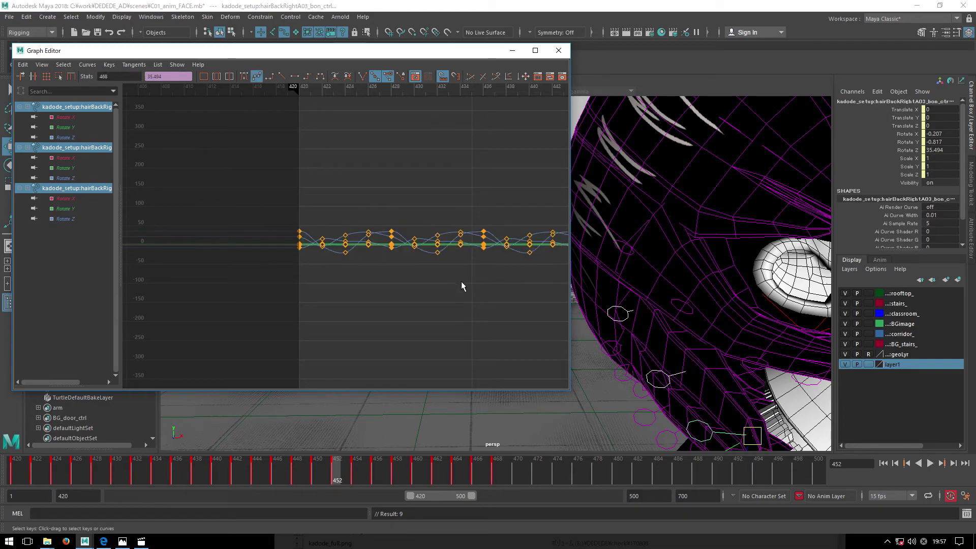
key("f")
left_click_drag(432, 224, 435, 258)
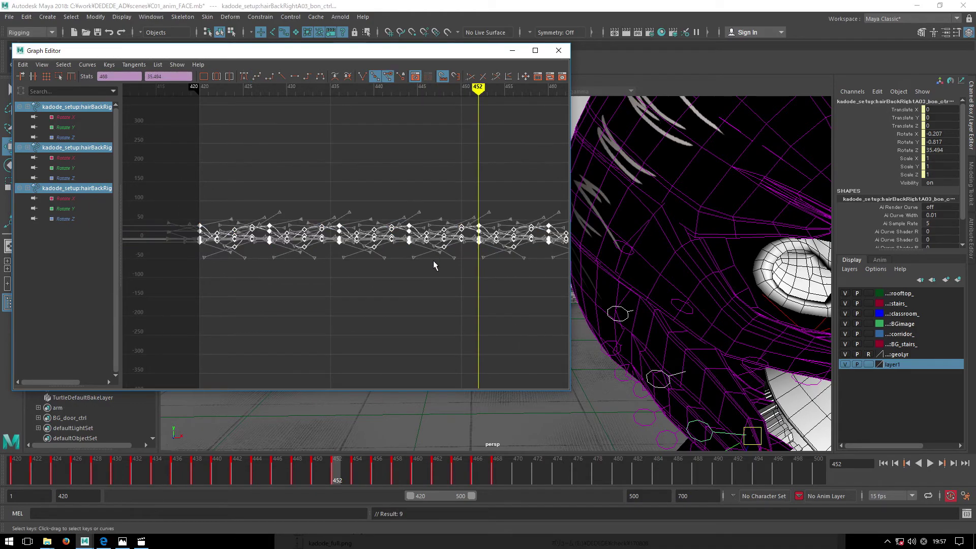
left_click(496, 478)
Paste a final sway cycle after frame 468 and play the animation from frame 420.
right_click_drag(471, 309, 423, 308, "alt")
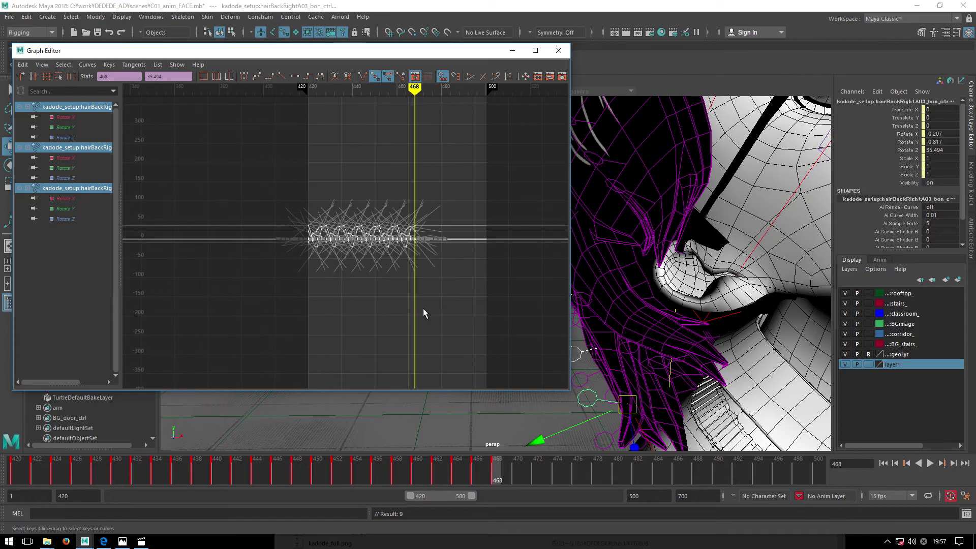
left_click(423, 309)
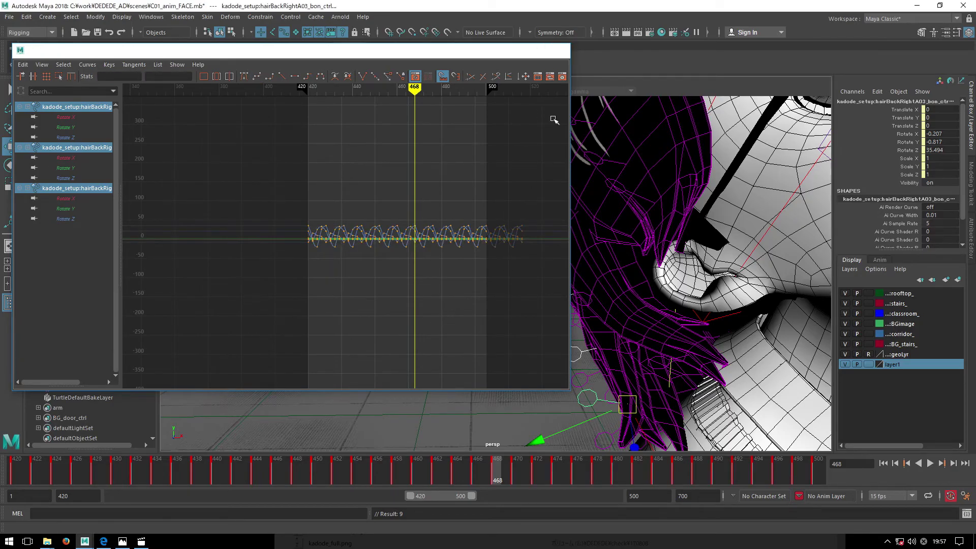
left_click(565, 50)
left_click_drag(508, 254, 414, 423, "alt")
left_click(883, 463)
Review the sway playback, return to frame 420, and orbit to a side view of the back hair.
left_click(930, 463)
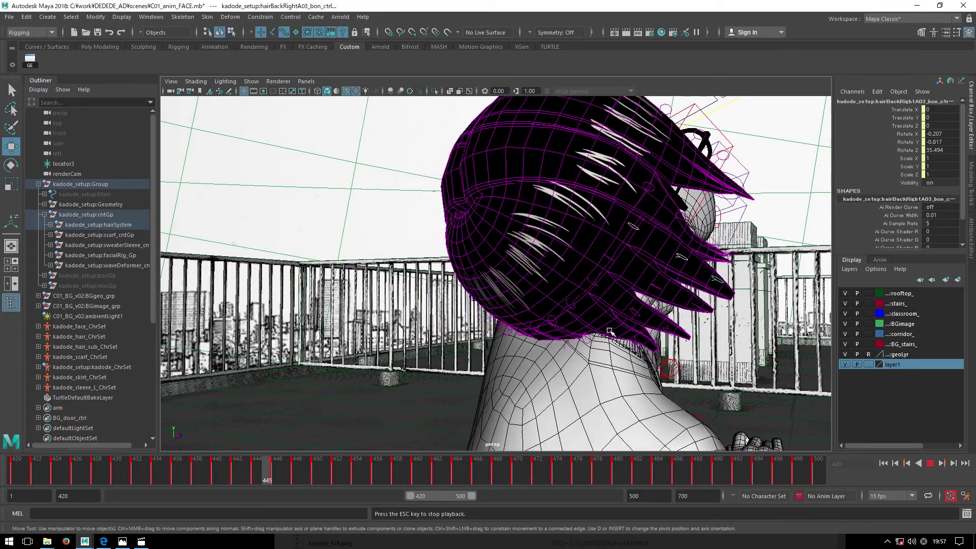
key("Escape")
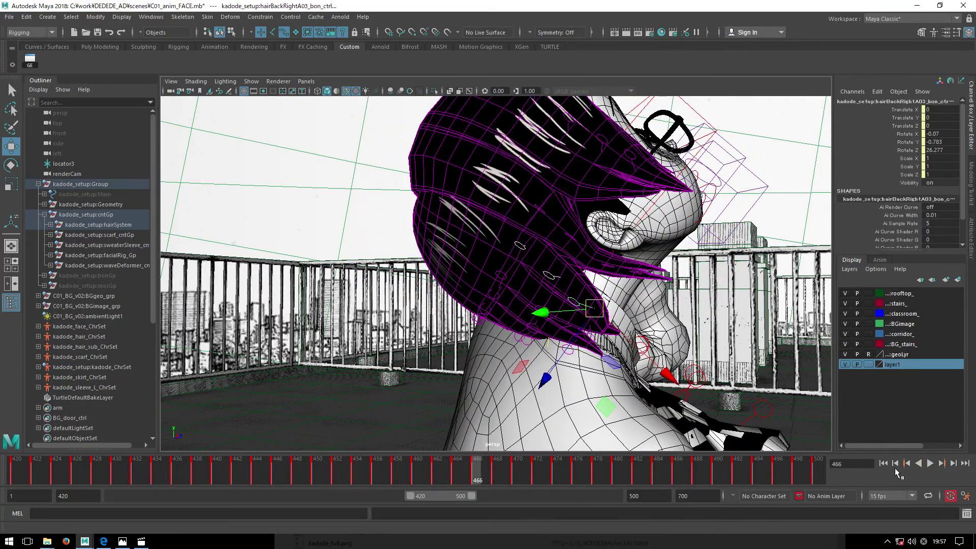
key("alt+shift+v")
left_click_drag(599, 313, 483, 305, "alt")
right_click_drag(483, 305, 366, 349, "alt")
left_click_drag(366, 348, 321, 475, "alt")
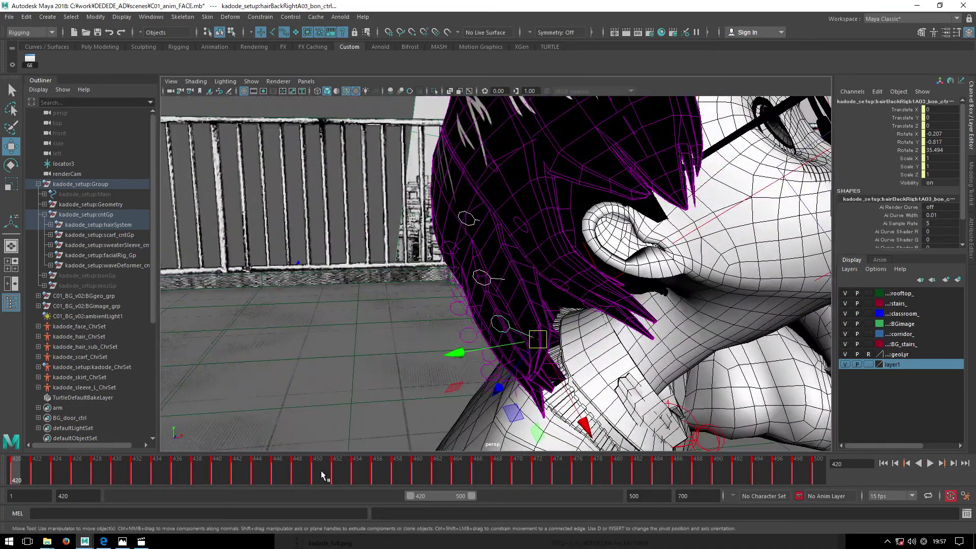
Copy hairBackRightA01's sway keys from the time slider.
left_click_drag(468, 218, 499, 254)
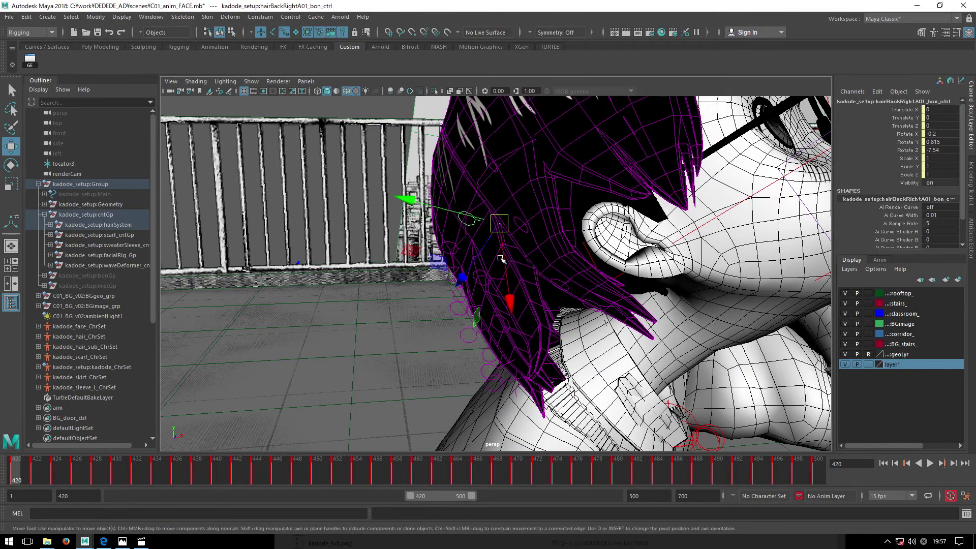
double_click(347, 467)
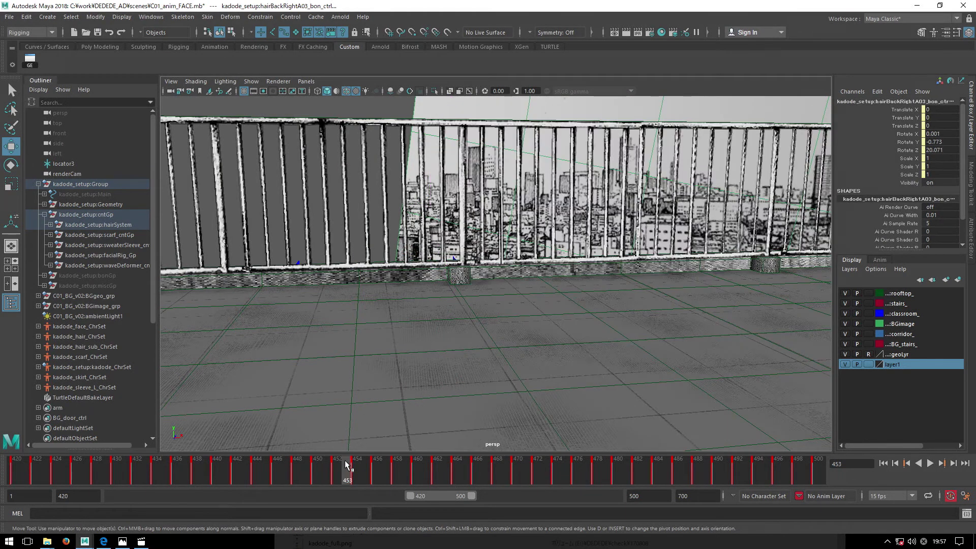
right_click(358, 468)
left_click(402, 314)
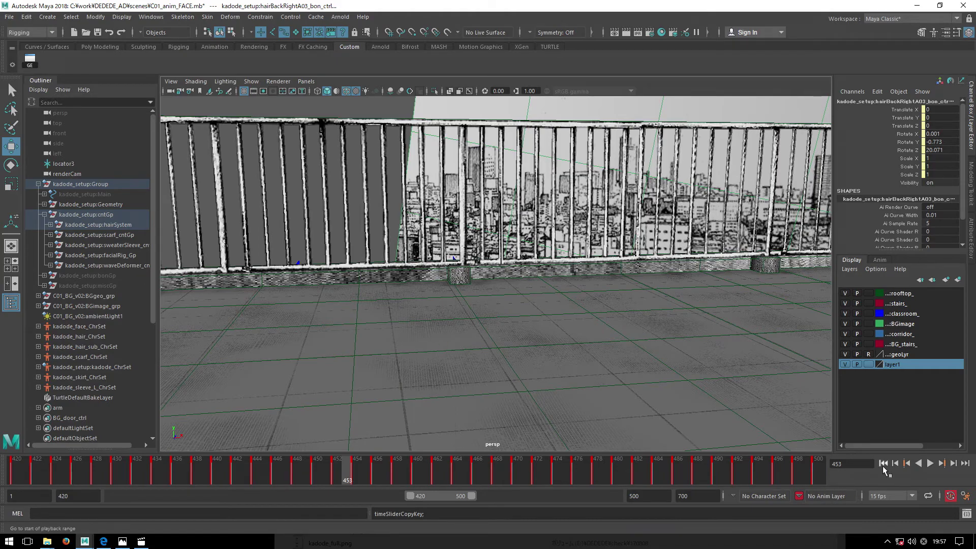
left_click(883, 463)
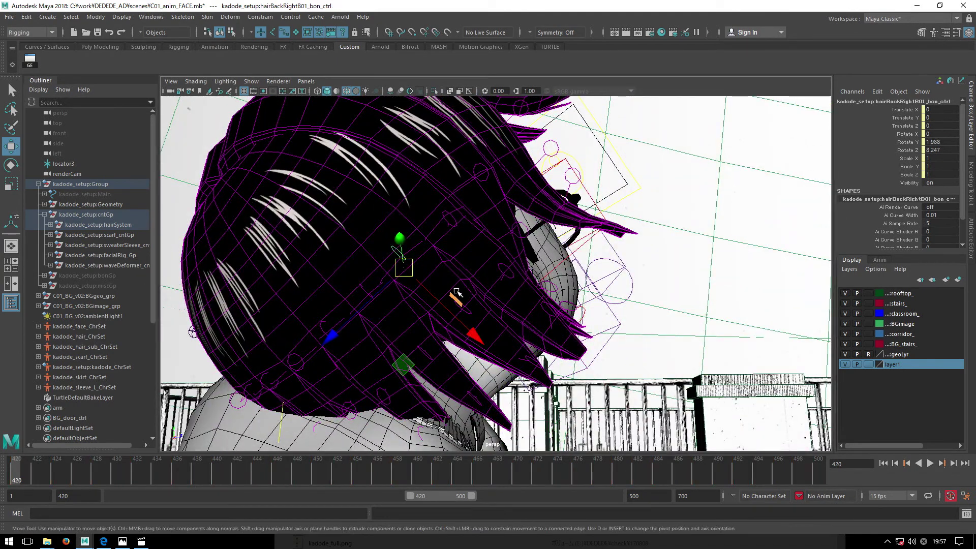
Paste the copied sway keys onto the next back-right hair control at frame 462.
left_click(467, 310)
double_click(441, 467)
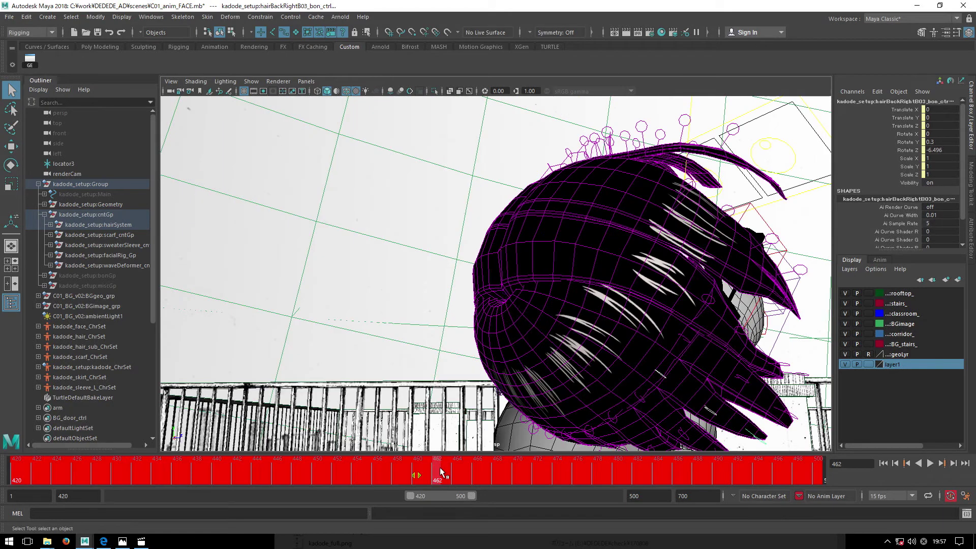
right_click(440, 468)
left_click(611, 330)
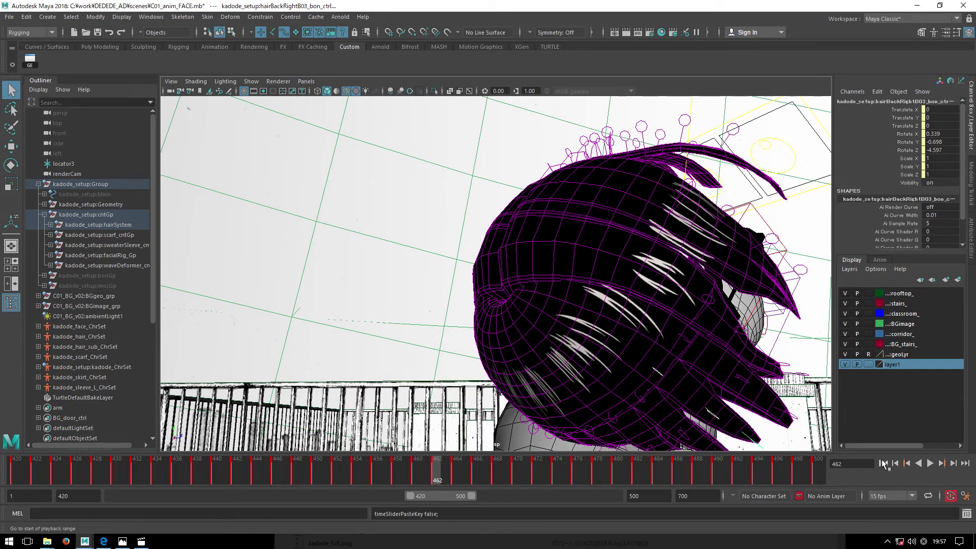
left_click(885, 464)
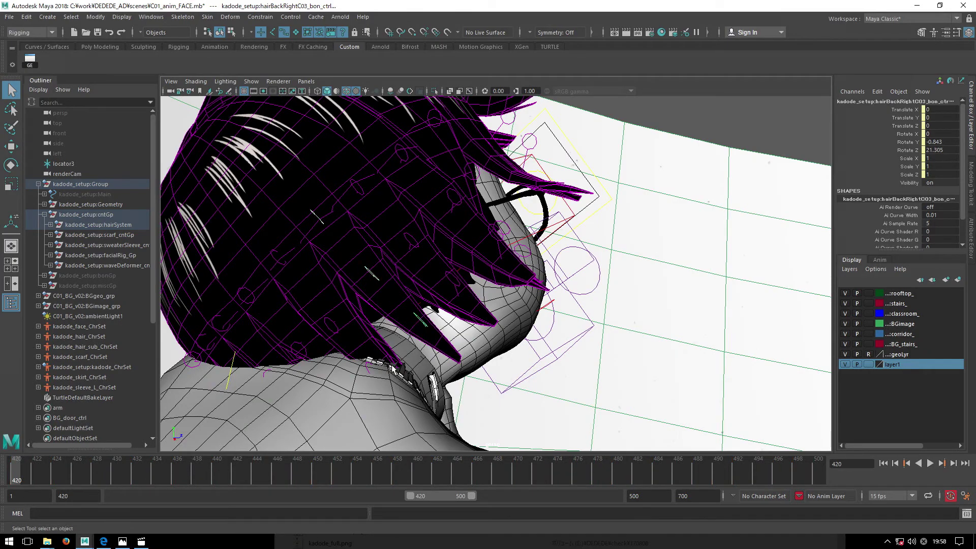
Paste the sway keys onto another back-right control at frame 450.
double_click(312, 458)
right_click(312, 458)
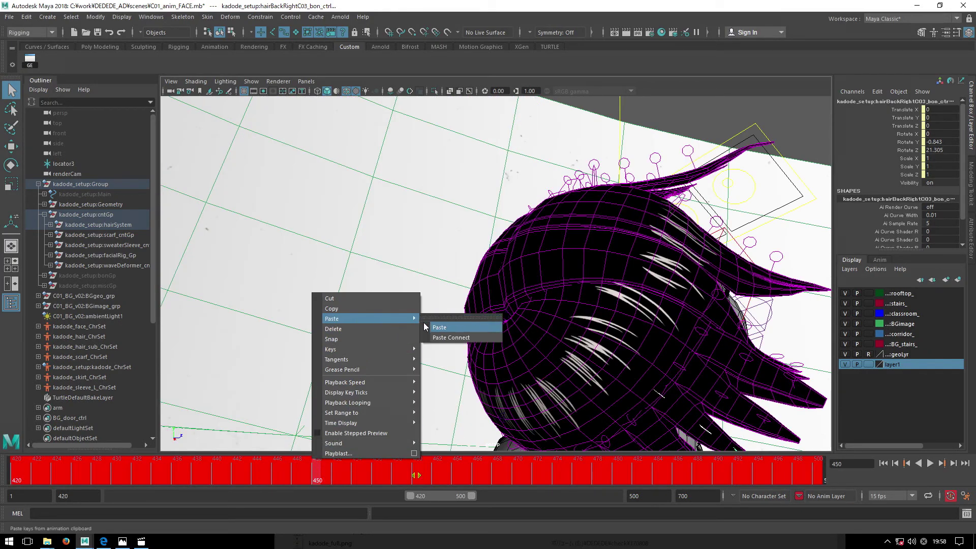
left_click(427, 328)
left_click_drag(181, 471, 16, 471)
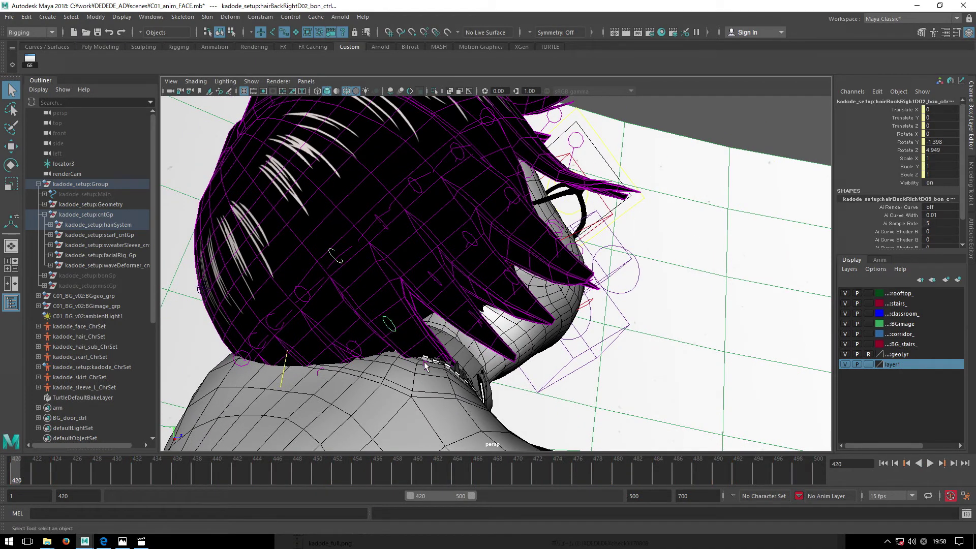
left_click_drag(425, 364, 413, 385, "alt")
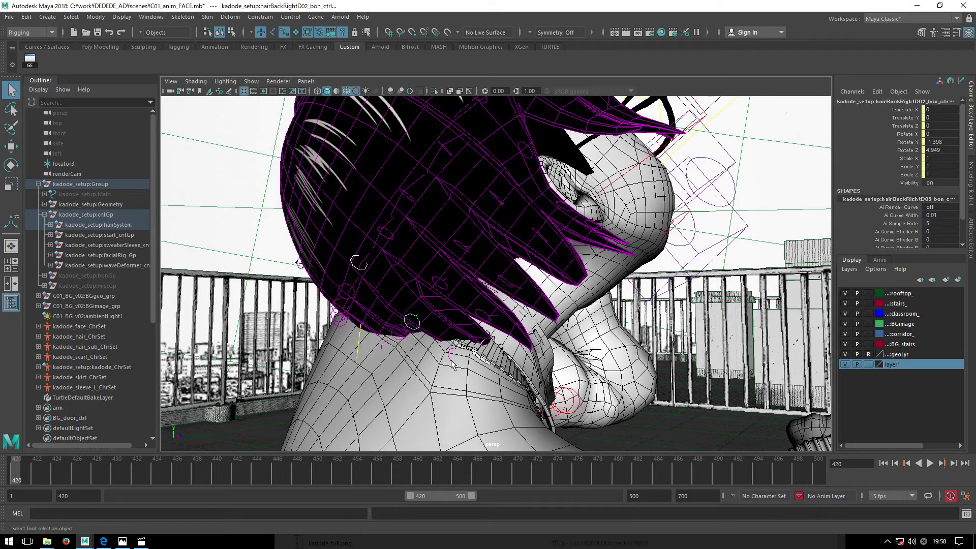
Paste the sway keys onto a further back-right control at frame 456, then view through renderCam at 420.
double_click(385, 470)
right_click(384, 472)
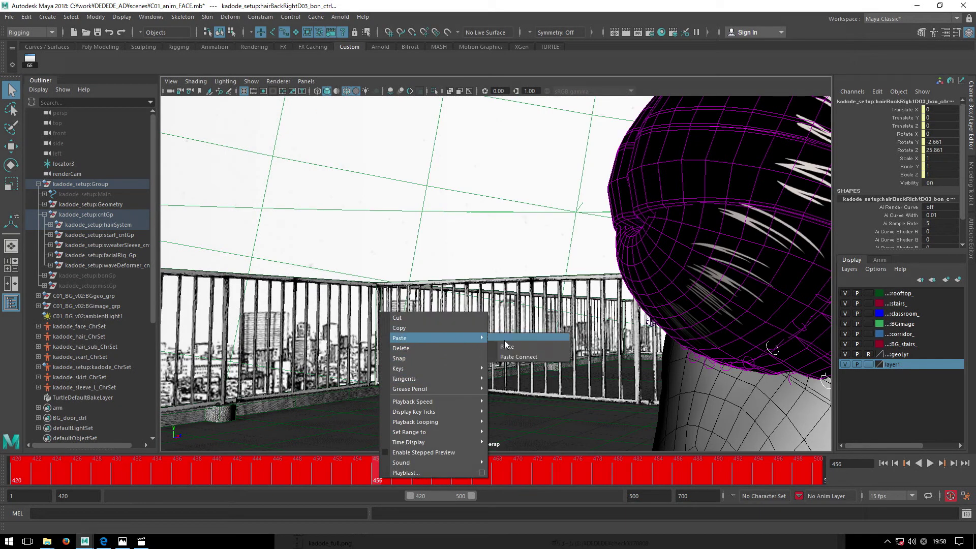
left_click(506, 346)
left_click(884, 464)
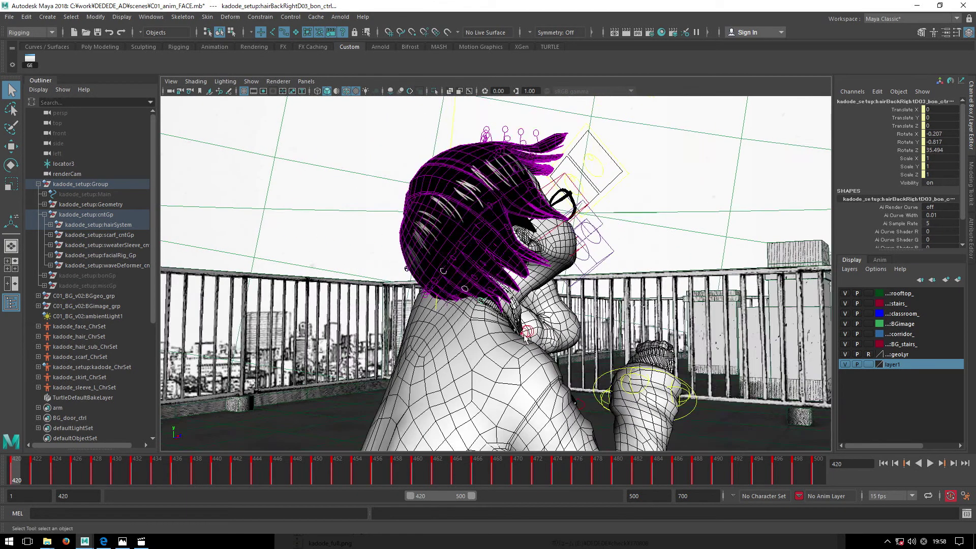
key("space")
key("space")
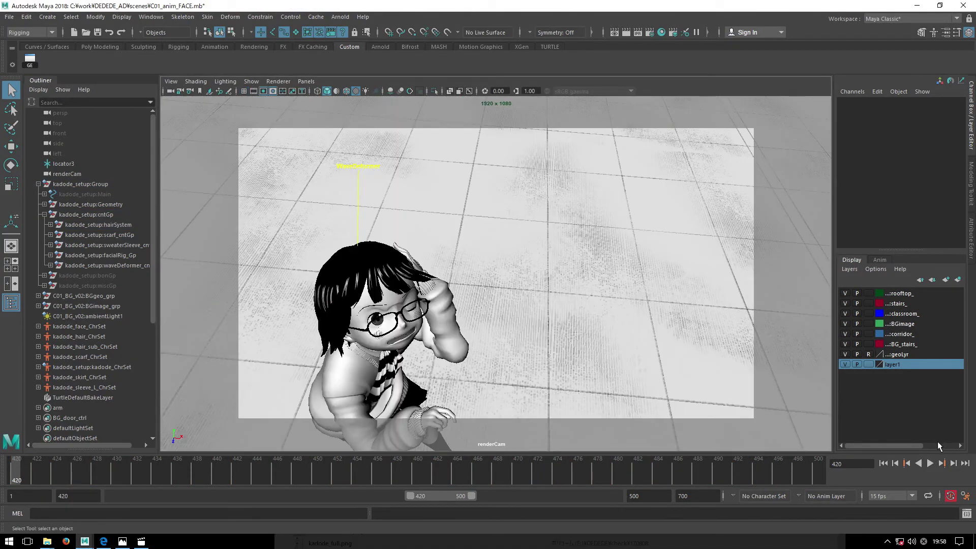
Play the hair sway through renderCam, stop it, then zoom the persp view onto a front hair control.
left_click(930, 463)
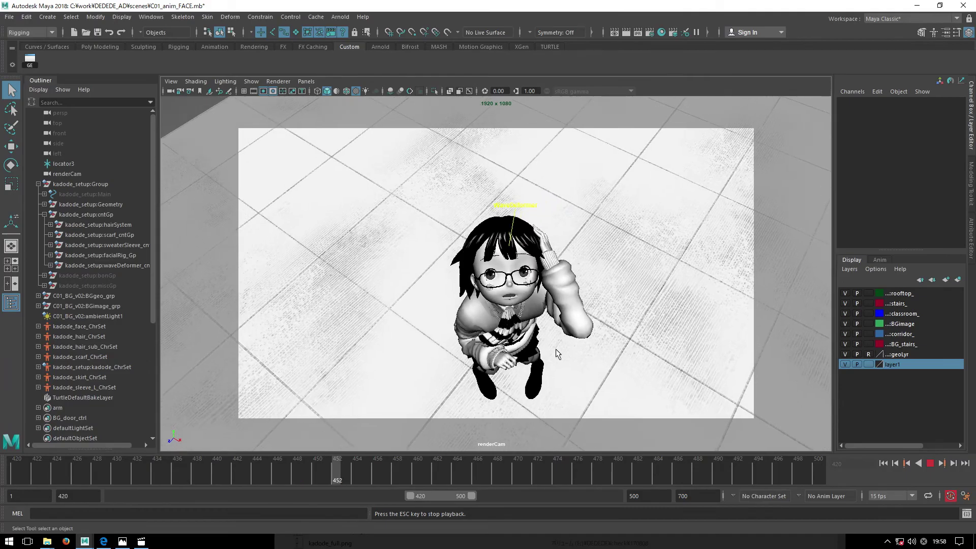
key("Escape")
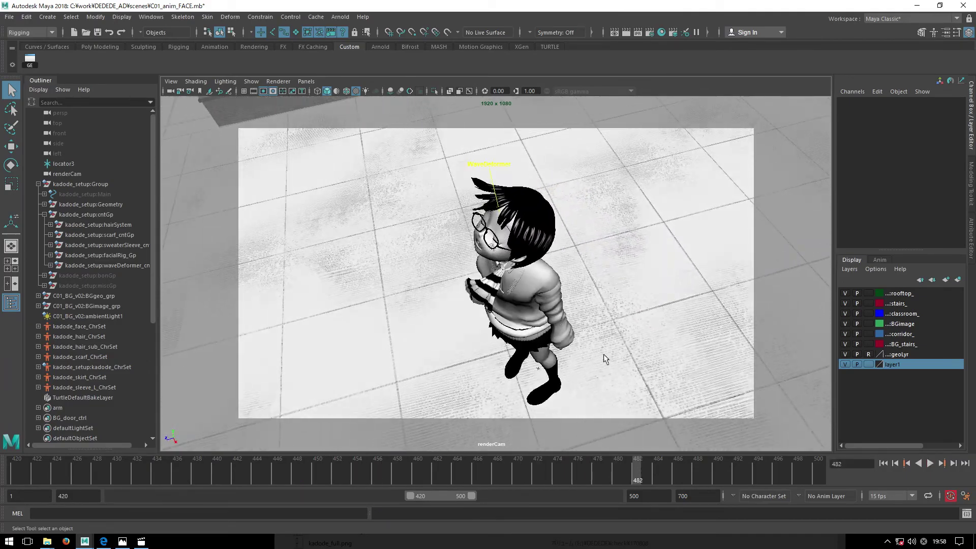
key("space")
key("space")
scroll(769, 352, "up", 5)
scroll(769, 352, "up", 2)
left_click(550, 207)
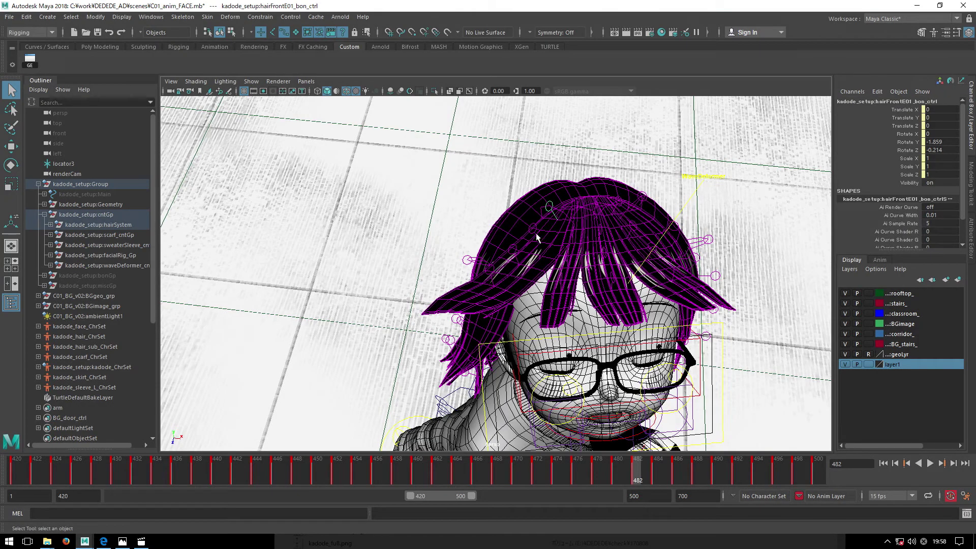
mouse_move(524, 253)
left_mouse_down("alt")
mouse_move(449, 253)
mouse_move(509, 213)
left_mouse_up("alt")
Select hairFrontD01–D04 and show their rotation curves in the Graph Editor.
left_click(419, 257)
scroll(587, 178, "up", 3)
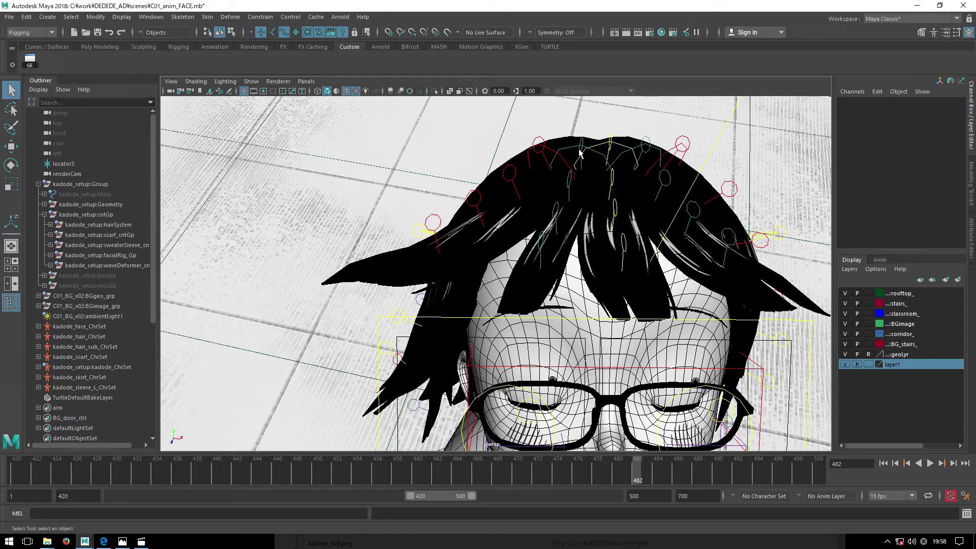
left_click(580, 152)
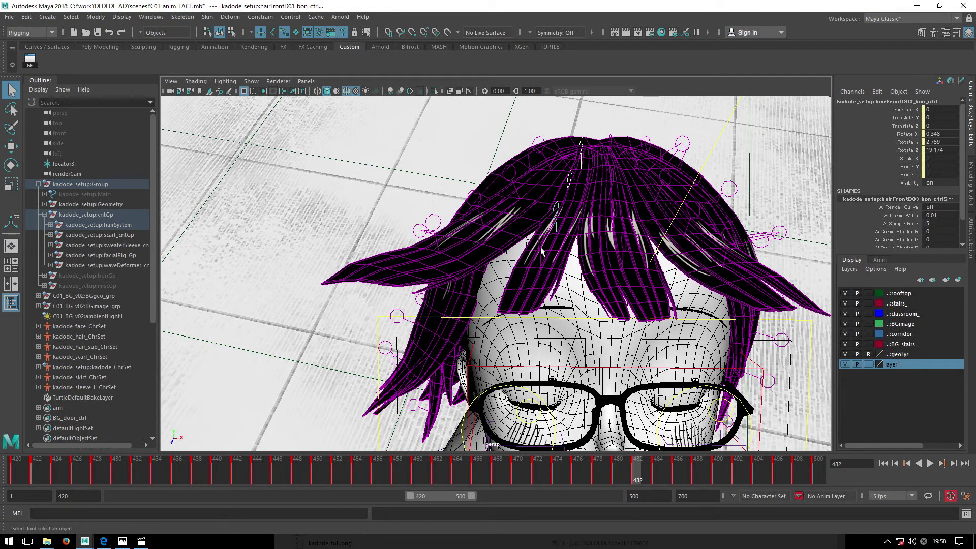
left_click(542, 251)
scroll(541, 251, "down", 1)
scroll(542, 251, "down", 4)
left_click(30, 65)
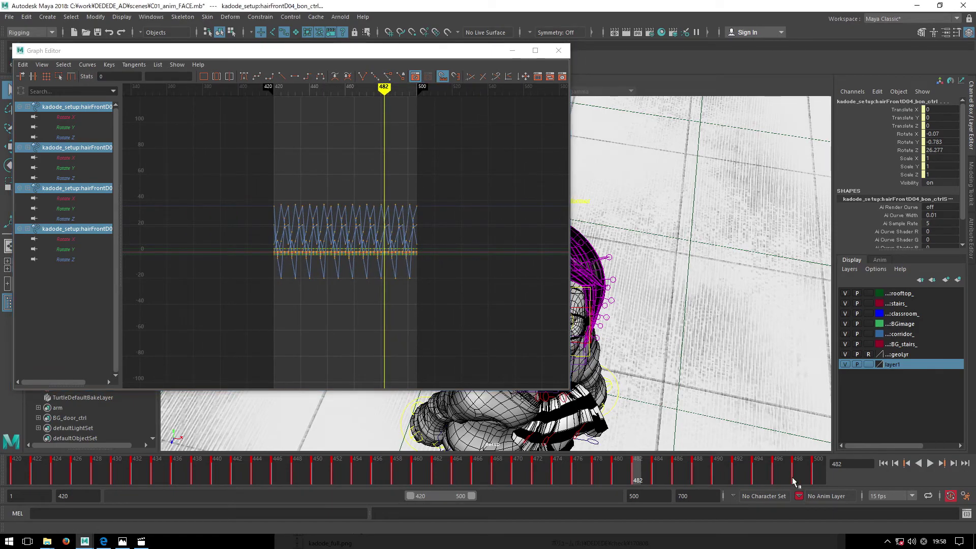
Select all four front D controls' keys and shift them by one frame.
left_click(818, 477)
key("f")
mouse_move(474, 271)
middle_mouse_down("alt")
mouse_move(405, 261)
mouse_move(438, 270)
middle_mouse_up("alt")
right_click_drag(367, 259, 468, 298, "alt")
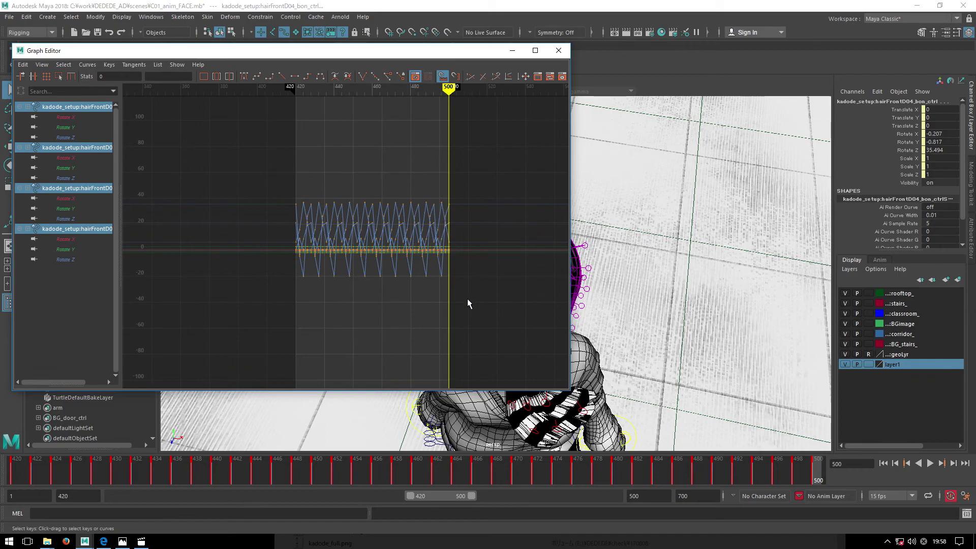
left_click_drag(468, 298, 239, 182)
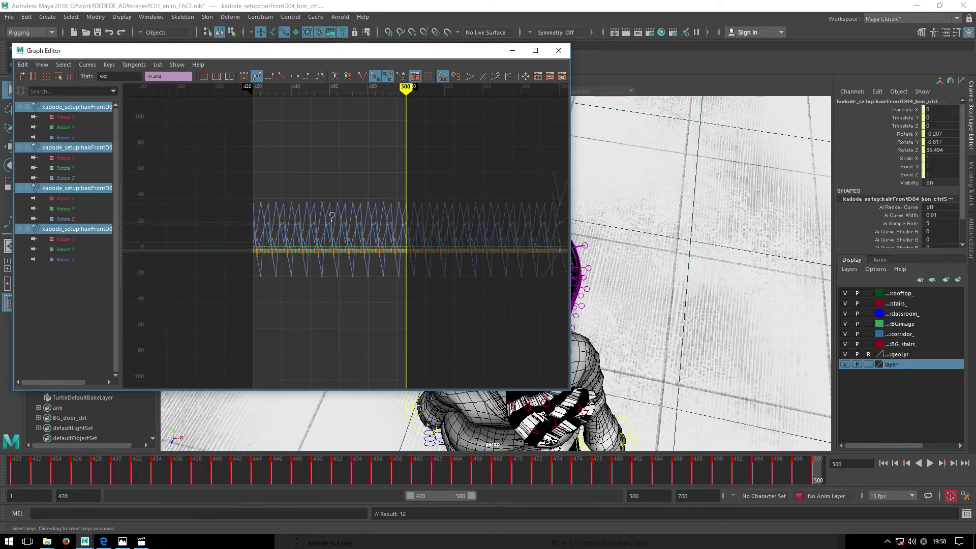
right_click_drag(258, 196, 416, 227, "alt")
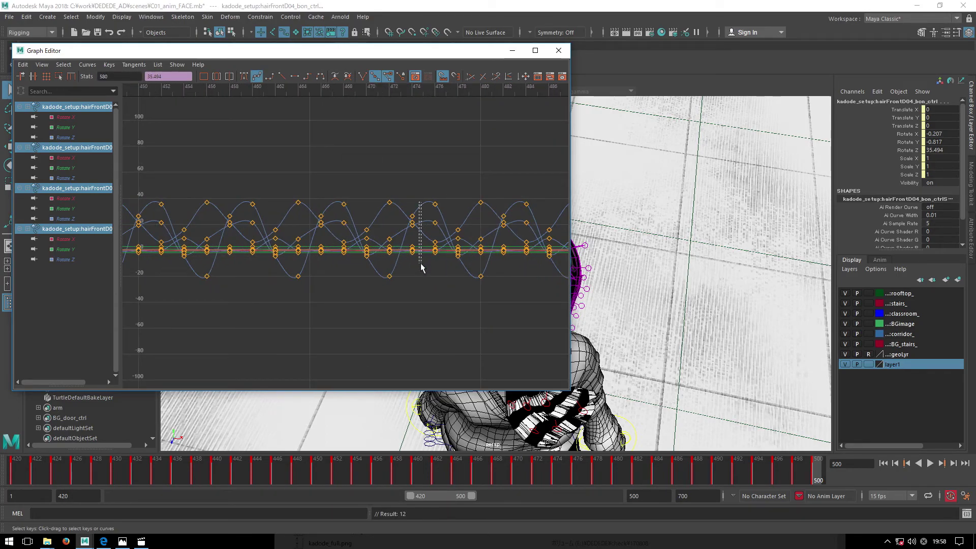
left_click_drag(421, 266, 421, 267)
left_click_drag(114, 475, 29, 478)
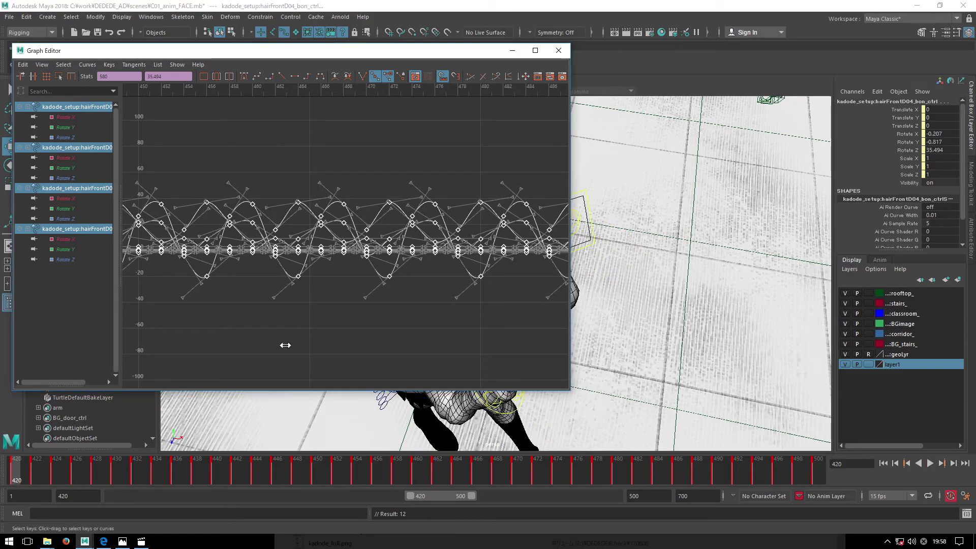
middle_click_drag(290, 345, 265, 345, "shift")
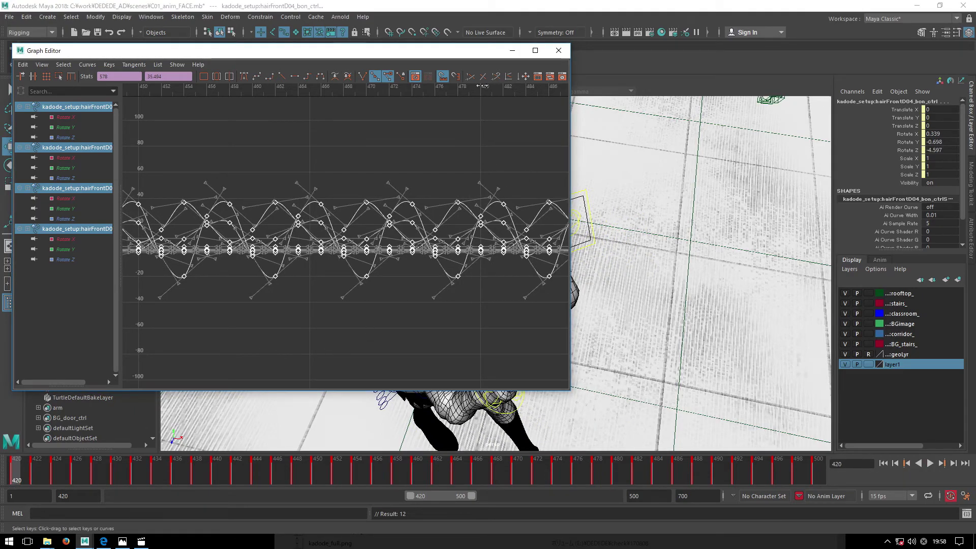
left_click_drag(483, 50, 91, 68)
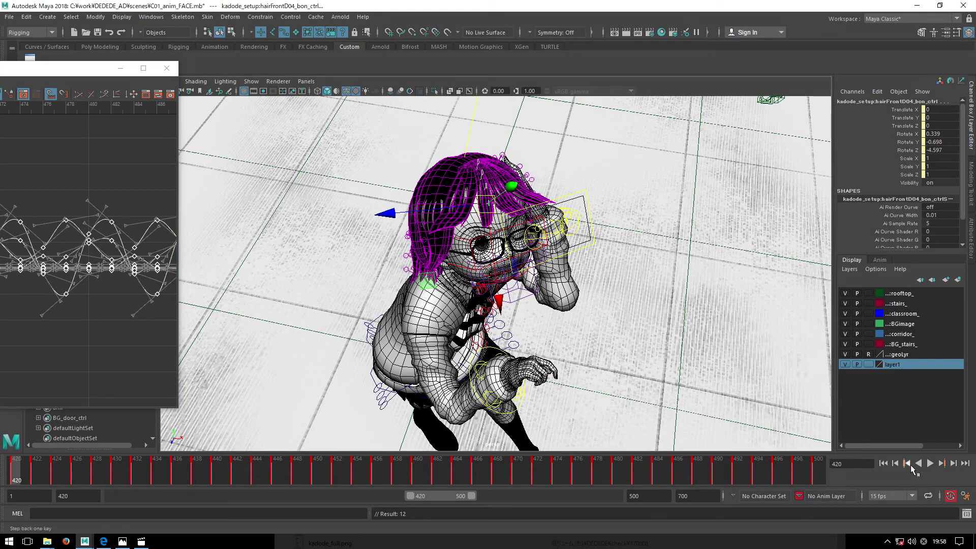
Start playback, return to the full perspective view, and select hairFrontD02.
left_click(930, 464)
key("space")
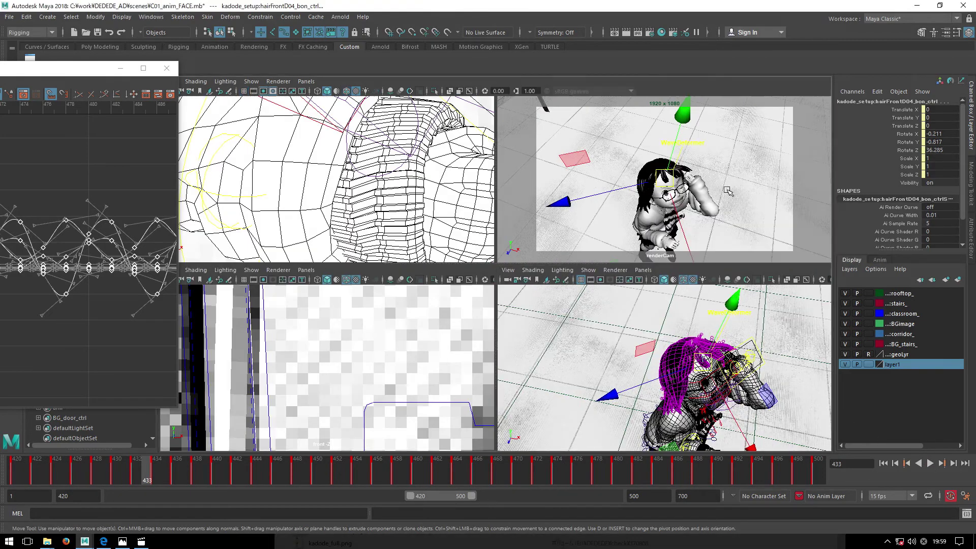
key("space")
key("space")
key("space")
scroll(675, 319, "up", 3)
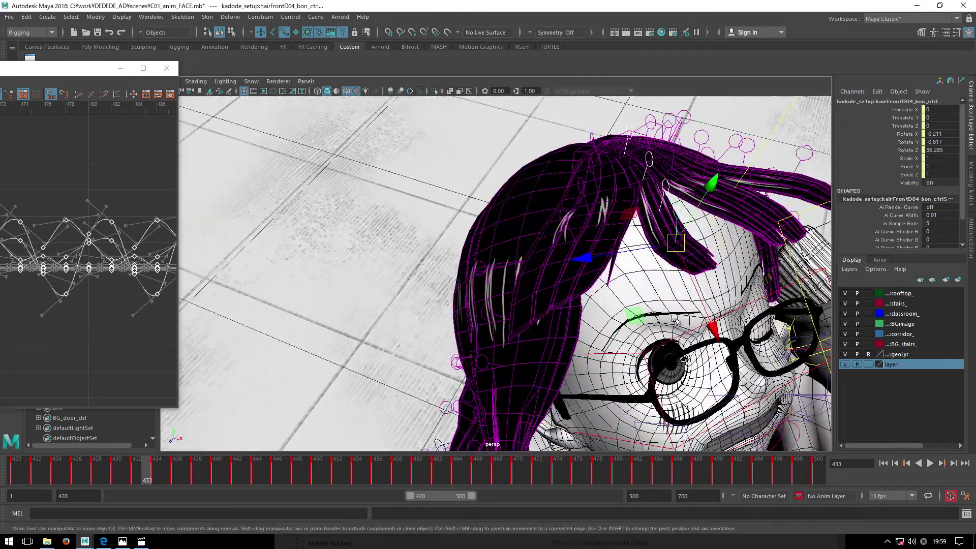
left_click(584, 195)
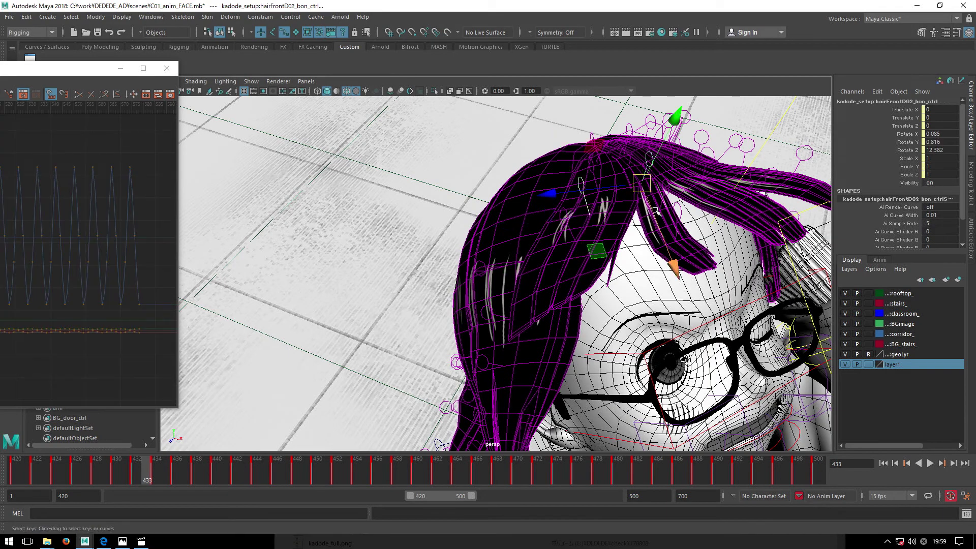
left_click_drag(584, 196, 574, 199, "alt")
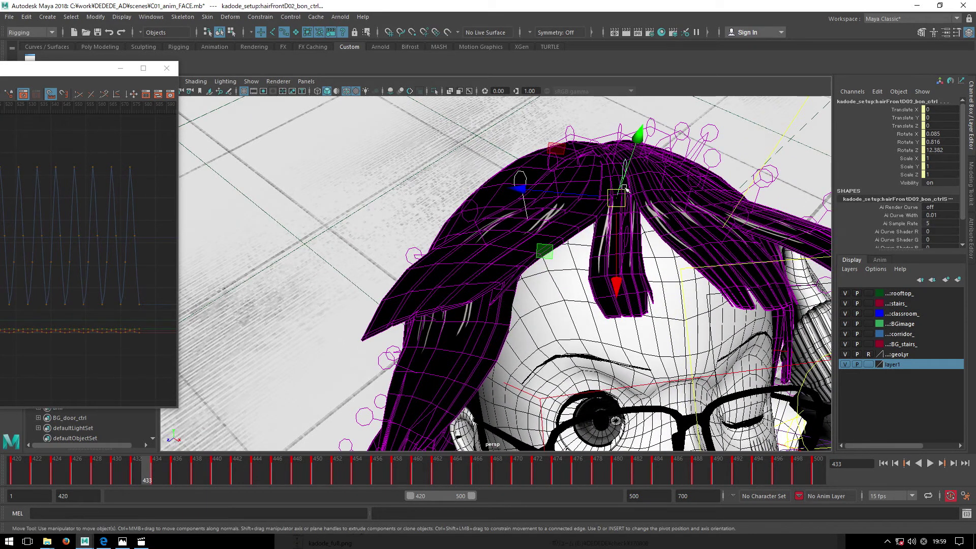
Play the hair sway in renderCam, stop at frame 437, and return to the bangs close-up.
key("space")
key("space")
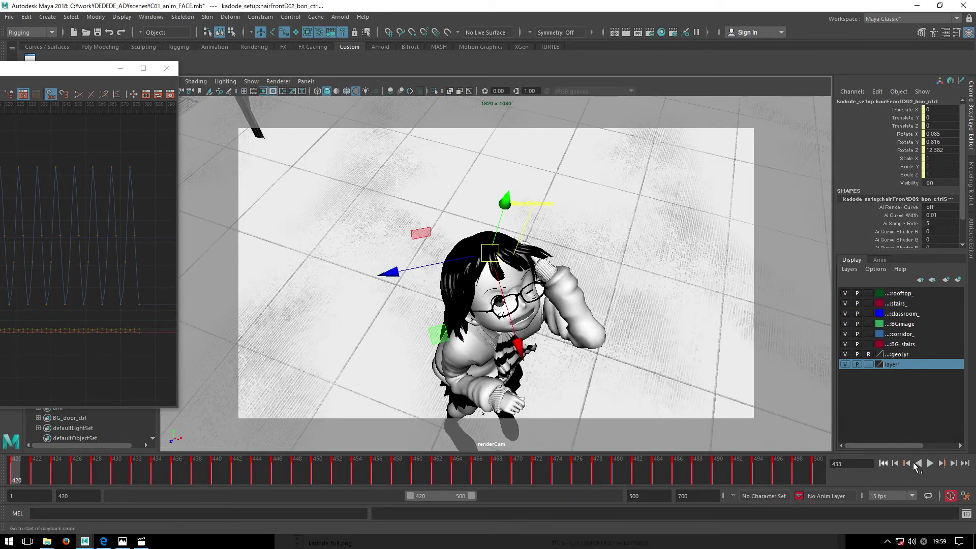
left_click(930, 463)
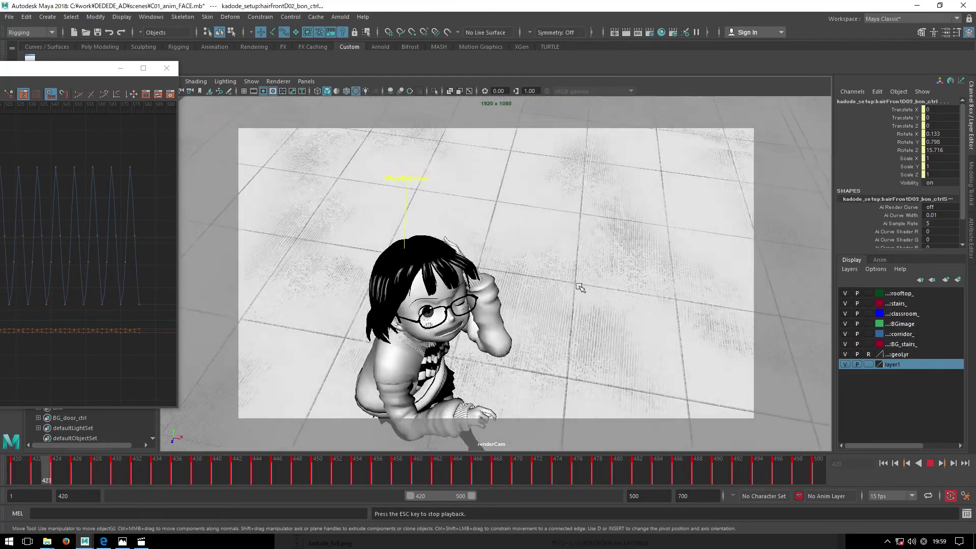
key("Escape")
key("space")
key("space")
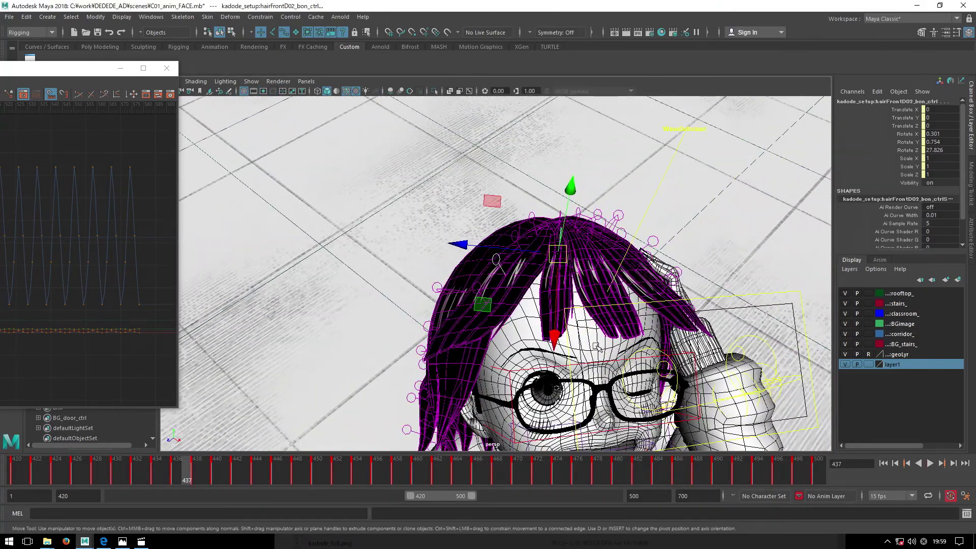
Select hairFrontA01–A04 and frame their rotation curves around frame 500.
scroll(596, 346, "down", 3)
left_click(597, 346)
scroll(532, 203, "up", 5)
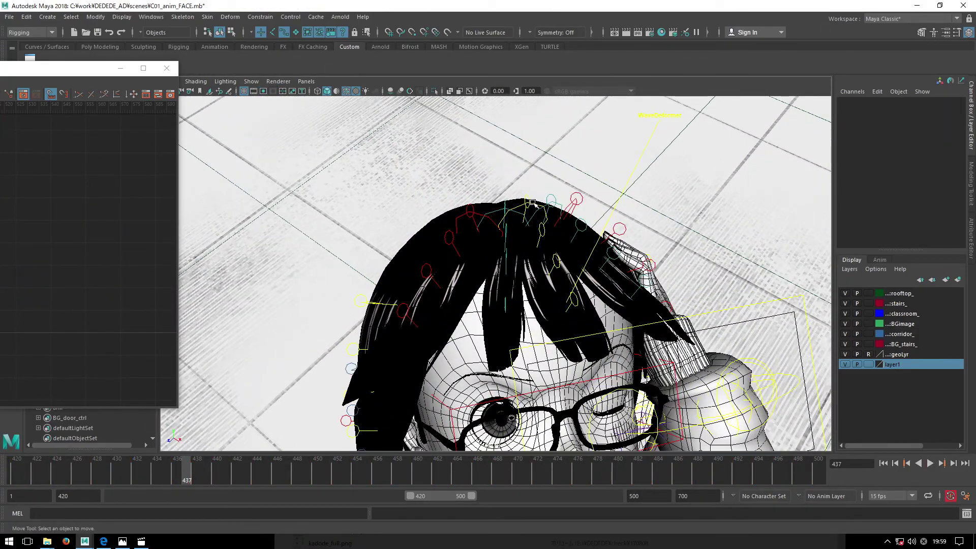
left_click(533, 203)
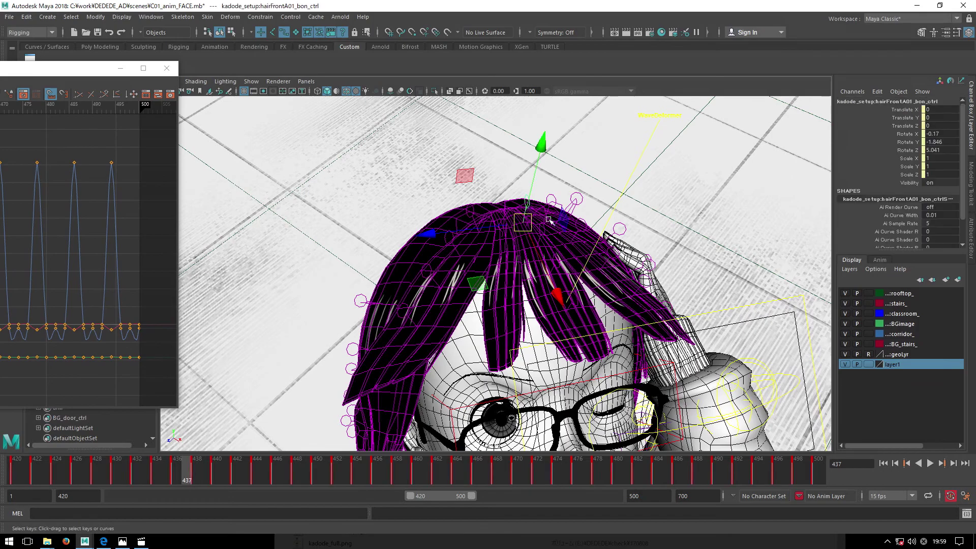
left_click(577, 304)
left_click_drag(98, 72, 469, 86)
right_click_drag(435, 218, 452, 297, "alt+shift")
left_click(817, 473)
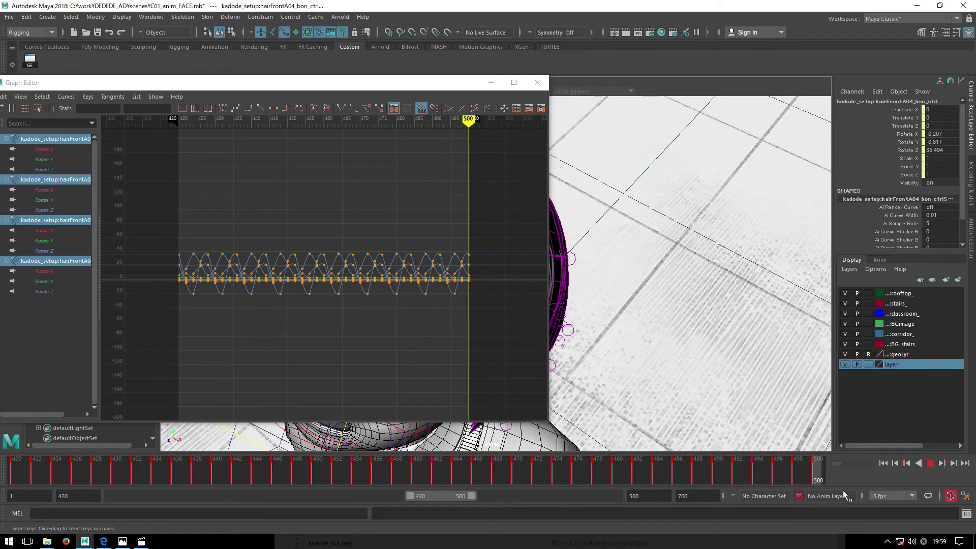
right_click_drag(320, 259, 394, 258, "alt+shift")
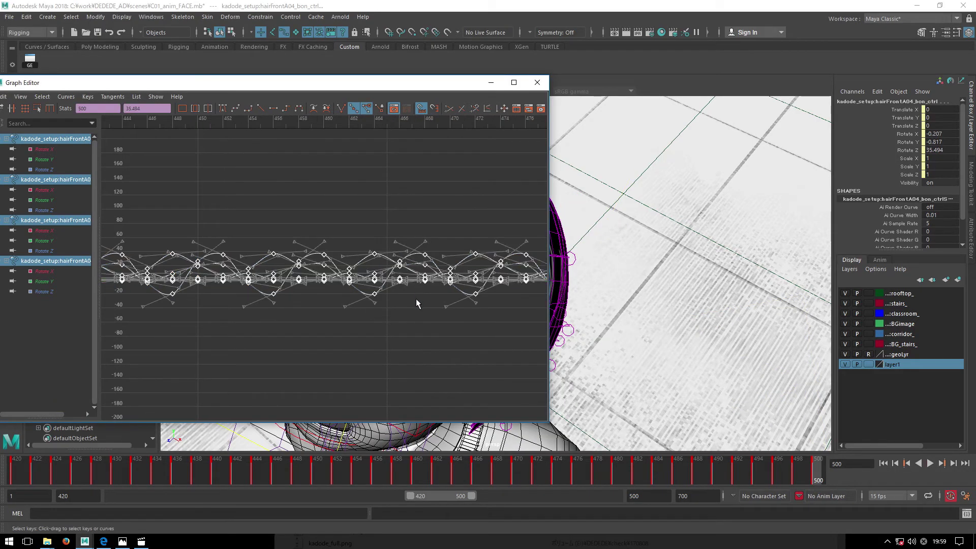
Shift all front A keys about three frames earlier, then deselect them.
key("ctrl+a")
middle_click_drag(433, 307, 370, 290, "alt")
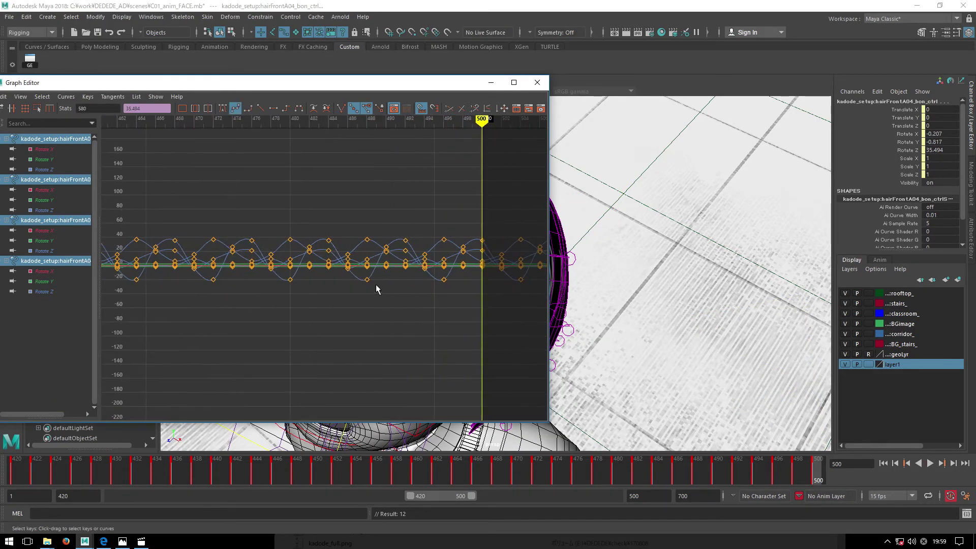
left_click_drag(395, 238, 390, 282)
right_click_drag(391, 283, 379, 288, "alt+shift")
middle_click_drag(378, 321, 362, 321, "shift")
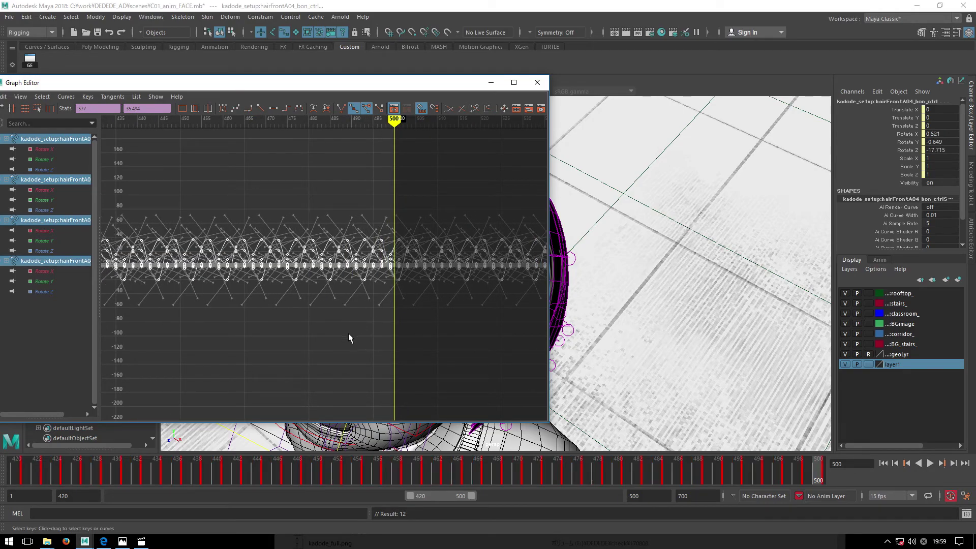
left_click(348, 334)
left_click_drag(461, 88, 279, 89)
scroll(573, 229, "up", 3)
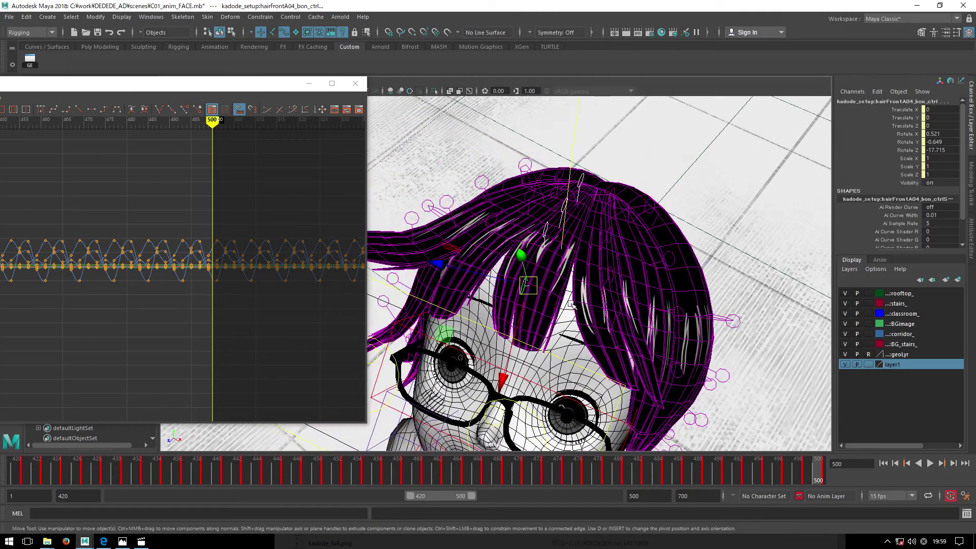
Orbit around the hair and select the front B controls down to hairFrontB04.
scroll(573, 230, "up", 3)
scroll(573, 230, "up", 2)
left_click_drag(573, 229, 591, 179, "alt")
left_click(562, 159)
left_click(587, 202)
left_click(605, 248)
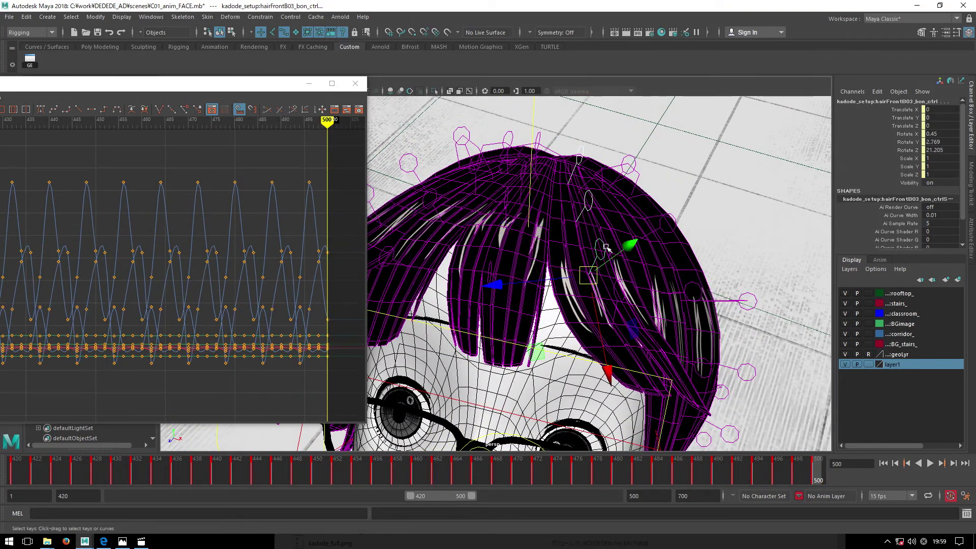
left_click(626, 300)
Zoom the Graph Editor onto hairFrontB04's sway keys and shift them about one frame.
mouse_move(320, 279)
right_mouse_down("alt")
mouse_move(311, 327)
mouse_move(286, 287)
mouse_move(258, 308)
right_mouse_up("alt")
left_click(297, 294)
key("a")
mouse_move(285, 303)
right_mouse_down("alt")
mouse_move(206, 294)
mouse_move(252, 315)
mouse_move(132, 265)
right_mouse_up("alt")
mouse_move(230, 312)
right_mouse_down("alt")
mouse_move(247, 320)
mouse_move(163, 312)
mouse_move(174, 327)
mouse_move(200, 320)
right_mouse_up("alt")
mouse_move(200, 320)
middle_mouse_down()
mouse_move(209, 321)
mouse_move(194, 320)
mouse_move(206, 334)
middle_mouse_up()
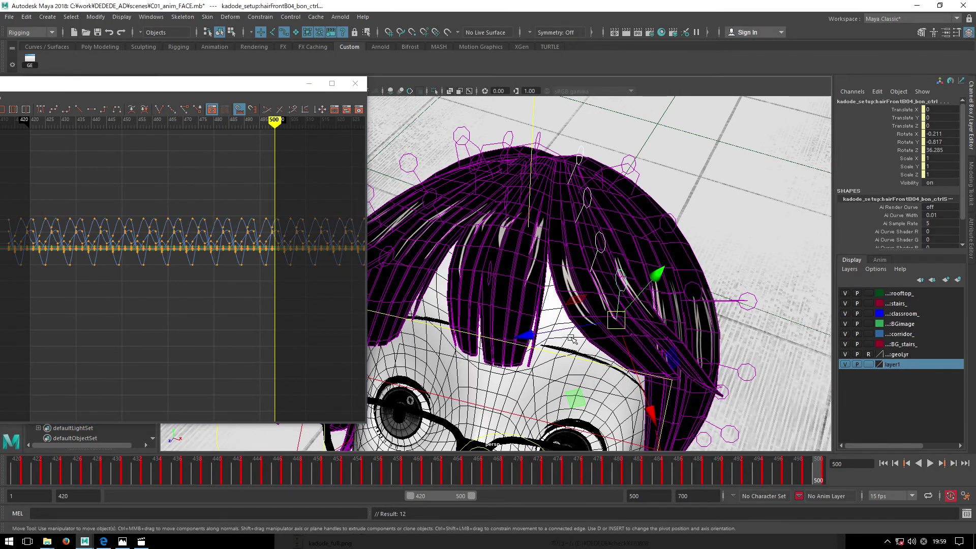
Look over the hairFrontC01 and C02 controls, then clear the selection and view through renderCam.
left_click_drag(488, 305, 591, 280, "alt")
left_click(588, 237)
left_click_drag(589, 236, 585, 246, "alt")
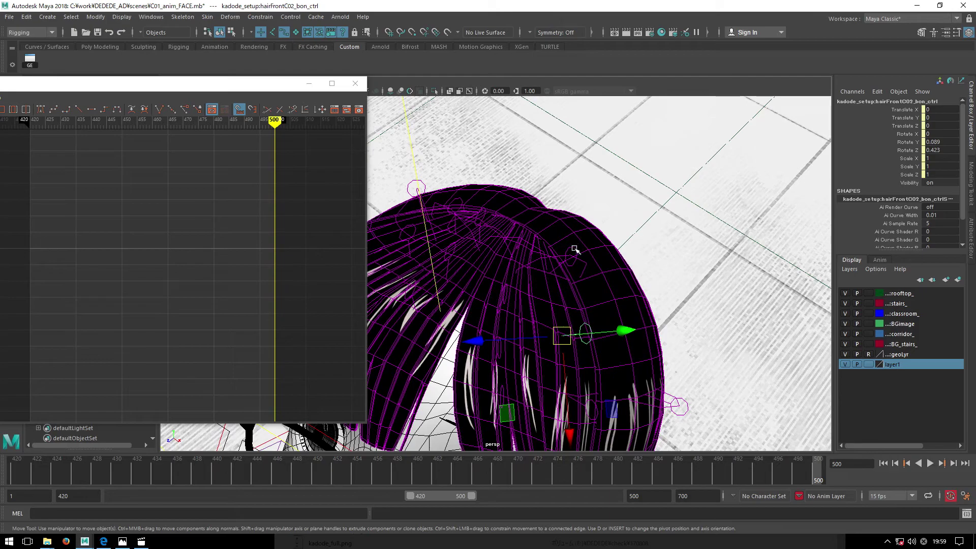
scroll(575, 249, "up", 5)
scroll(551, 270, "down", 4)
left_click(532, 305)
left_click_drag(532, 305, 729, 245, "alt")
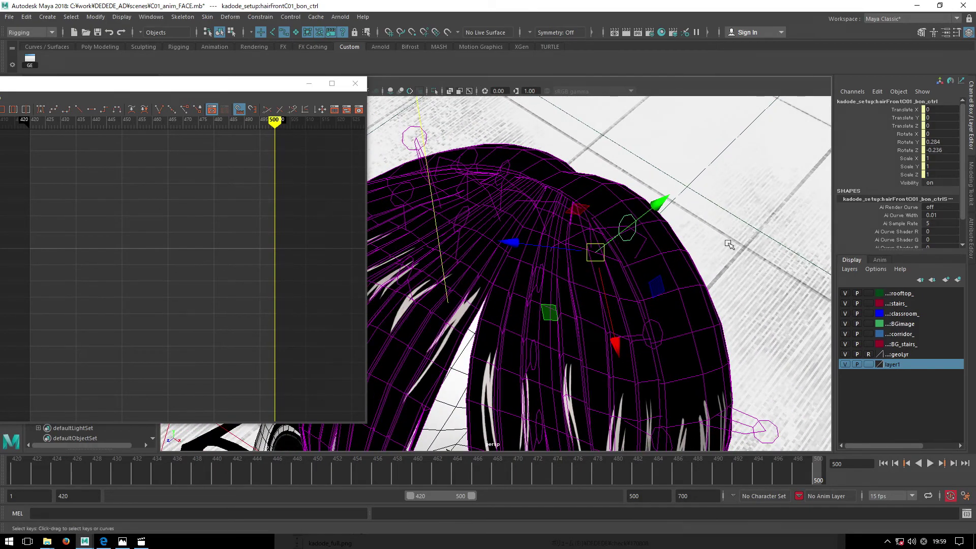
left_click(729, 244)
left_click(355, 84)
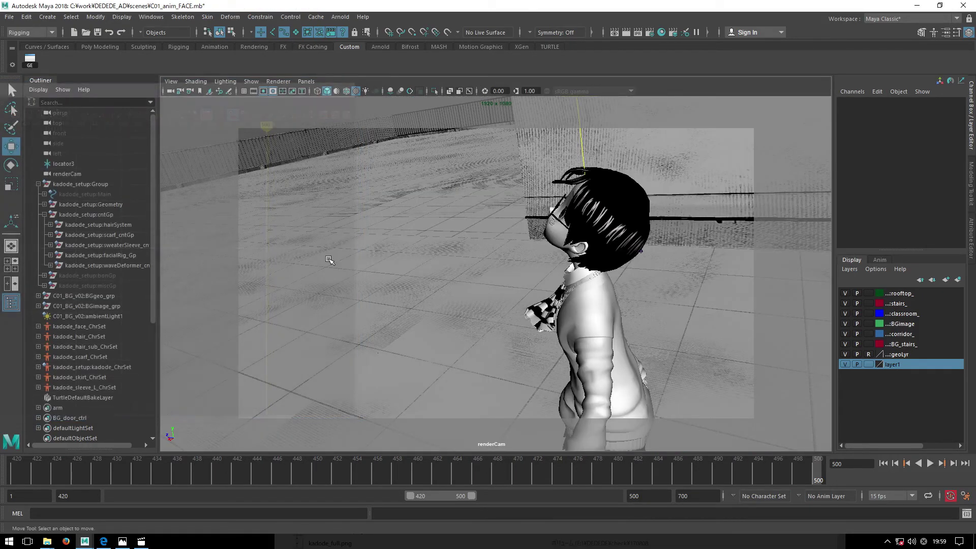
Rewind to frame 420, play the offset sway, stop at frame 499, and return to persp.
key("alt+v")
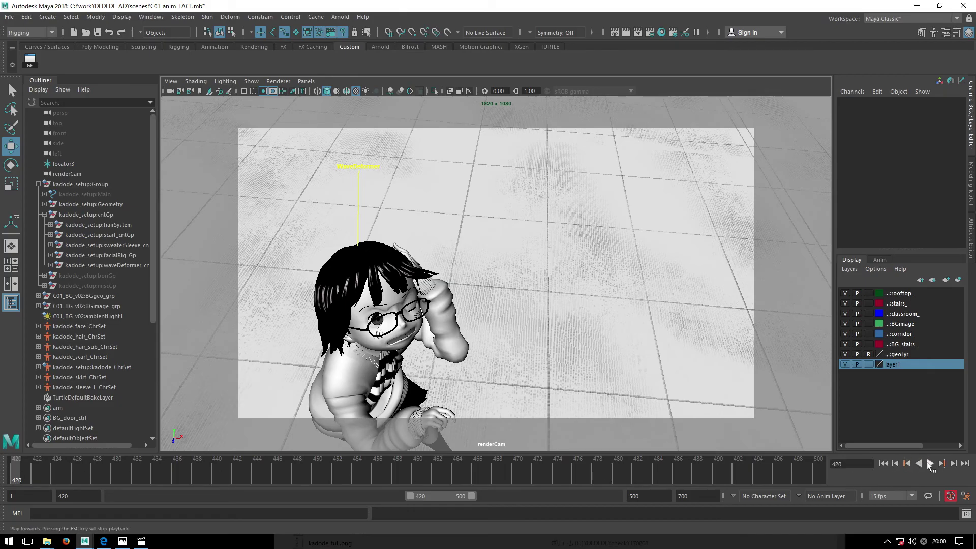
left_click(930, 464)
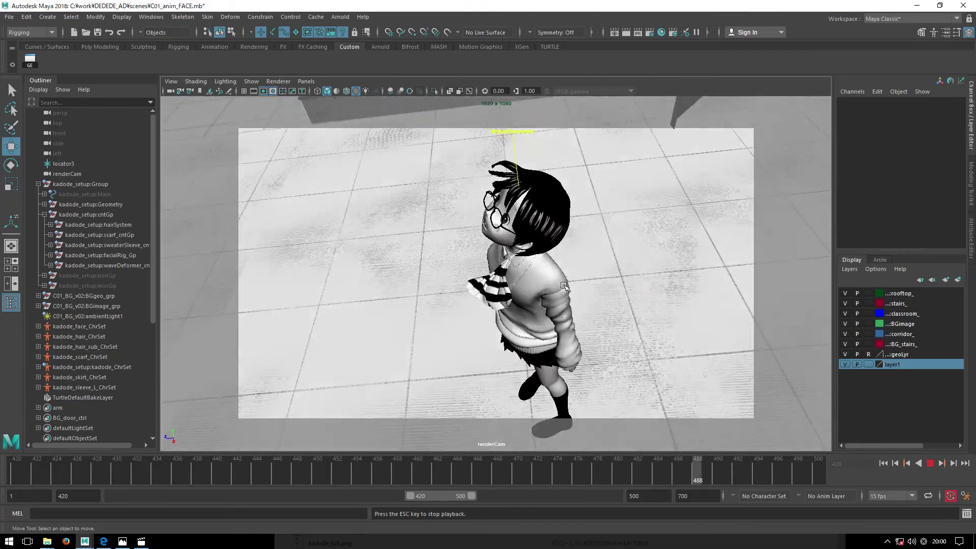
key("Escape")
key("space")
scroll(660, 380, "up", 5)
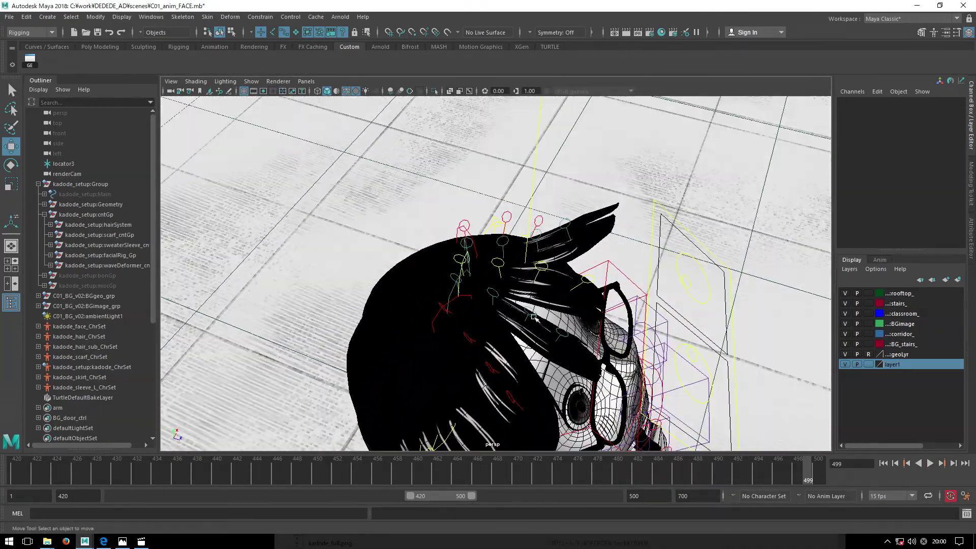
Select hairRightA01 and shift its sway keys about two frames earlier.
mouse_move(660, 380)
left_mouse_down("alt")
mouse_move(517, 262)
mouse_move(471, 251)
left_mouse_up("alt")
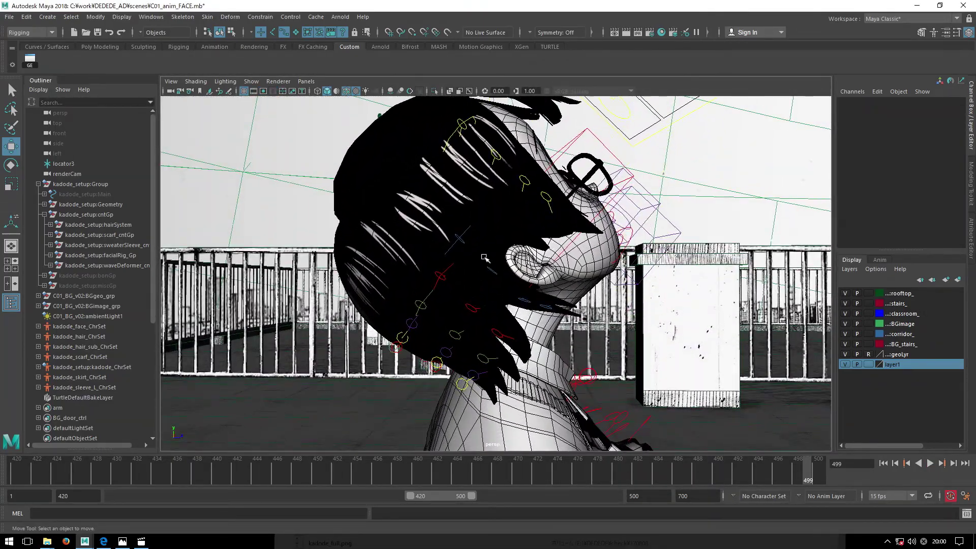
left_click_drag(524, 173, 473, 187, "alt")
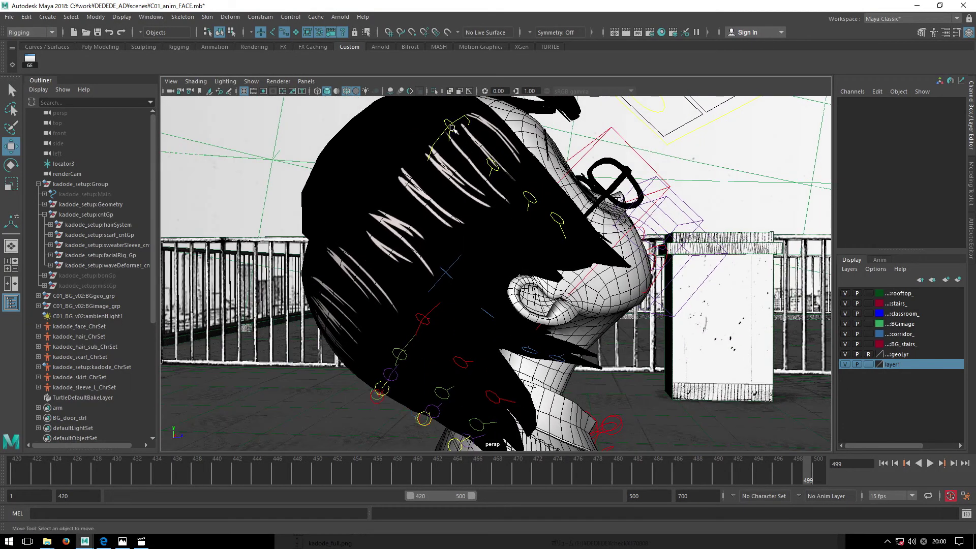
left_click(473, 187)
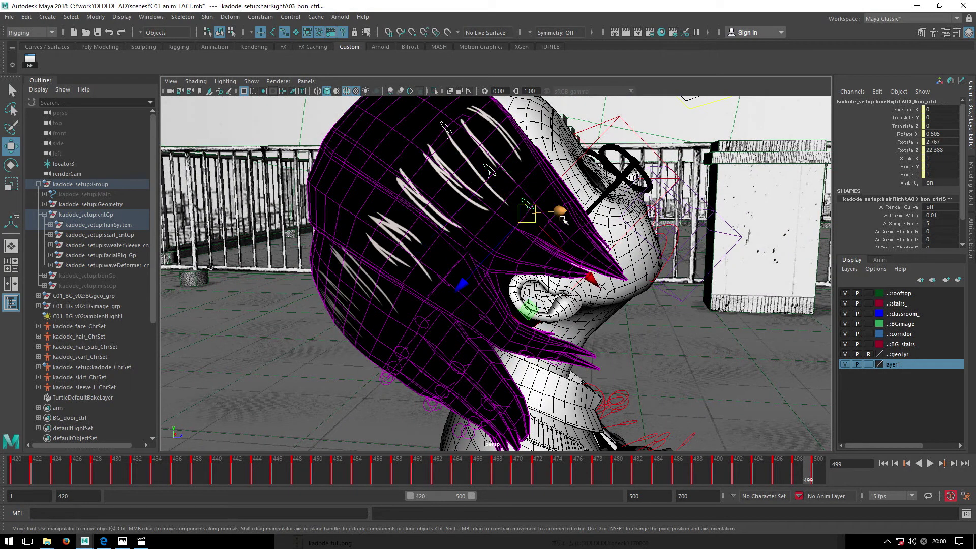
right_click_drag(561, 229, 534, 203)
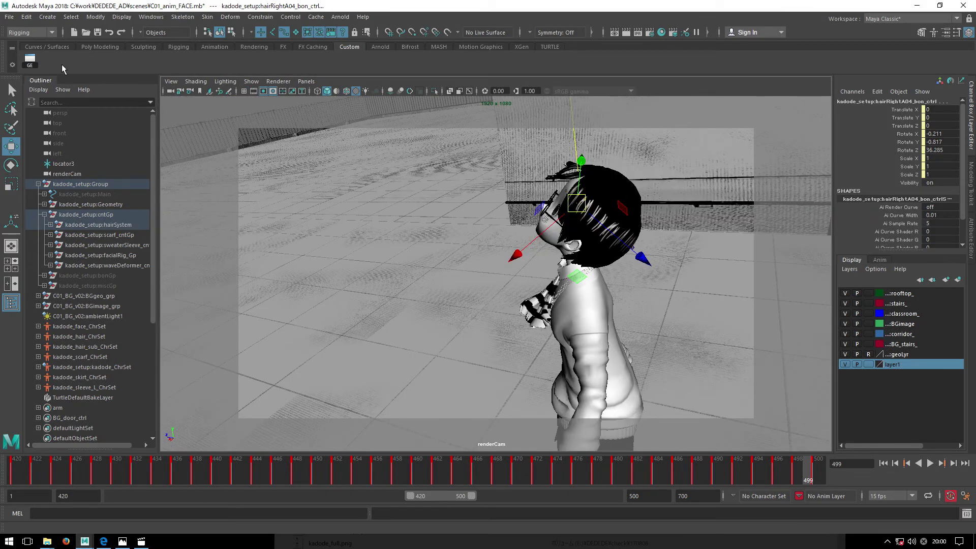
left_click(818, 478)
right_click_drag(272, 244, 269, 286, "alt")
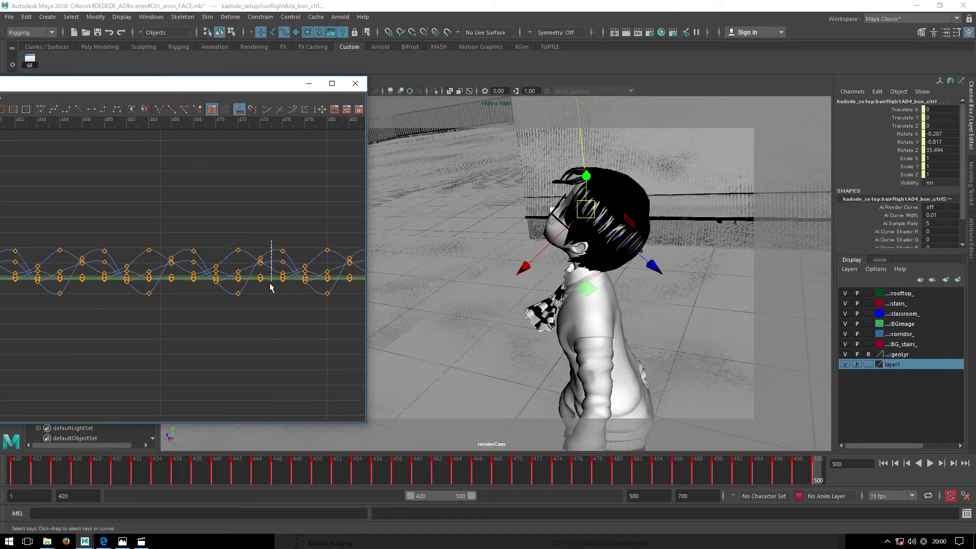
left_click_drag(273, 294, 279, 263)
left_click(271, 304)
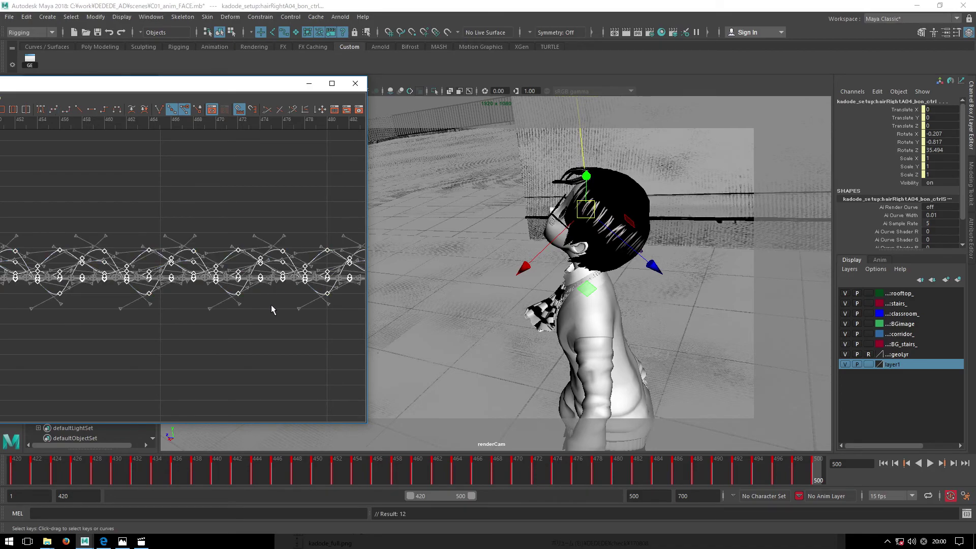
mouse_move(283, 315)
middle_mouse_down("shift")
mouse_move(258, 312)
mouse_move(284, 366)
middle_mouse_up("shift")
Select hairRightB03 in the close-up view and shift its keys to offset the sway timing.
key("space")
key("space")
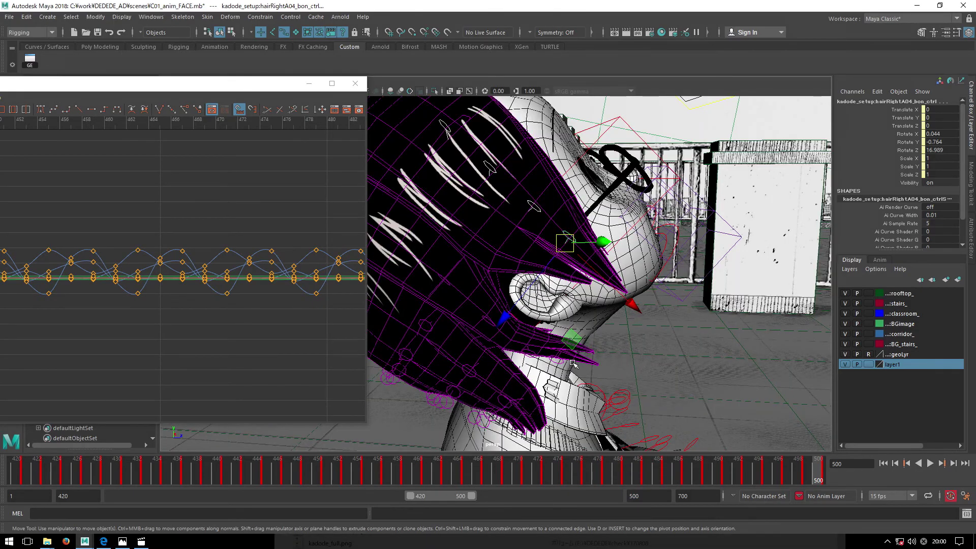
left_click(460, 260)
scroll(457, 259, "up", 2)
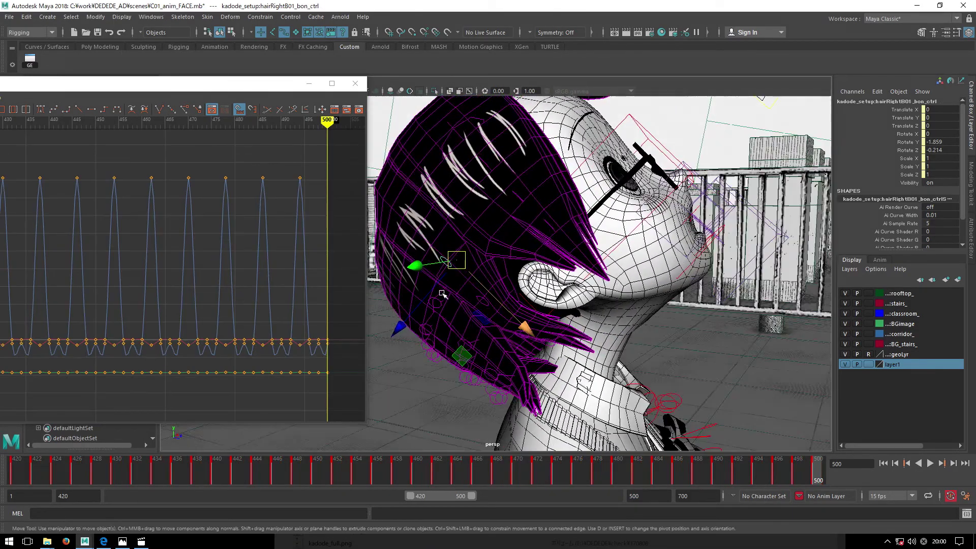
scroll(453, 257, "up", 3)
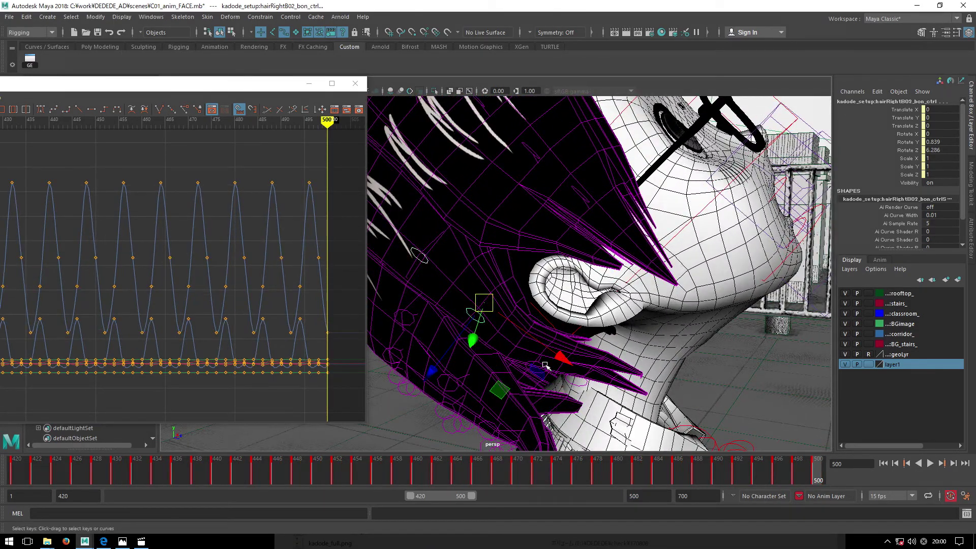
left_click_drag(544, 367, 562, 347, "alt")
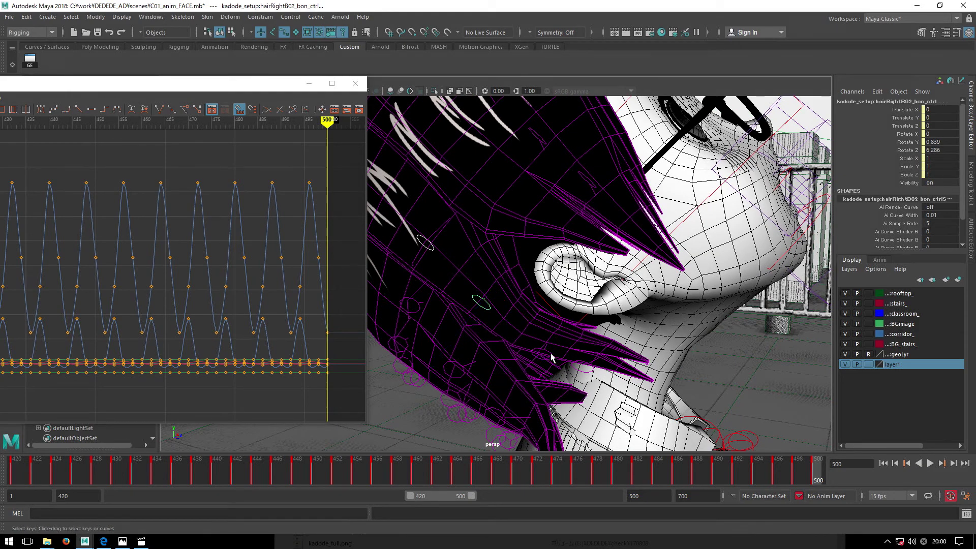
left_click(548, 356)
mouse_move(321, 305)
right_mouse_down("alt")
mouse_move(307, 318)
mouse_move(266, 303)
right_mouse_up("alt")
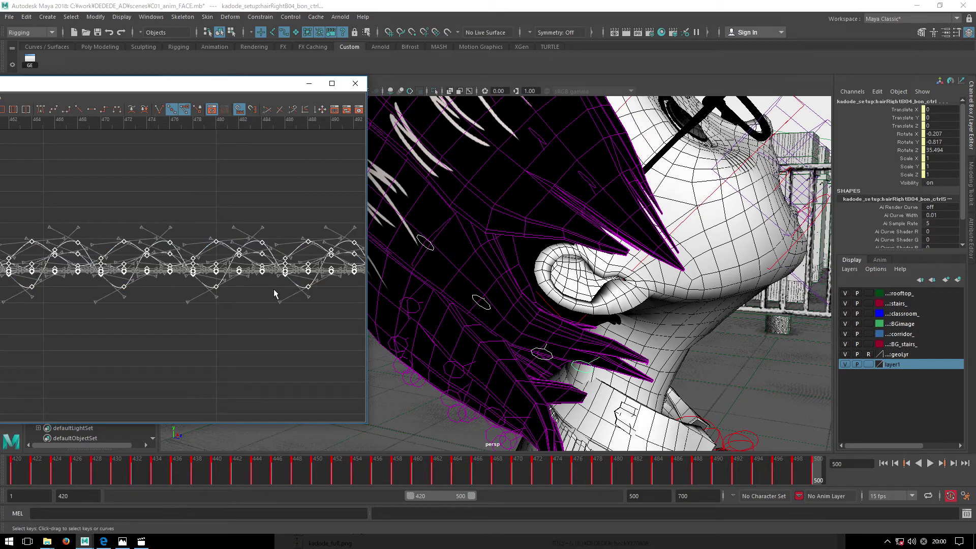
mouse_move(277, 294)
right_mouse_down("alt")
mouse_move(225, 318)
mouse_move(261, 315)
right_mouse_up("alt")
mouse_move(298, 338)
middle_mouse_down()
mouse_move(246, 330)
mouse_move(257, 342)
middle_mouse_up()
Select hairBackRightA03 and frame its curves across frames 400–560 with frame 500 visible.
left_click_drag(588, 334, 640, 279, "alt")
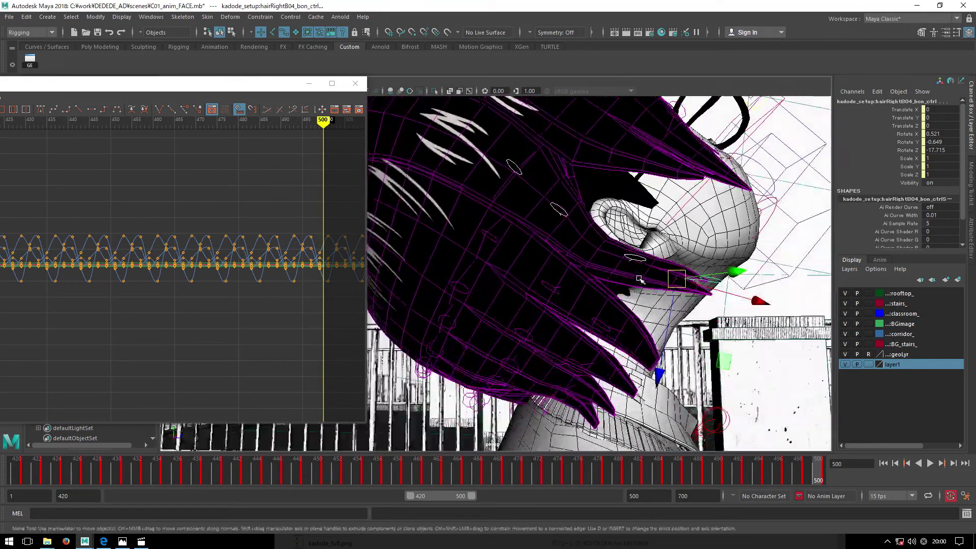
left_click(498, 248)
left_click(548, 293)
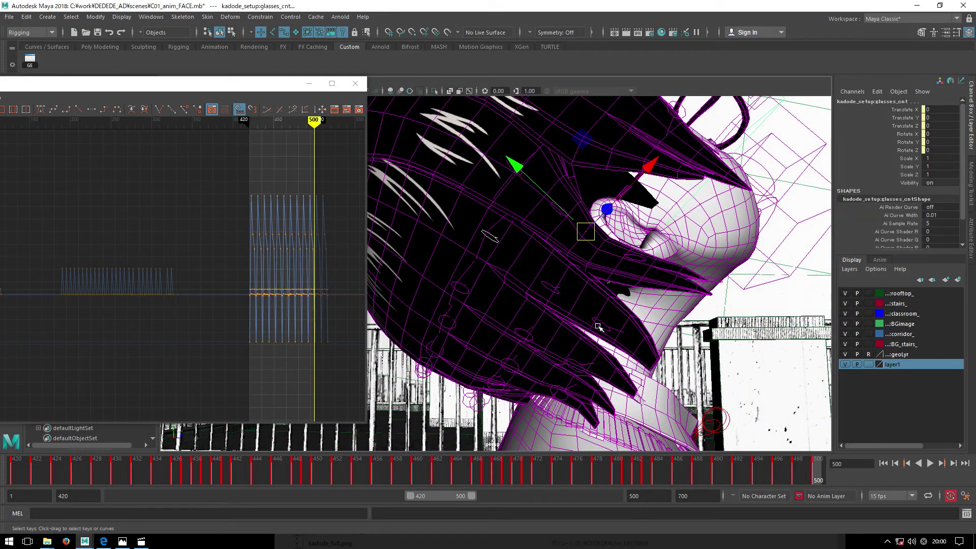
left_click(552, 292)
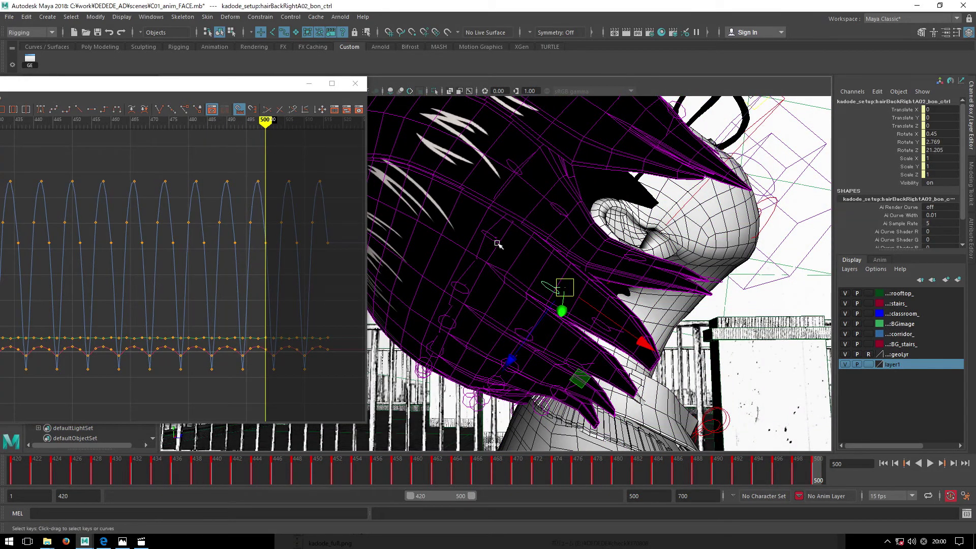
left_click(613, 329)
key("f")
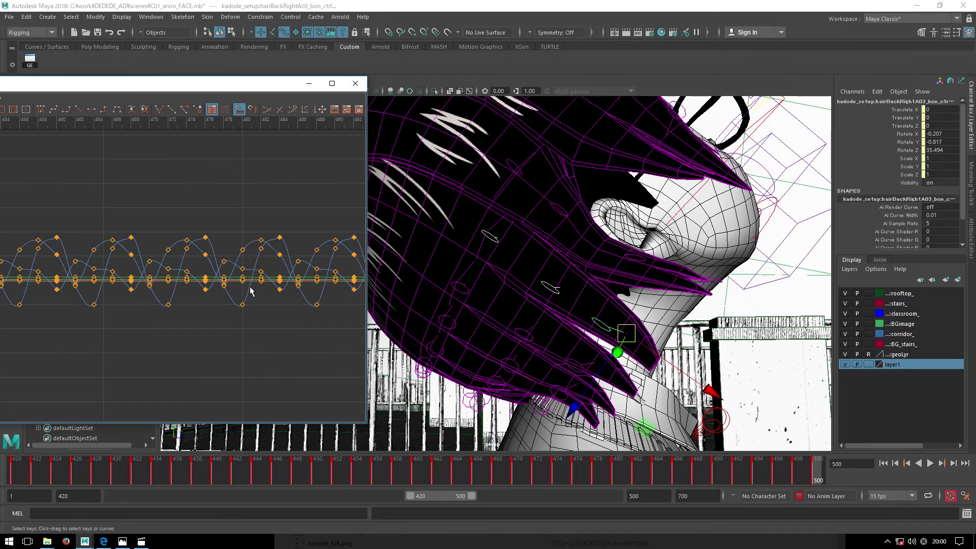
right_click_drag(252, 253, 251, 267, "alt+shift")
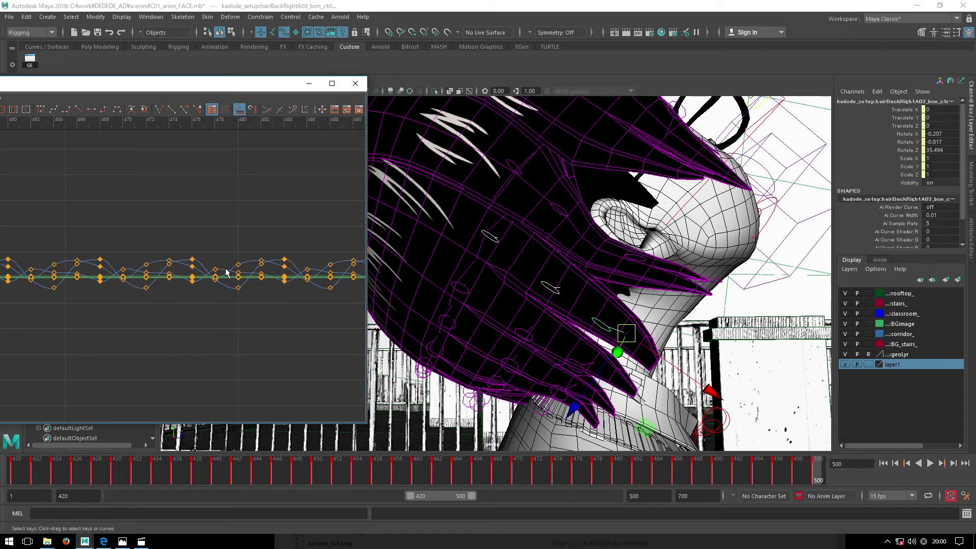
right_click_drag(236, 322, 208, 321, "alt")
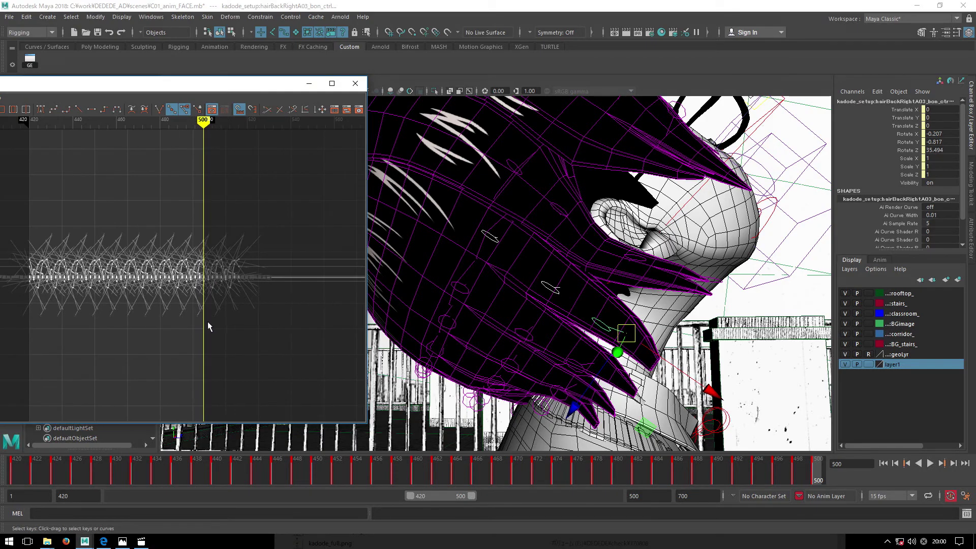
middle_click_drag(208, 321, 235, 320, "alt")
Widen the time range to frames 1–700 and select the keys from 418 to 495.
left_click_drag(251, 90, 255, 67)
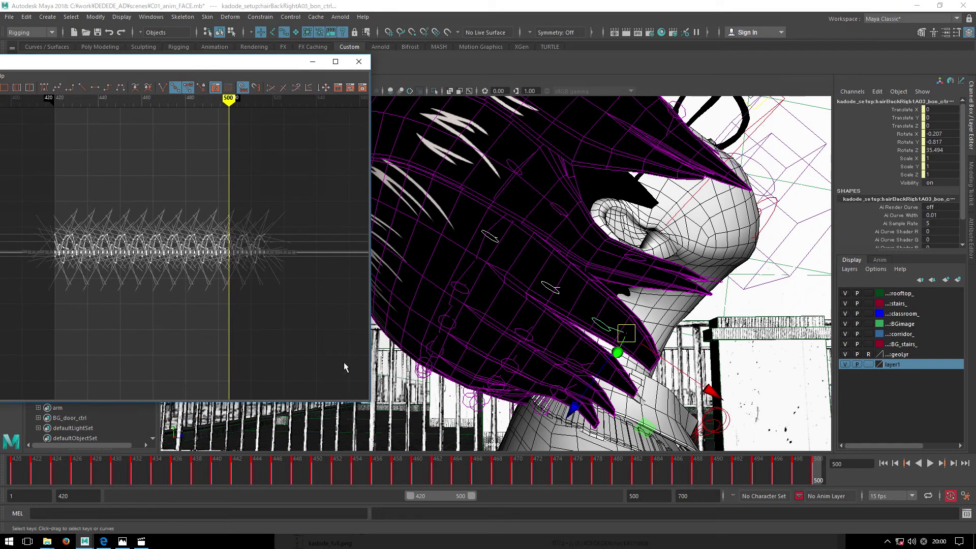
double_click(431, 493)
left_click_drag(495, 479, 612, 480, "shift")
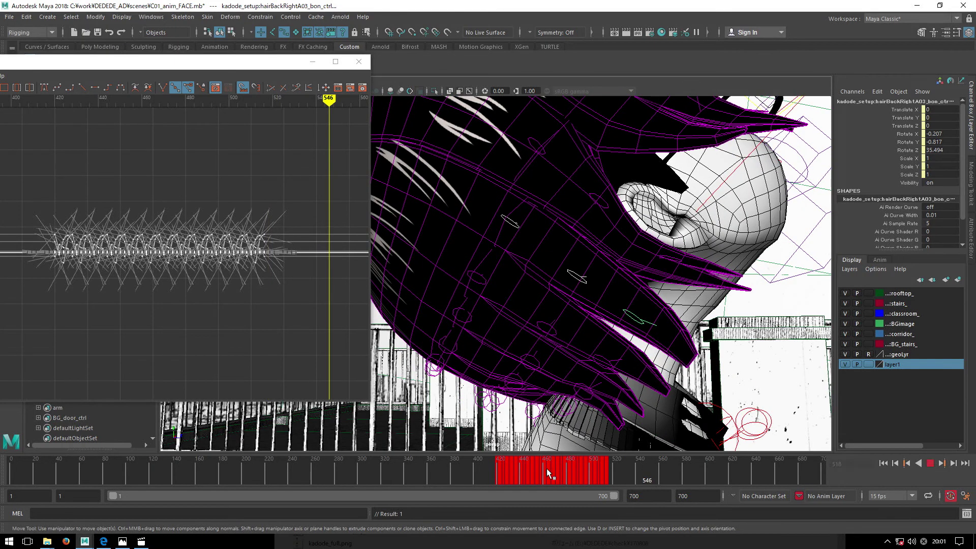
Move hairBackRightA03's keys to start at frame 405, then select hairBackRightB03's keys 411–509.
left_click_drag(480, 474, 659, 479, "shift")
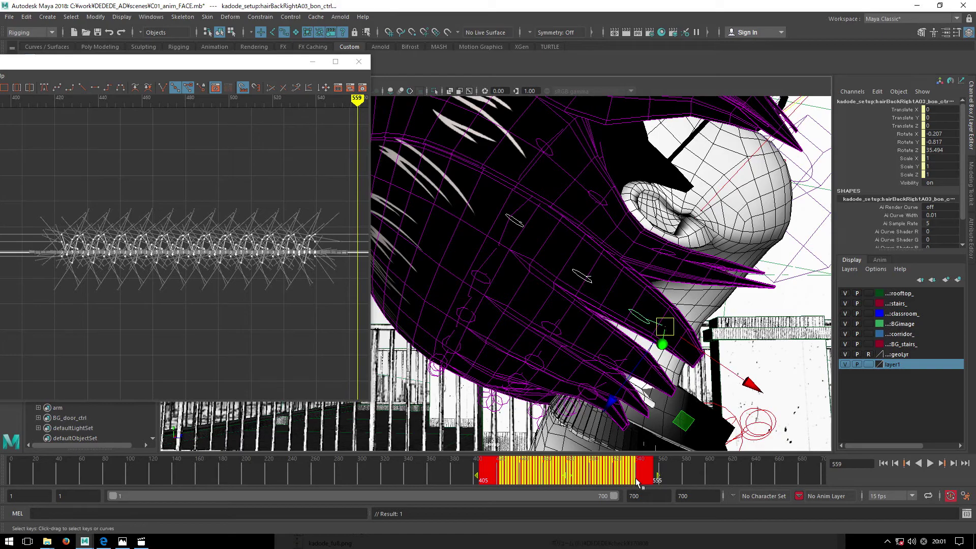
left_click_drag(540, 479, 514, 484)
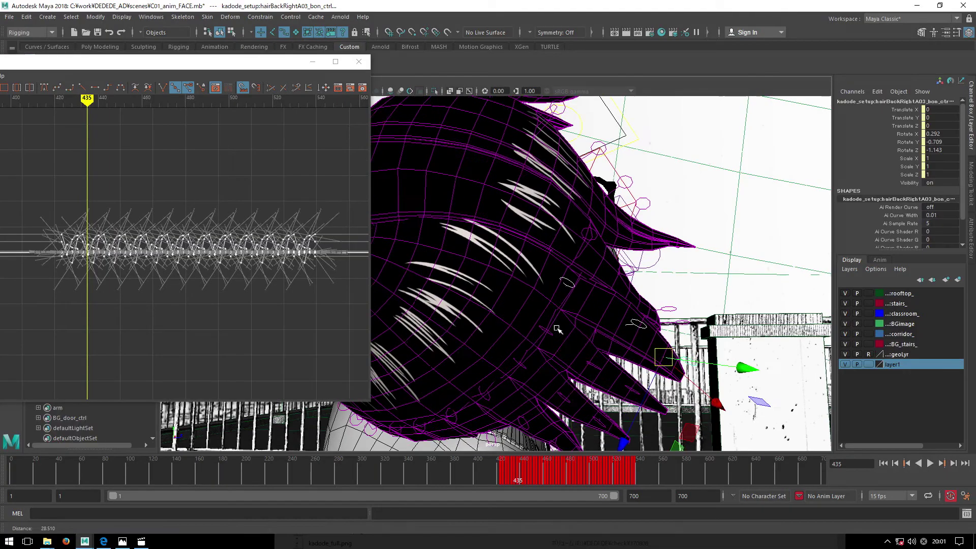
left_click(549, 335)
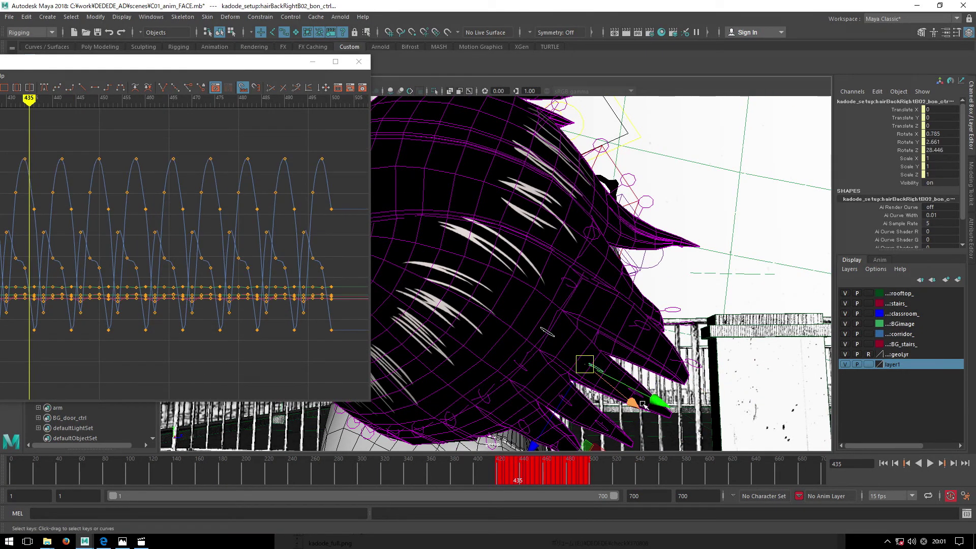
left_click(639, 398)
left_click_drag(491, 472, 632, 478, "shift")
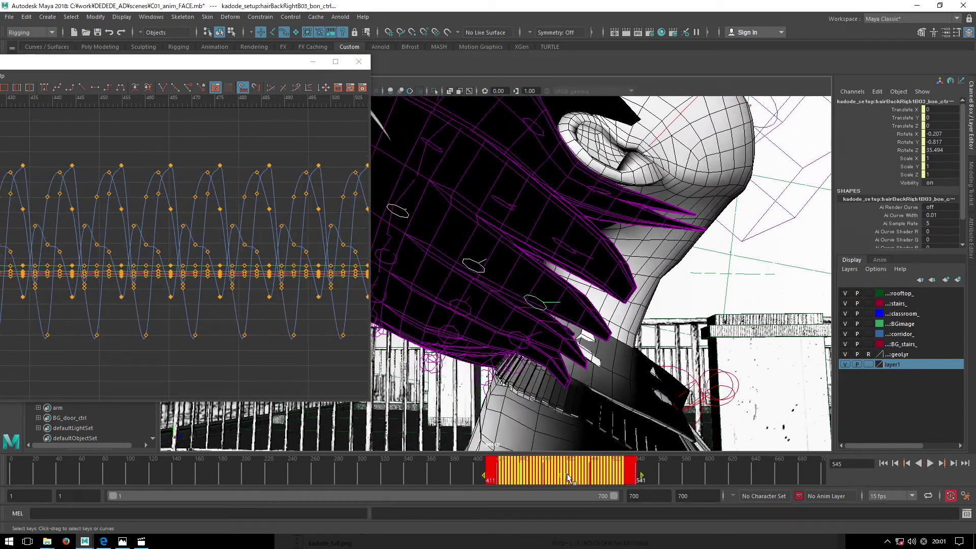
left_click_drag(616, 413, 634, 302, "alt")
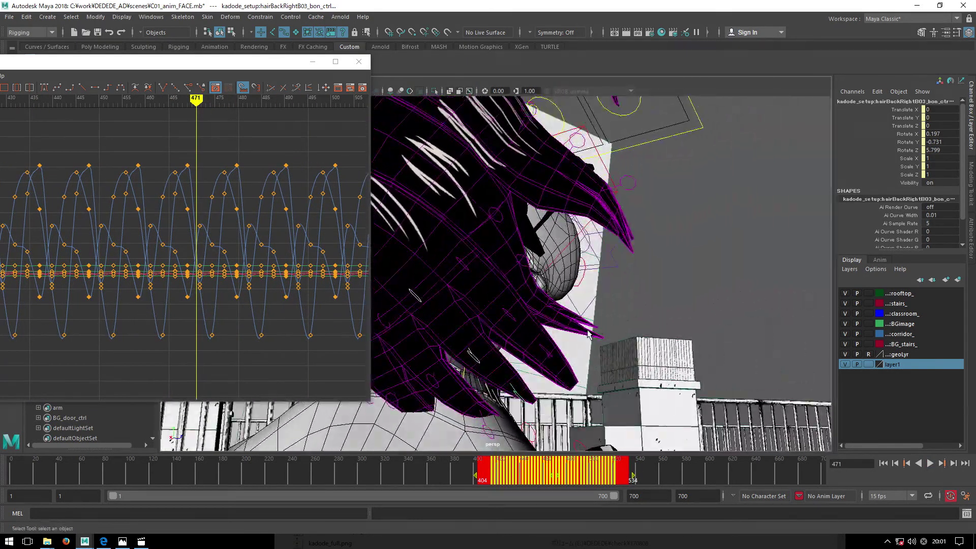
Stretch hairBackRightC03's keys across frames 410–532, then return to renderCam with nothing selected.
left_click(539, 283)
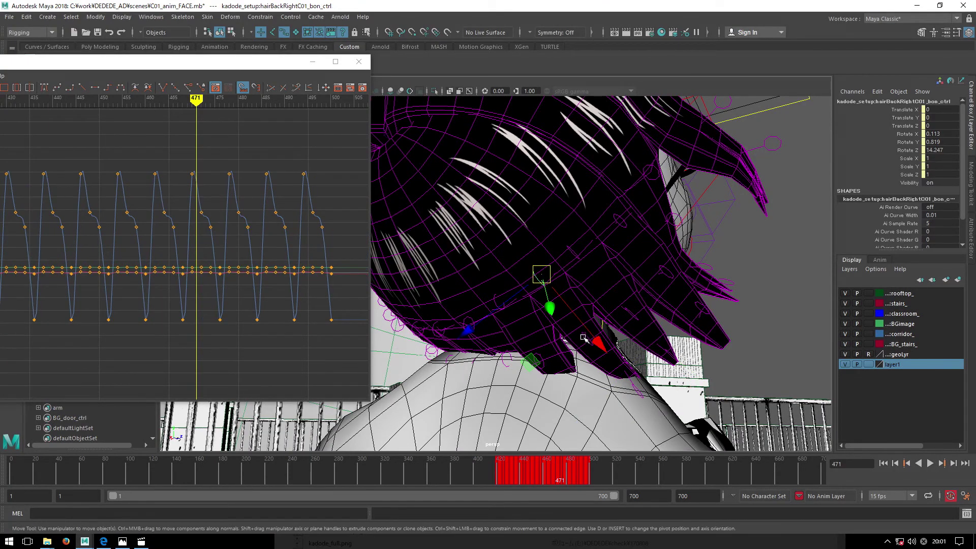
left_click(584, 338)
key("q")
left_click_drag(584, 338, 631, 365, "alt")
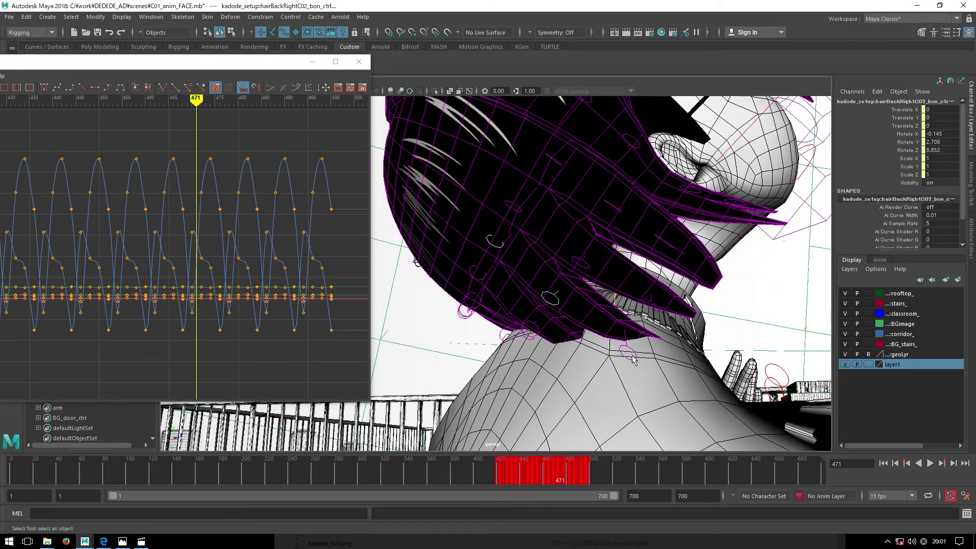
left_click(633, 360)
left_click_drag(481, 482, 604, 481)
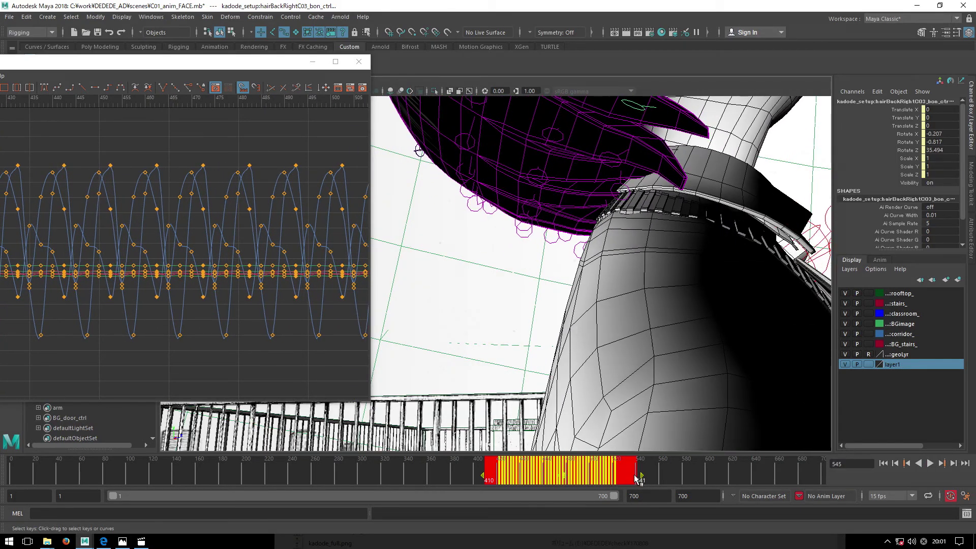
left_click_drag(604, 481, 556, 481)
key("ctrl+z")
key("ctrl+z")
key("ctrl+z")
key("ctrl+z")
left_click(403, 118)
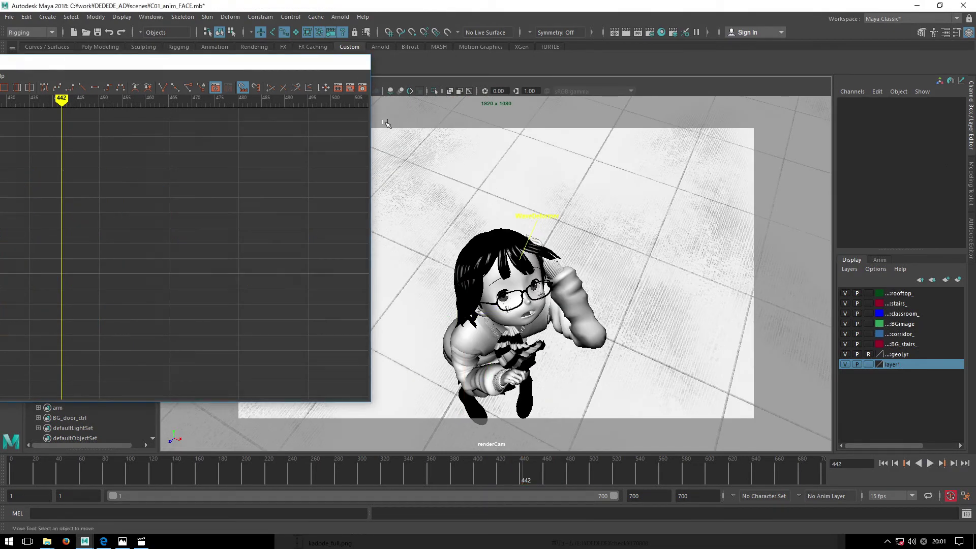
Play frames 420–500 in renderCam, scrub back to frame 425, and bring up the finished composite video.
left_click(885, 467)
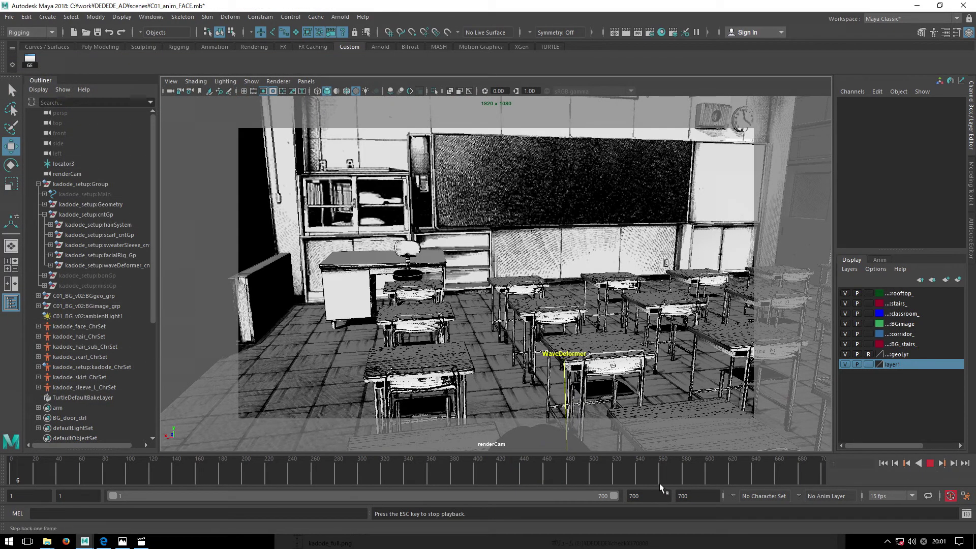
left_click(511, 482)
double_click(502, 493)
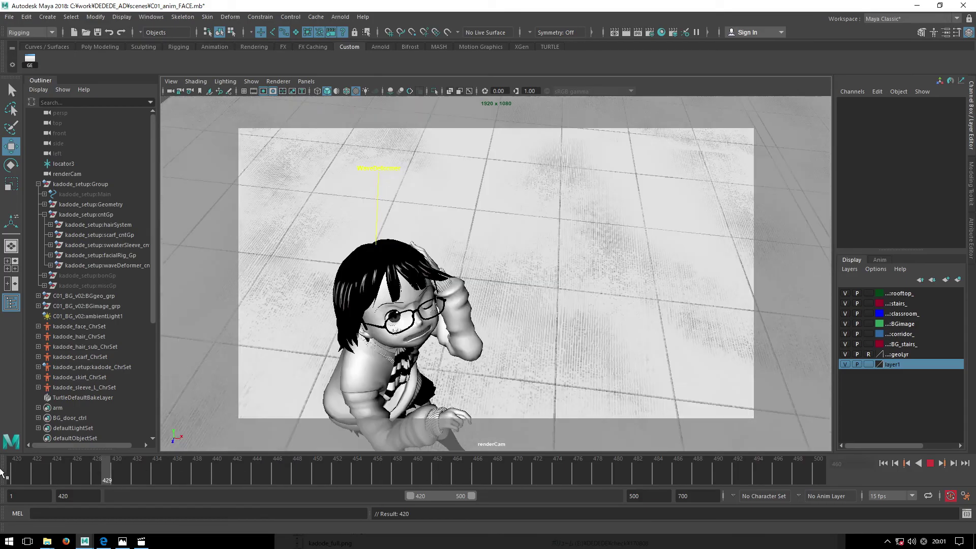
key("Escape")
left_click(930, 463)
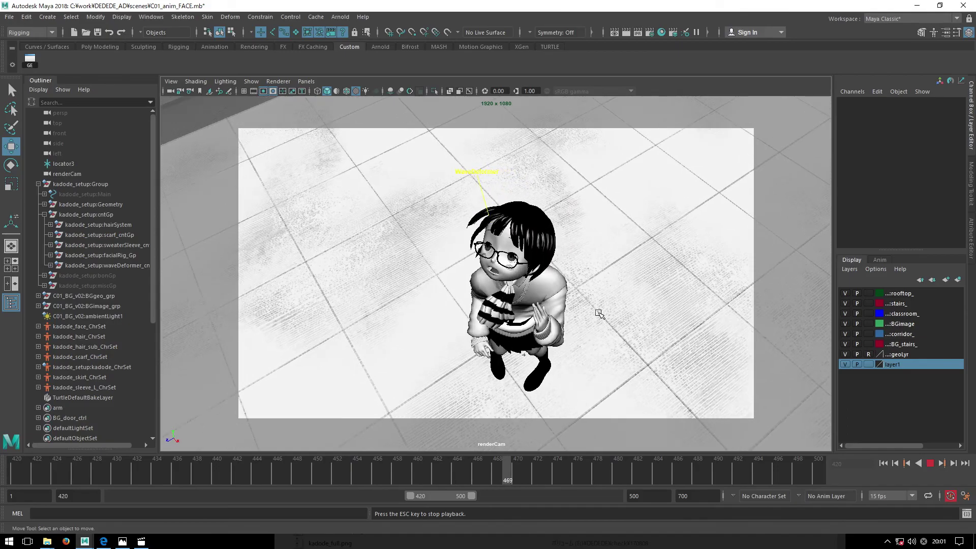
key("Escape")
left_click_drag(321, 462, 67, 461)
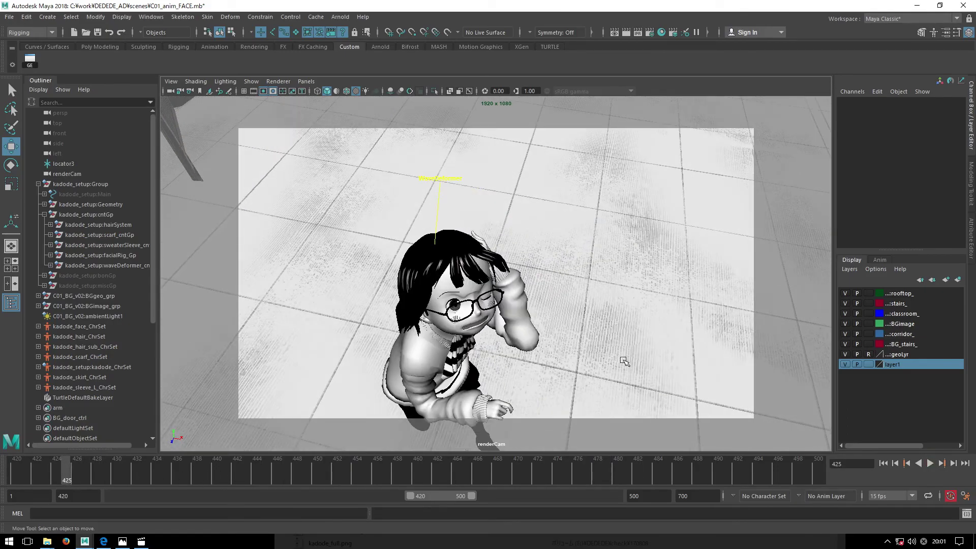
left_click(141, 541)
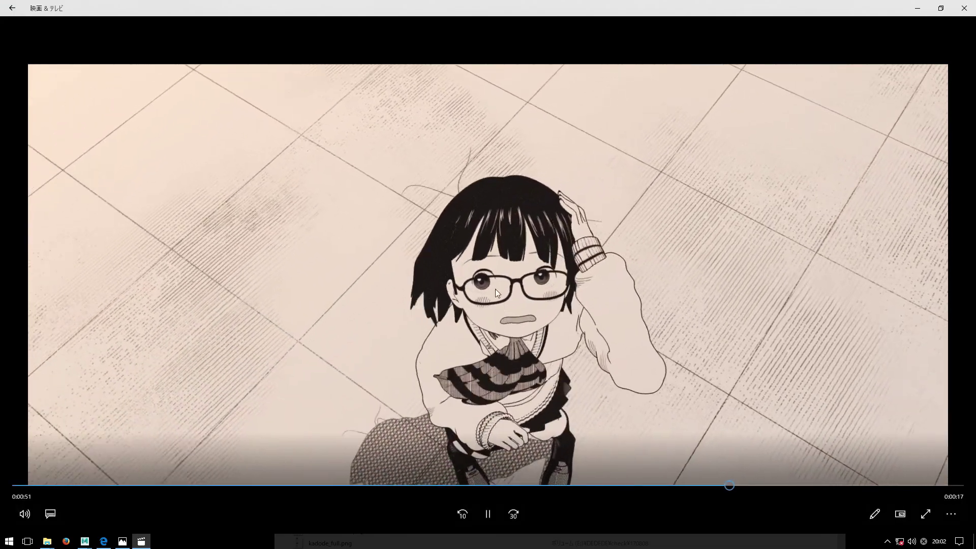
Scrub the finished video back to 0:00:44, pause it, and minimize the player.
left_click_drag(716, 486, 630, 487)
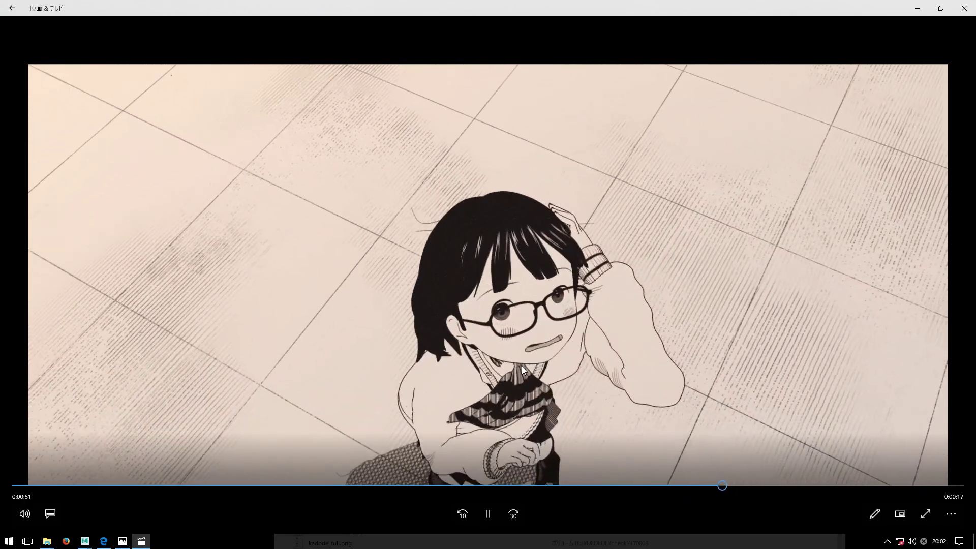
left_click(518, 360)
left_click(904, 8)
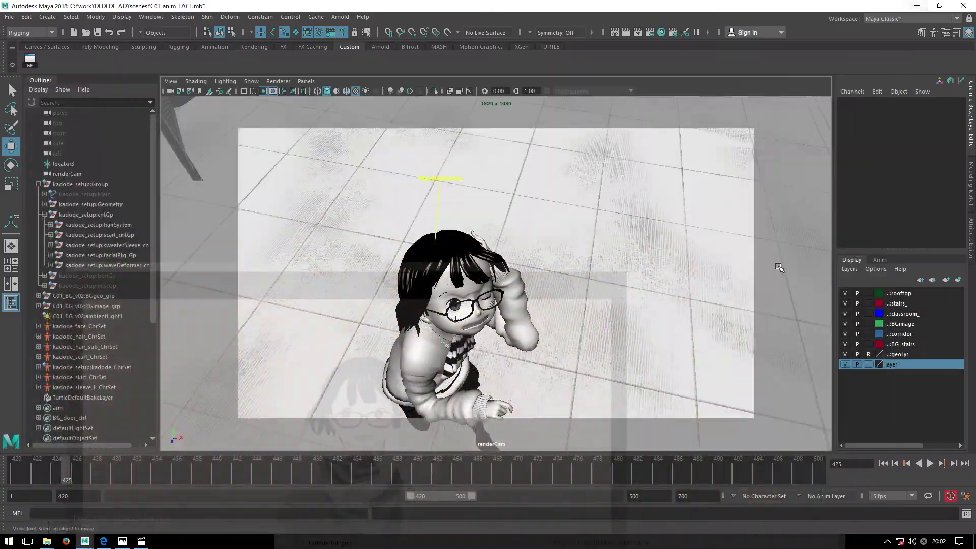
Maximize the persp view and step from hairFrontE01 to hairFrontE04 while orbiting the hair.
key("space")
key("space")
mouse_move(441, 332)
left_mouse_down("alt")
mouse_move(581, 345)
mouse_move(635, 203)
left_mouse_up("alt")
left_click(659, 210)
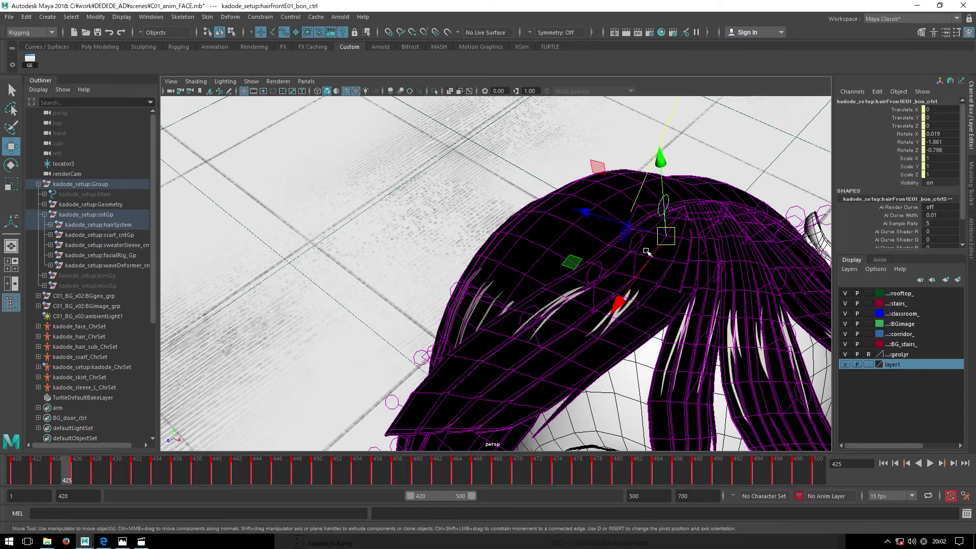
key("Down")
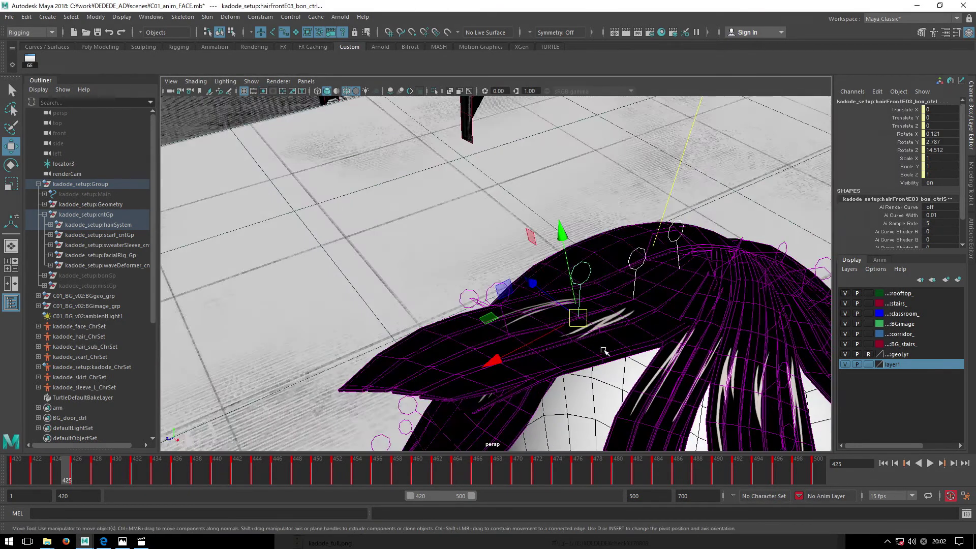
left_click_drag(604, 350, 515, 329, "alt")
key("Down")
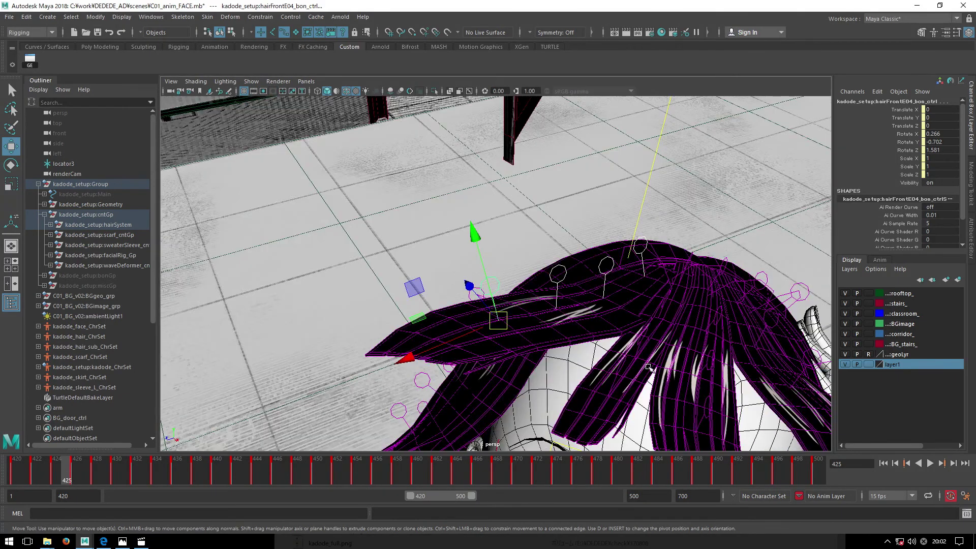
left_click_drag(649, 367, 636, 345, "alt")
Scrub to frame 435 and extend the time range to end at frame 552.
left_click_drag(89, 475, 167, 483)
scroll(429, 389, "down", 4)
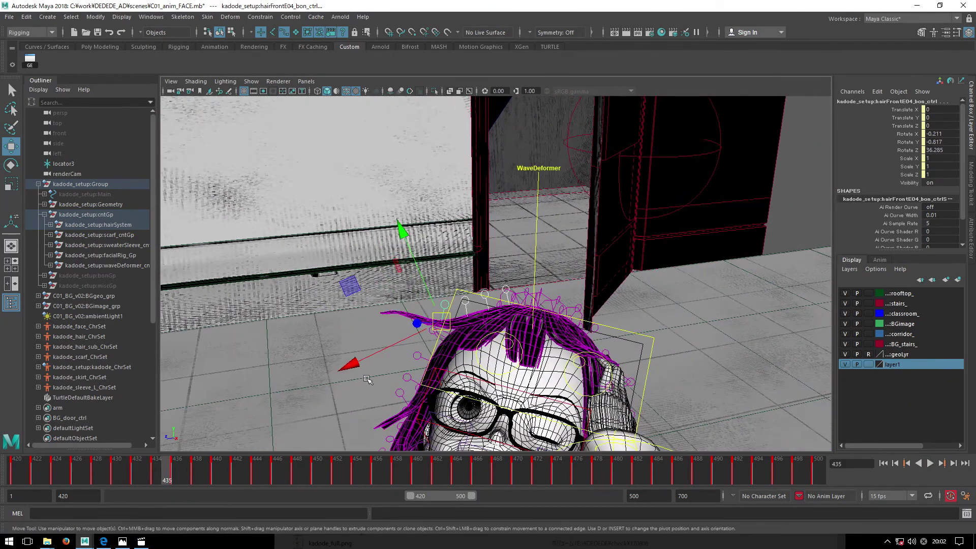
scroll(428, 389, "down", 2)
left_click_drag(473, 498, 511, 501)
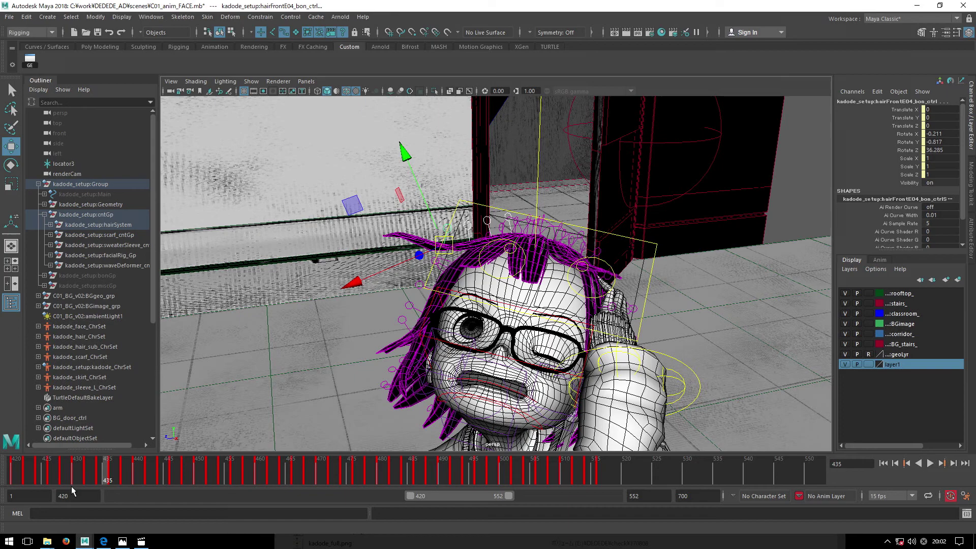
Select hairFrontE04's keys 427–519 and shift them later to start around frame 436.
left_click(59, 479)
mouse_move(58, 479)
left_mouse_down("shift")
mouse_move(462, 488)
mouse_move(617, 479)
left_mouse_up("shift")
left_click_drag(331, 476, 377, 487)
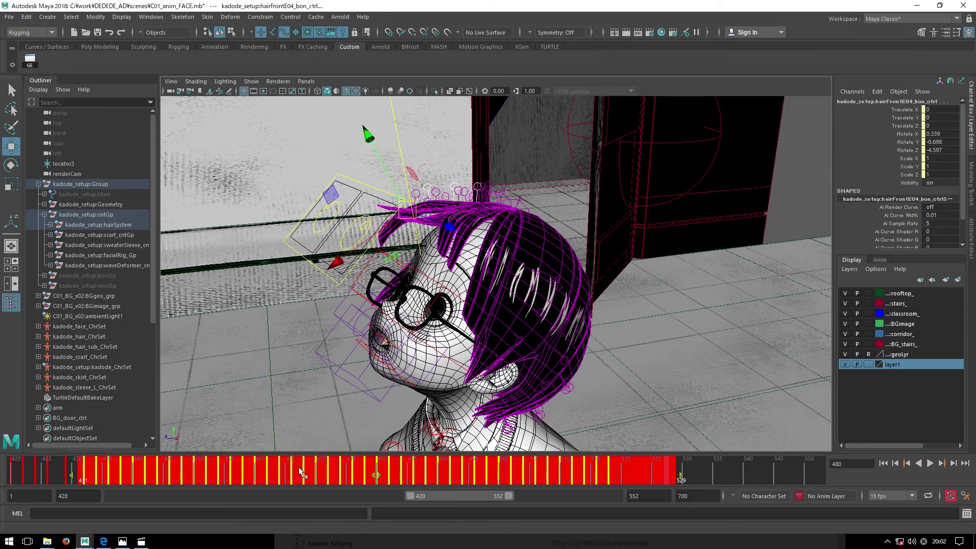
left_click_drag(101, 478, 127, 478, "shift")
key("alt+v")
left_click_drag(242, 478, 650, 481, "shift")
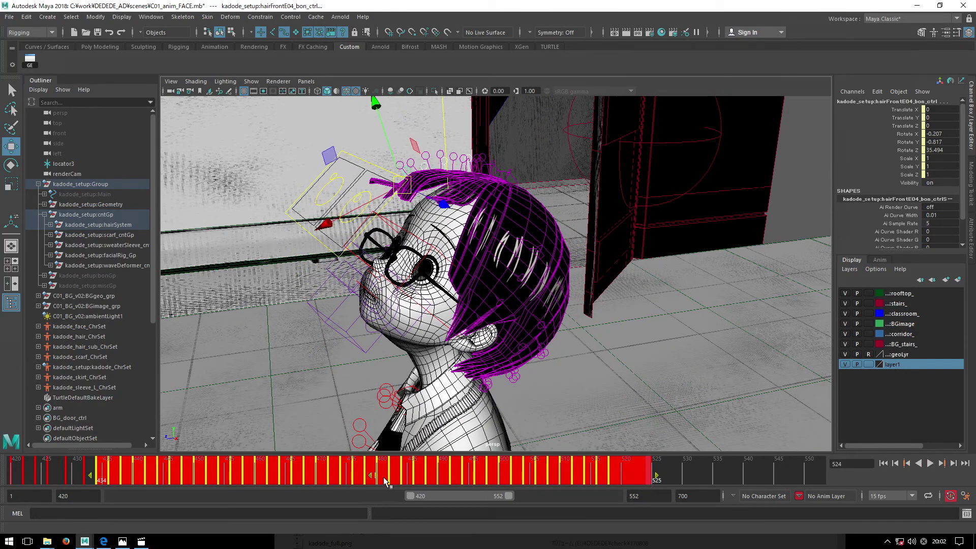
left_click_drag(110, 478, 656, 478, "shift")
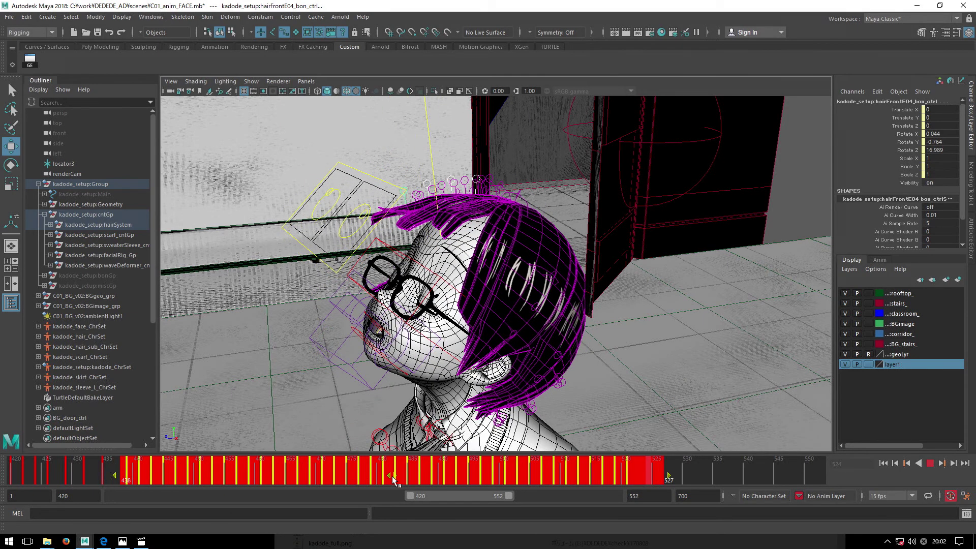
Slide the key block later to frames 449–527, checking the pose around frames 467–474.
left_click(291, 480)
left_click_drag(144, 476, 632, 483, "shift")
left_click(303, 478)
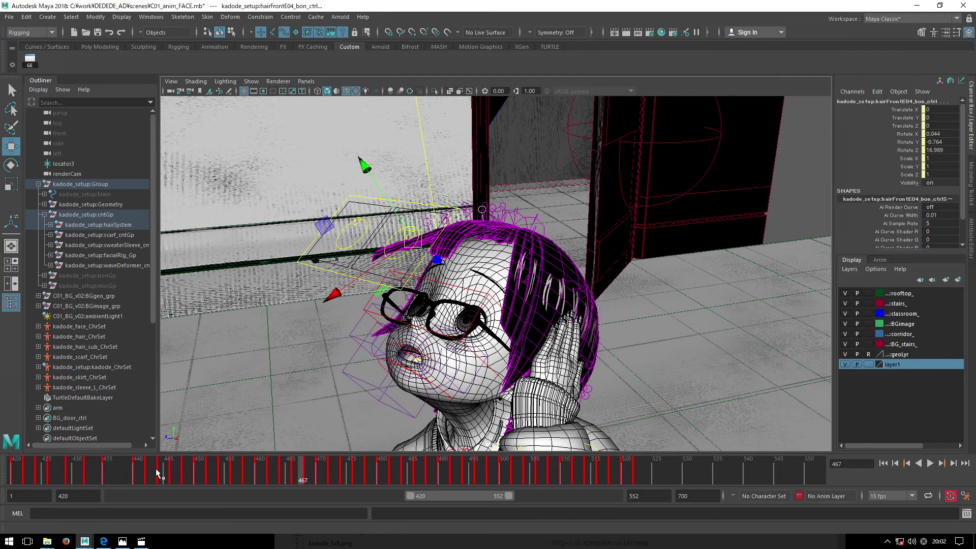
left_click_drag(156, 470, 667, 478, "shift")
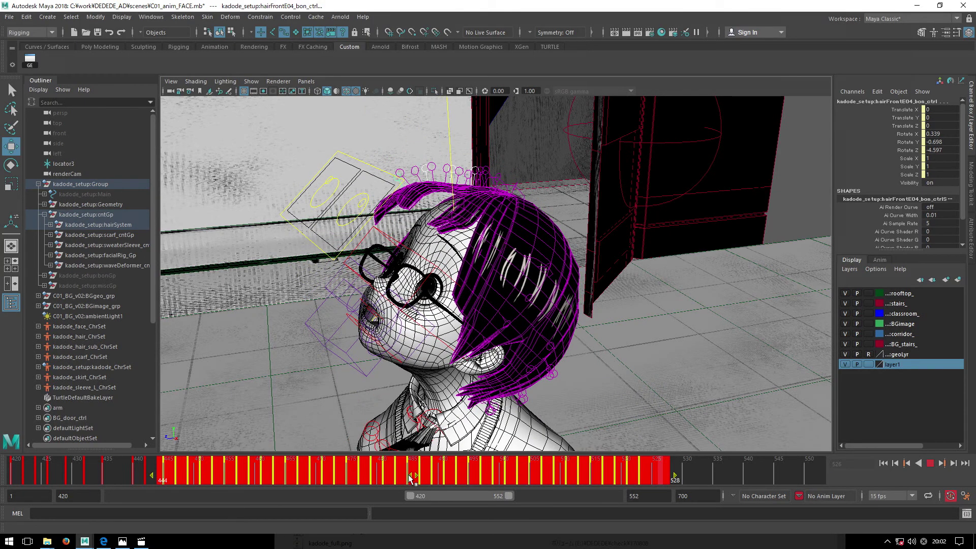
left_click(302, 480)
left_click_drag(181, 477, 667, 478, "shift")
key("alt+v")
left_click(346, 478)
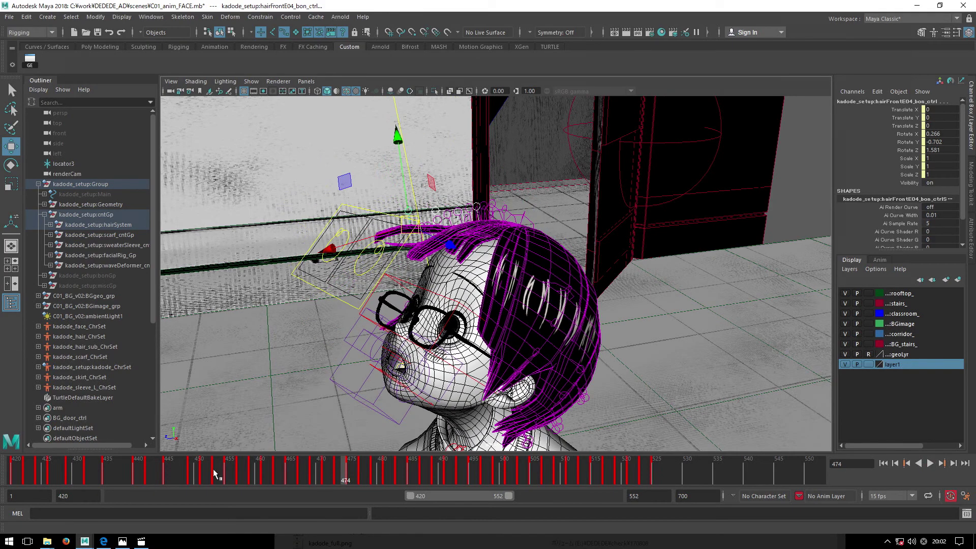
Slide the keys further to frames 454–526 and play the sway through renderCam.
left_click_drag(200, 476, 668, 478, "shift")
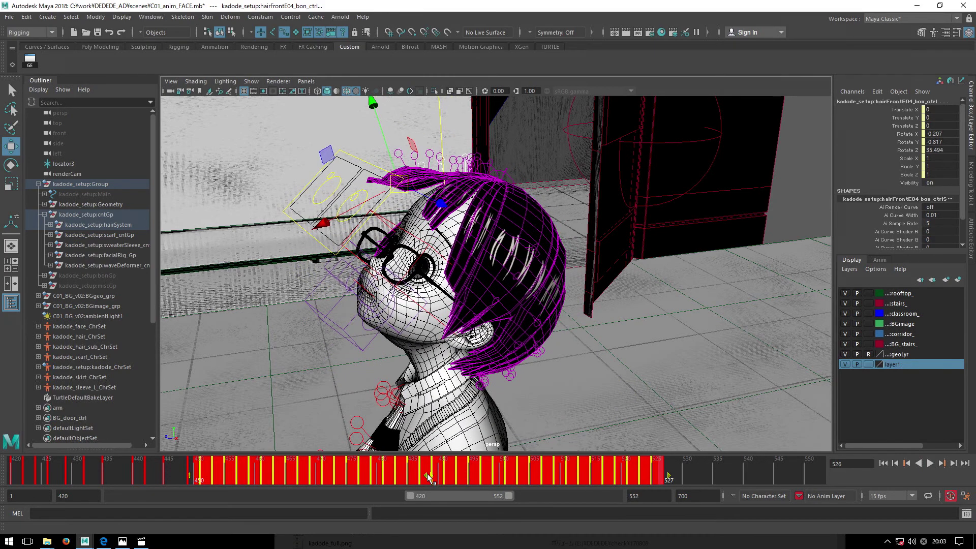
left_click(223, 476)
key("alt+v")
mouse_move(223, 477)
left_mouse_down("shift")
mouse_move(663, 476)
mouse_move(227, 476)
left_mouse_up("shift")
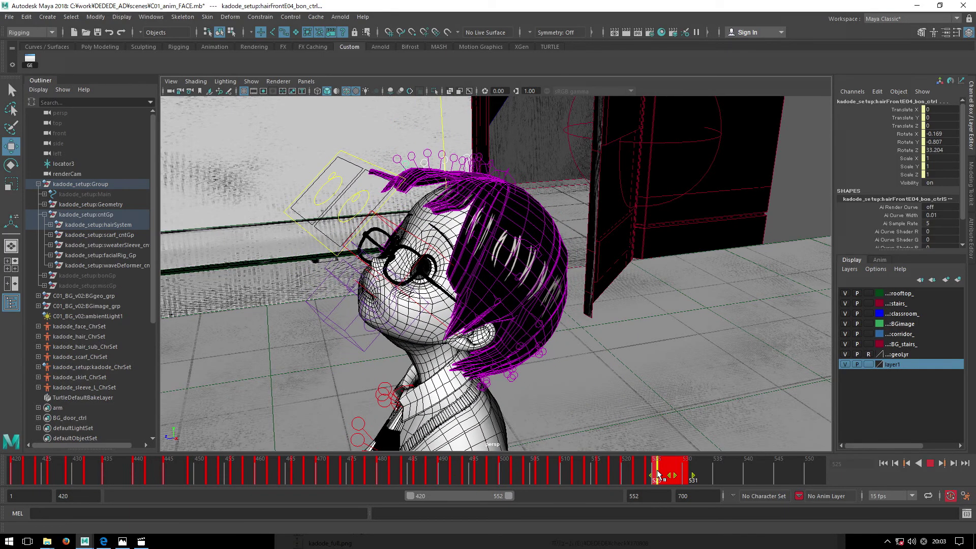
key("alt+v")
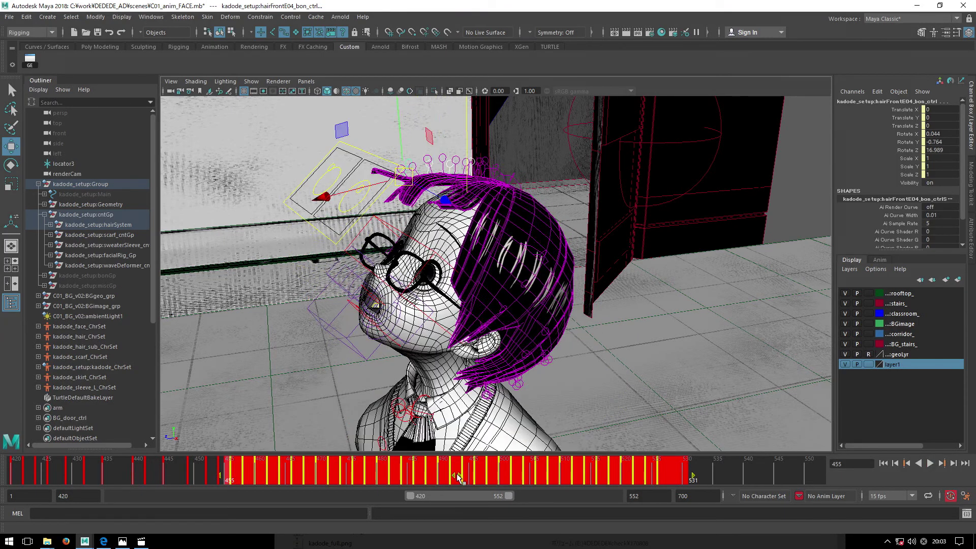
left_click(467, 476)
left_click_drag(61, 477, 102, 476)
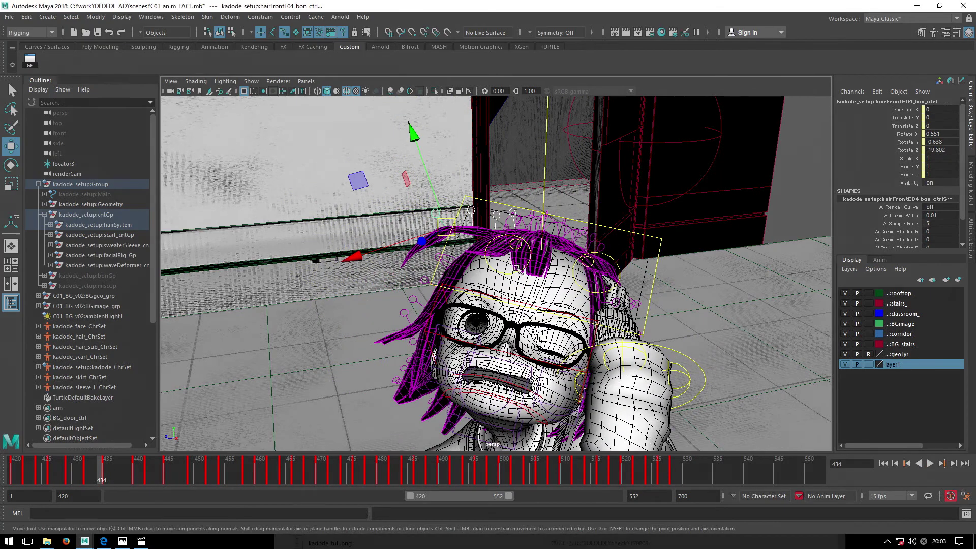
left_click(929, 464)
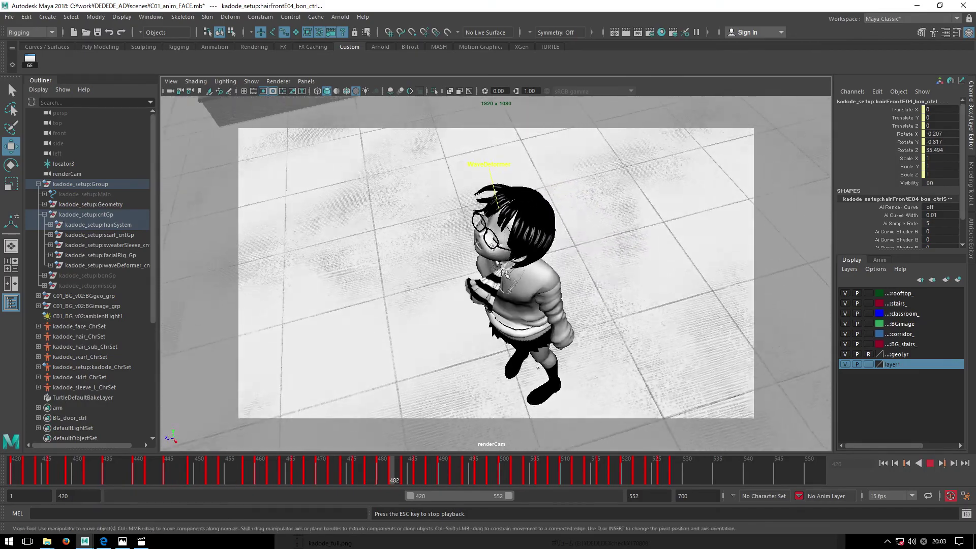
Move hairFrontE04's 461–534 key block to start around frame 469, then check frame 492.
left_click(267, 476, "shift")
left_click_drag(442, 482, 552, 474, "shift")
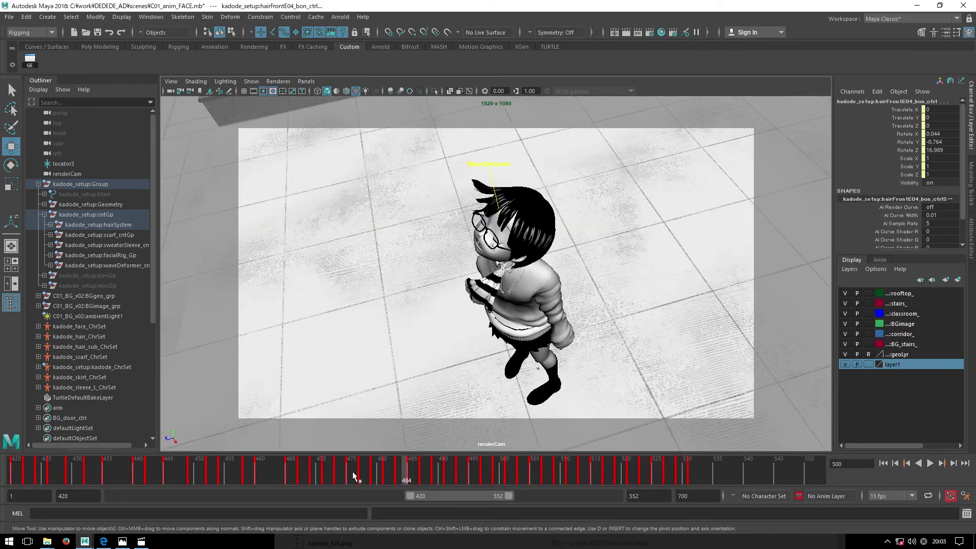
mouse_move(487, 479)
left_mouse_down()
mouse_move(311, 473)
mouse_move(715, 470)
left_mouse_up()
left_click_drag(505, 475, 519, 475)
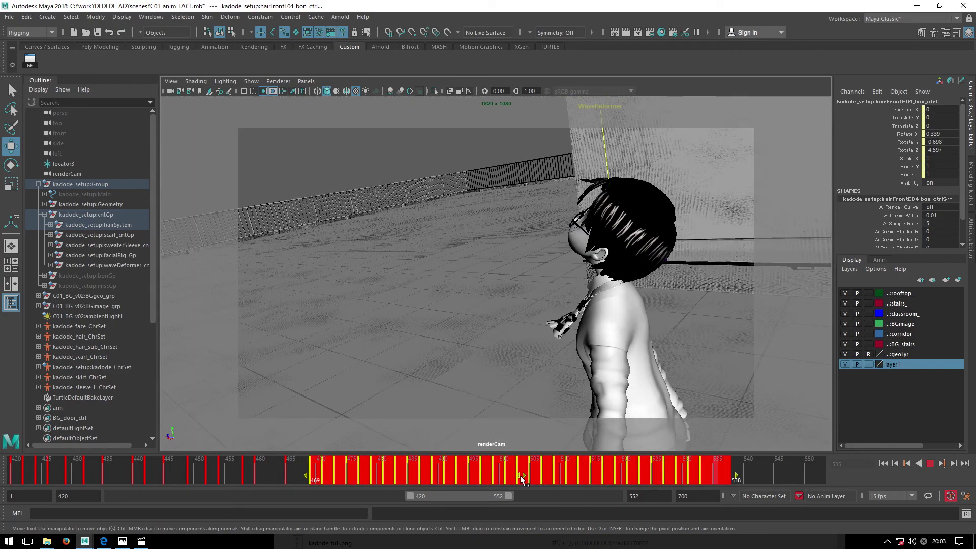
left_click(454, 474)
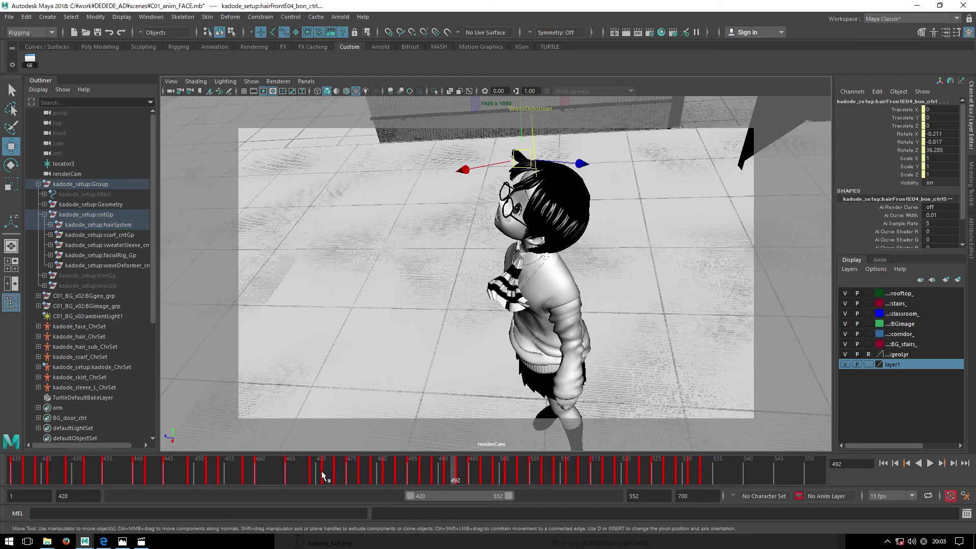
Select the hairFrontE04 keys around frames 472–537, check the pose at frame 512, and preview playback.
left_click_drag(323, 477, 713, 477, "shift")
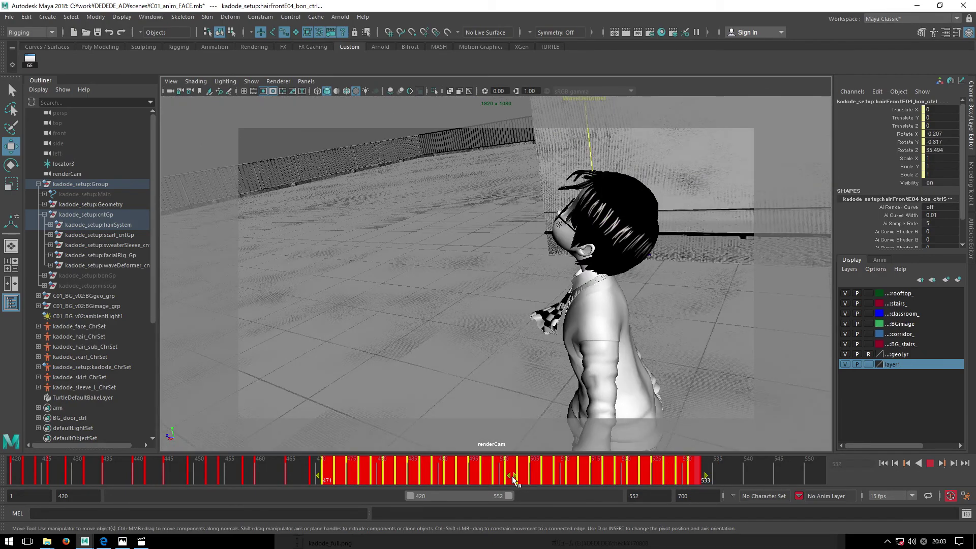
left_click_drag(514, 479, 516, 475)
left_click(575, 477)
mouse_move(698, 476)
left_mouse_down("shift")
mouse_move(350, 478)
mouse_move(359, 480)
left_mouse_up("shift")
key("alt+v")
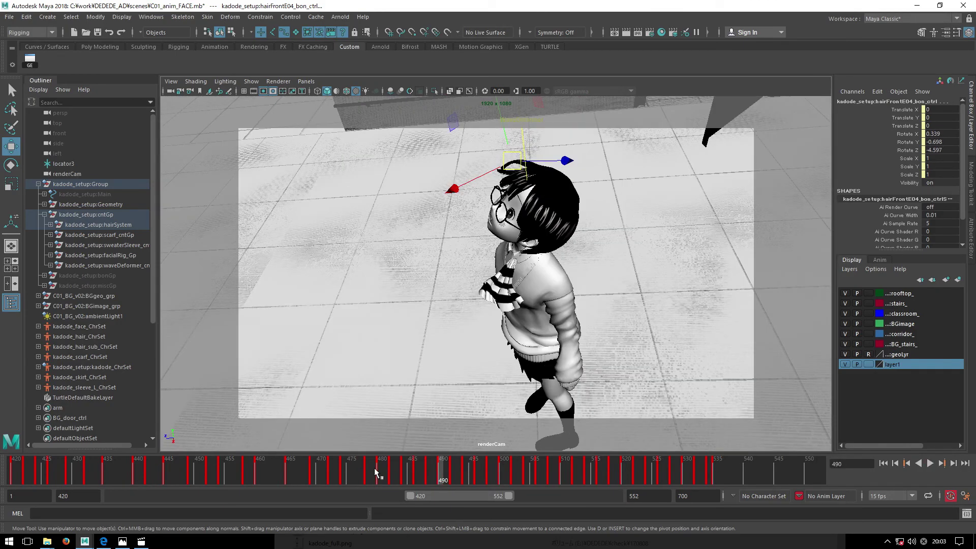
Shift the selected keys later to start near frame 479, then 483, replaying after each shift.
left_click_drag(374, 477, 731, 478, "shift")
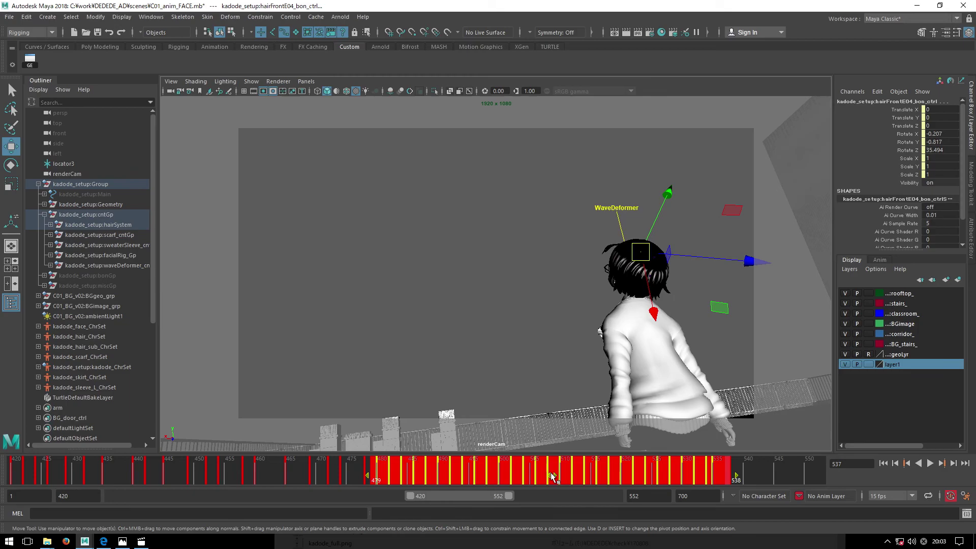
key("alt+v")
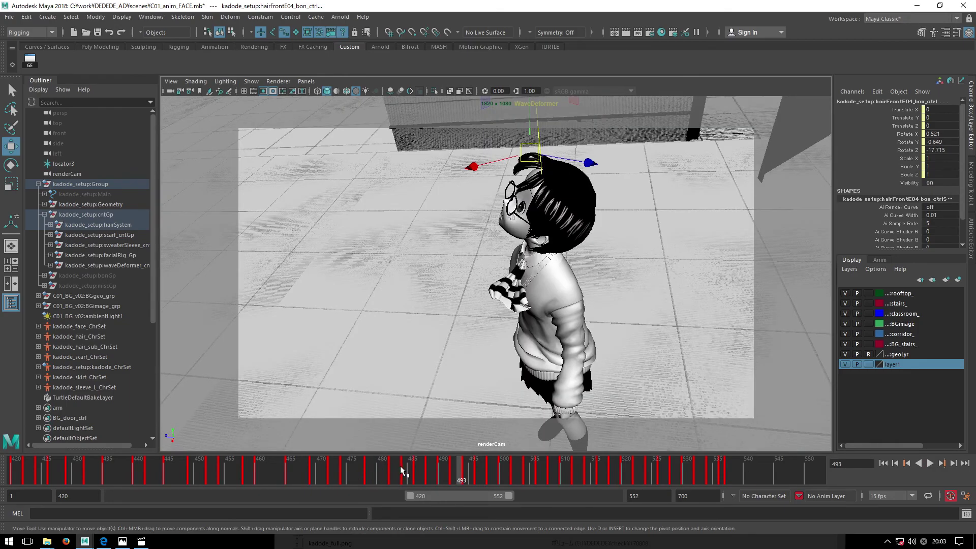
left_click_drag(401, 466, 726, 472, "shift")
key("alt+v")
left_click(441, 470)
Select keys 490–544 and offset them to start at frame 492, then 494, replaying each time.
left_click_drag(437, 476, 770, 476, "shift")
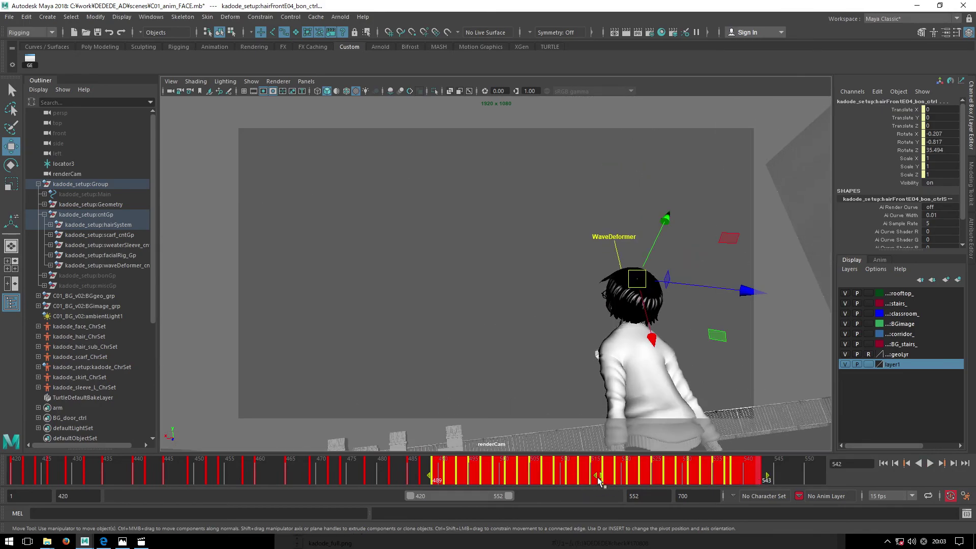
key("alt+v")
left_click_drag(450, 476, 539, 476, "shift")
key("alt+v")
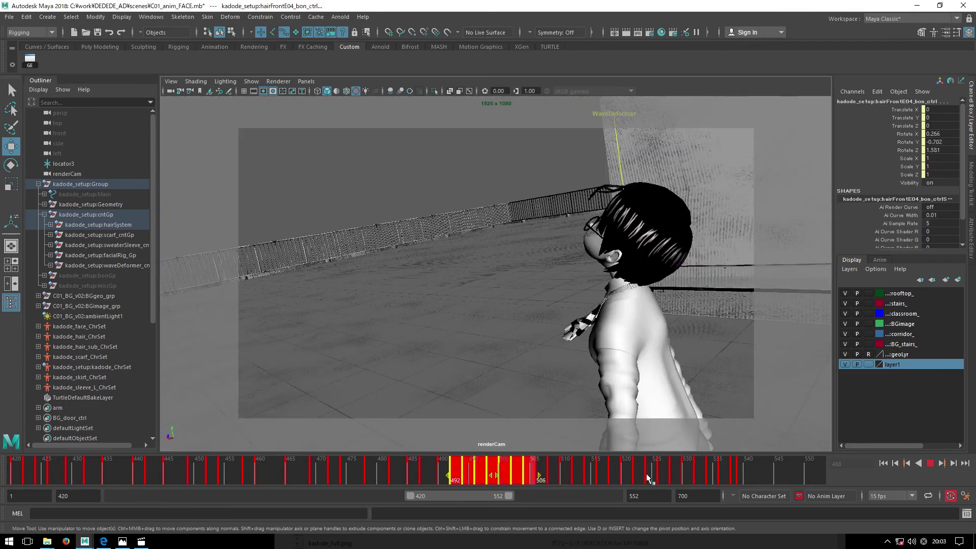
left_click_drag(462, 476, 771, 476, "shift")
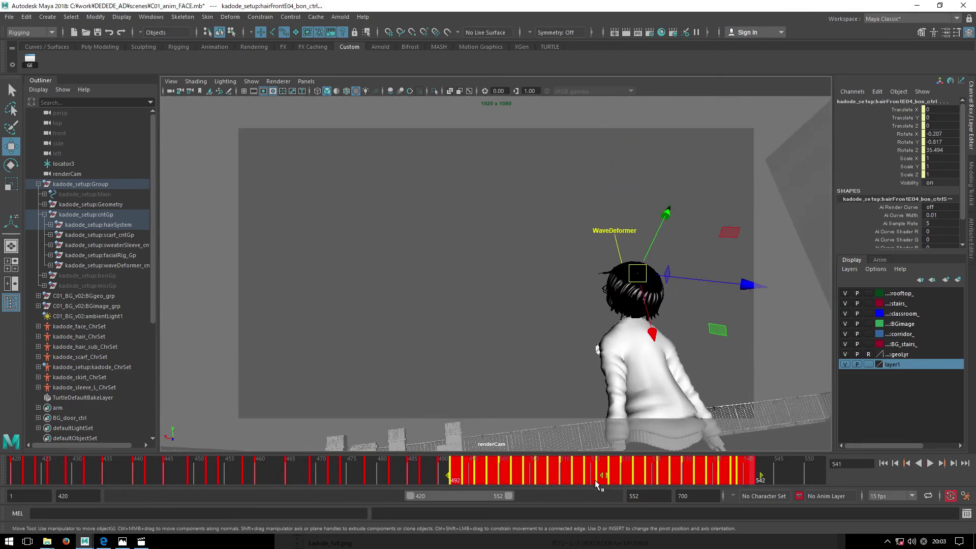
key("alt+v")
Rewind to frame 420, select keys 424–548, and play the loop through.
left_click(398, 476)
key("alt+shift+v")
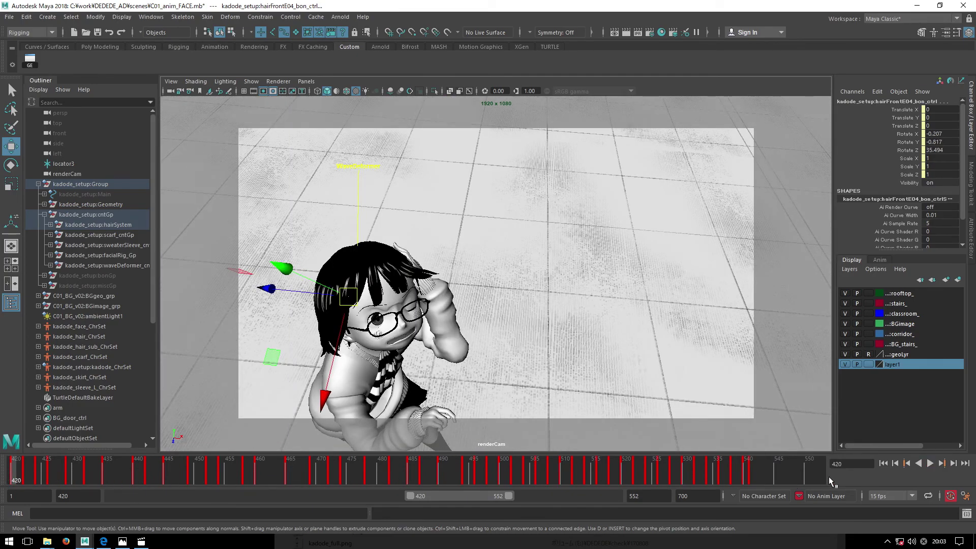
left_click_drag(46, 476, 795, 476, "shift")
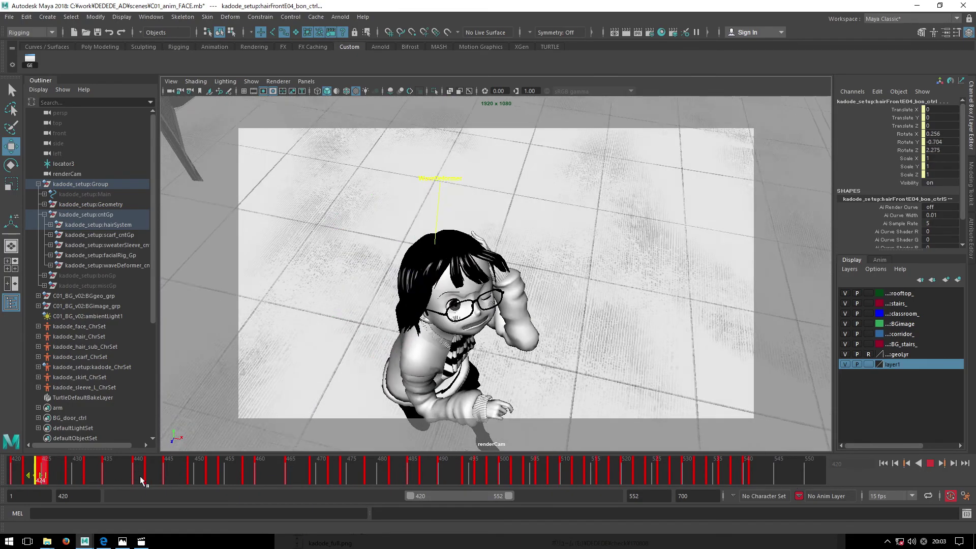
key("alt+v")
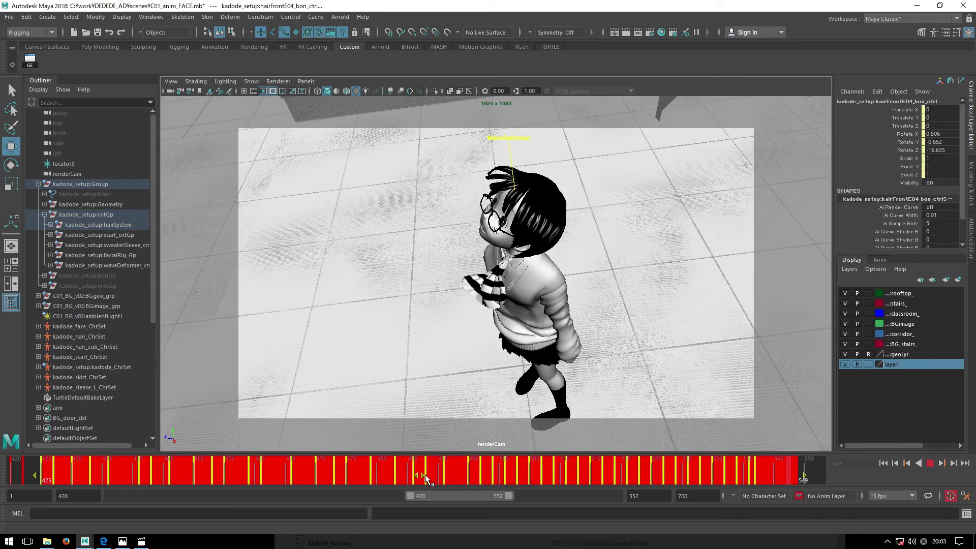
left_click(385, 474)
key("alt+shift+v")
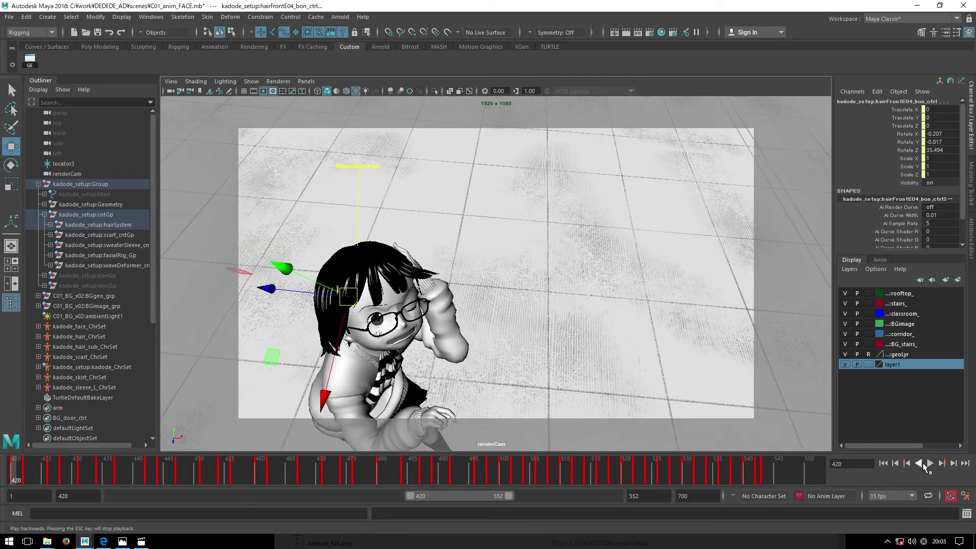
Select keys 420–545 and replay the sway loop from frame 420 in renderCam.
left_click_drag(38, 473, 769, 473, "shift")
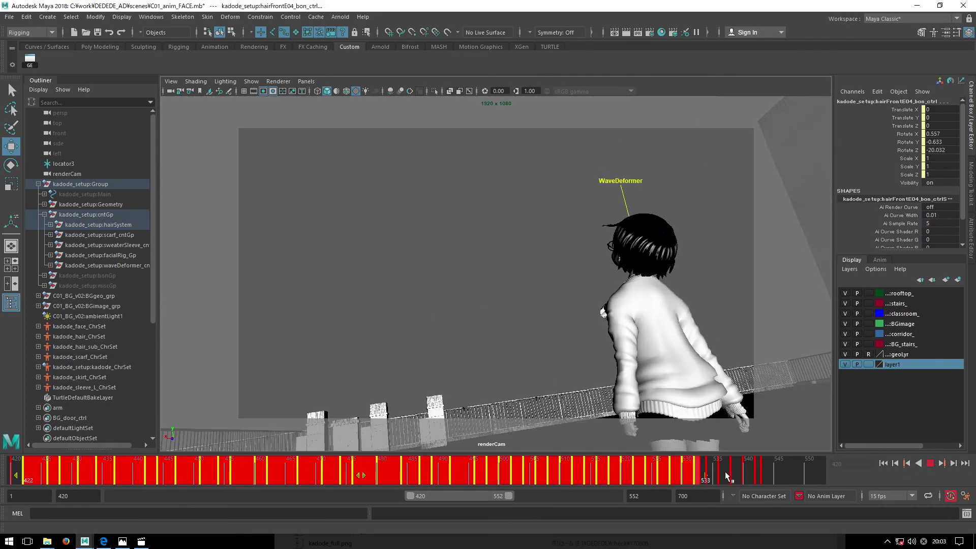
key("alt+v")
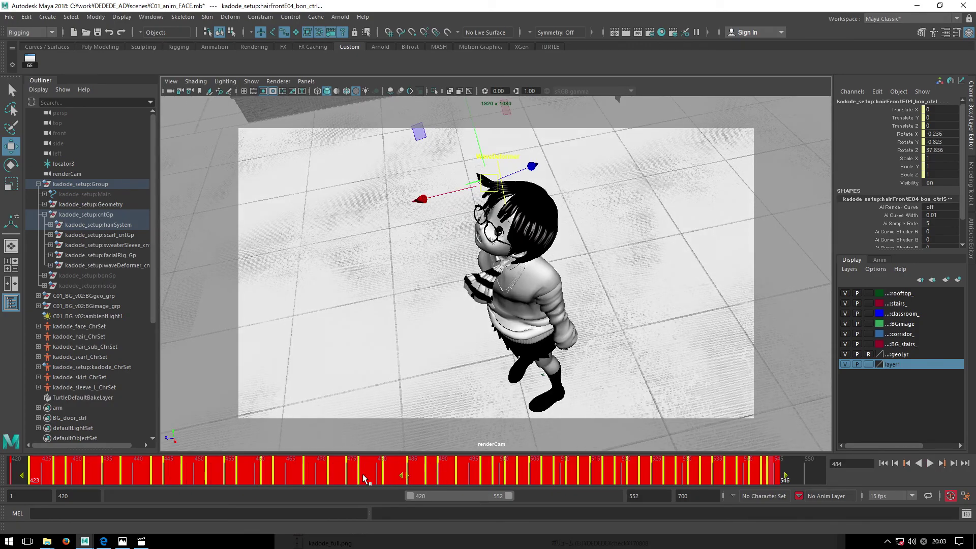
key("alt+shift+v")
left_click(929, 463)
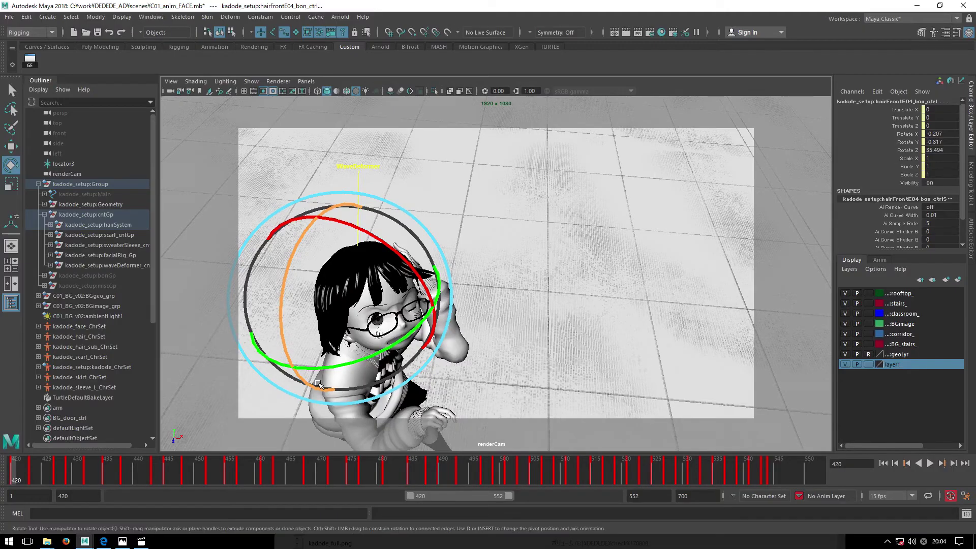
Step through the keys to frame 438 and tumble a close perspective view of the head.
key("period")
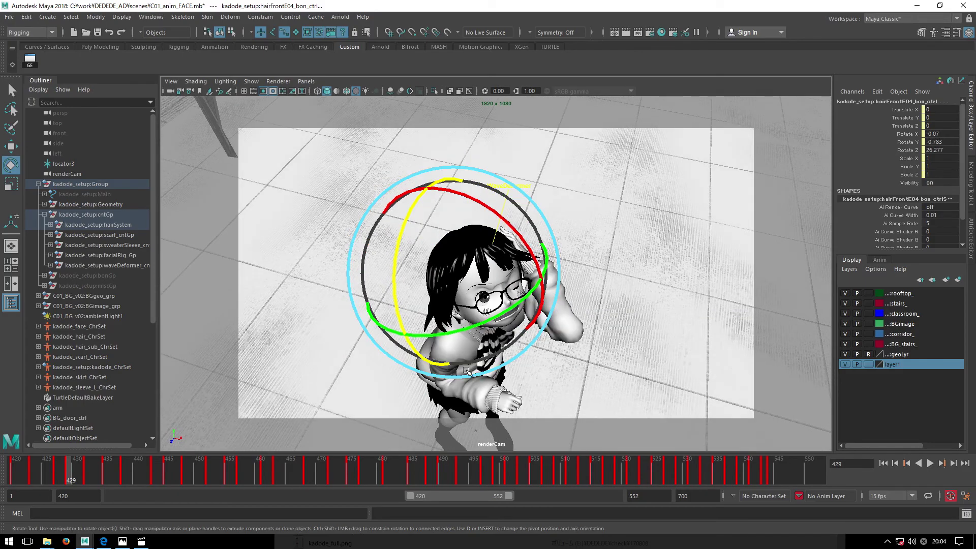
key("period")
key("period")
key("period")
key("space")
key("space")
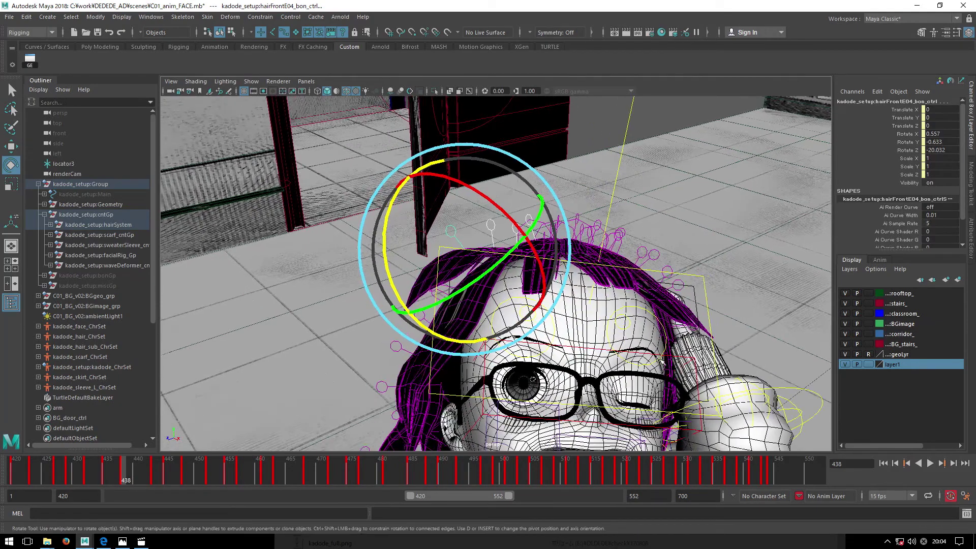
left_click(618, 284)
left_click_drag(619, 283, 569, 287, "alt")
Select hairFrontE01_bon_ctrl with the Move tool and return to the renderCam view.
left_click(538, 278)
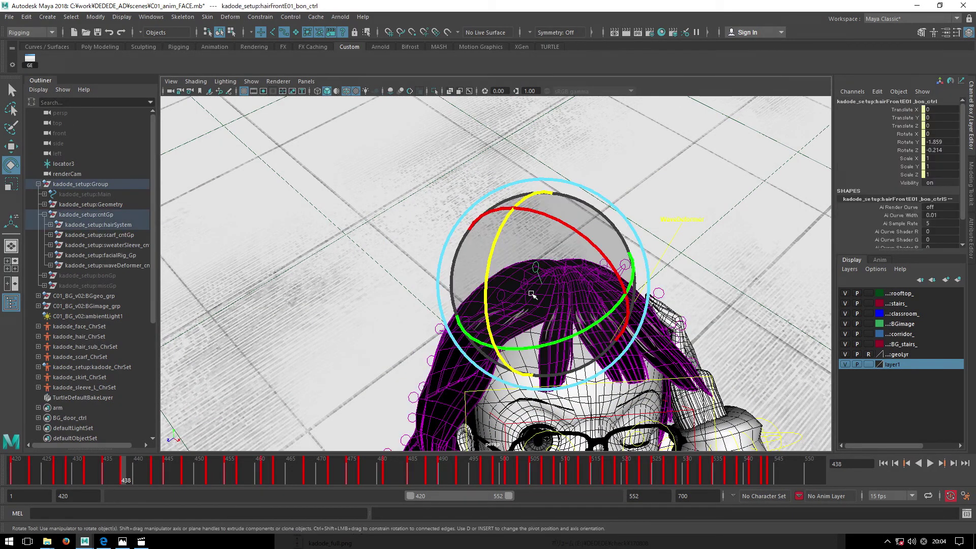
key("w")
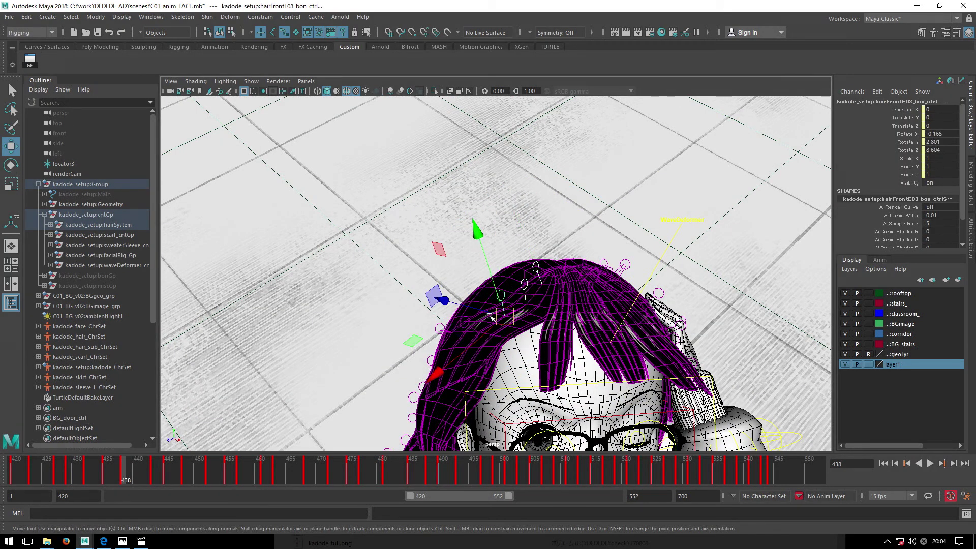
key("space")
key("space")
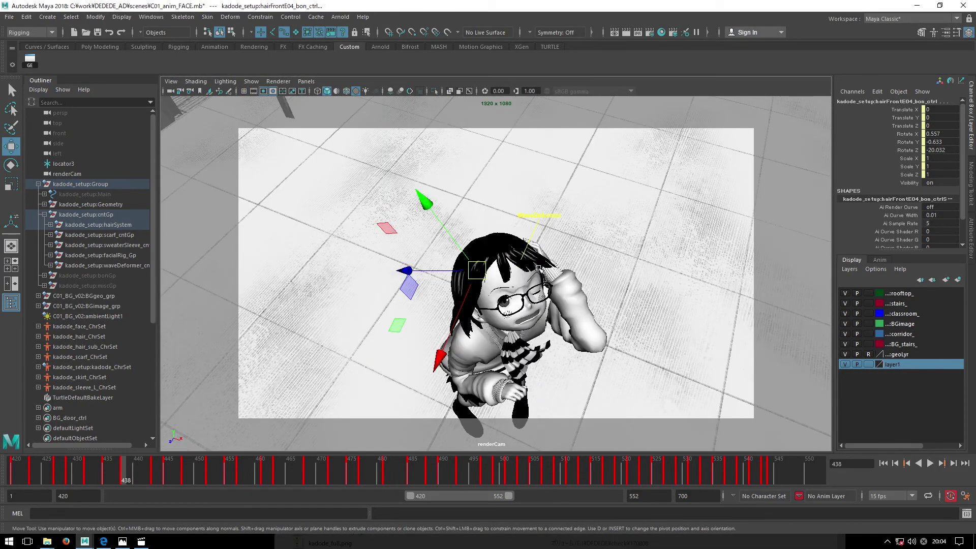
With the Rotate tool, adjust the hair control's sway rotation at frames 438 and 435.
key("e")
key("alt+comma")
key("alt+comma")
key("alt+comma")
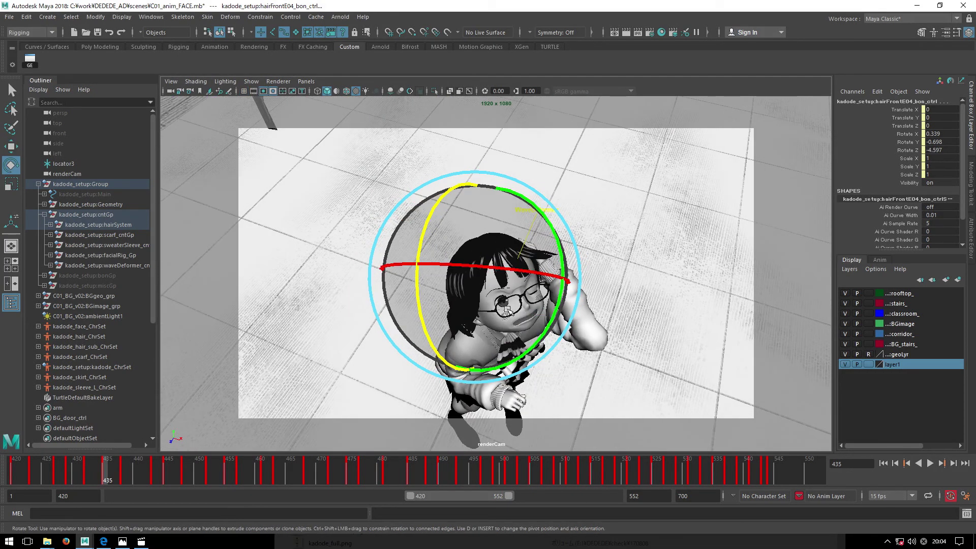
key("alt+period")
key("alt+period")
key("alt+period")
mouse_move(529, 355)
left_mouse_down()
mouse_move(544, 365)
mouse_move(491, 296)
left_mouse_up()
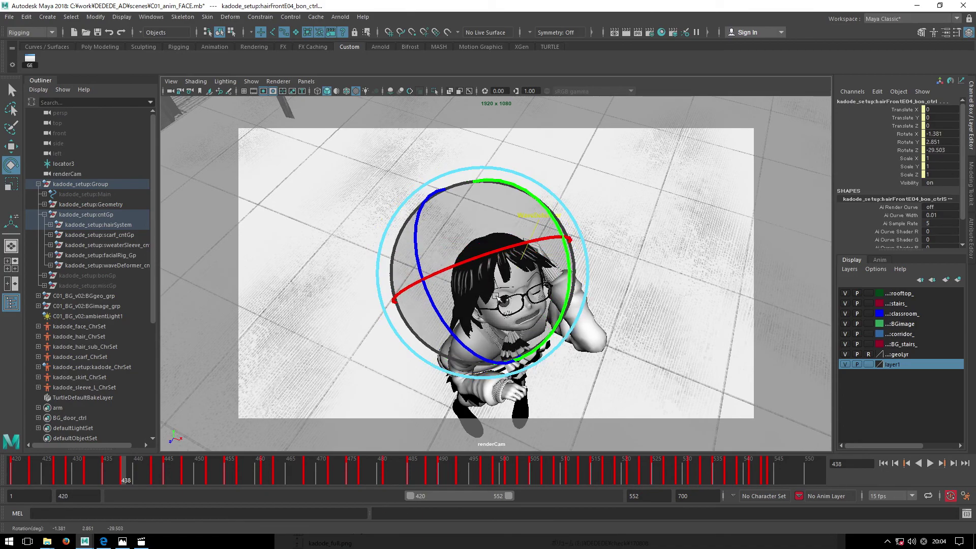
key("alt+comma")
key("alt+comma")
key("alt+comma")
left_click_drag(511, 324, 461, 224)
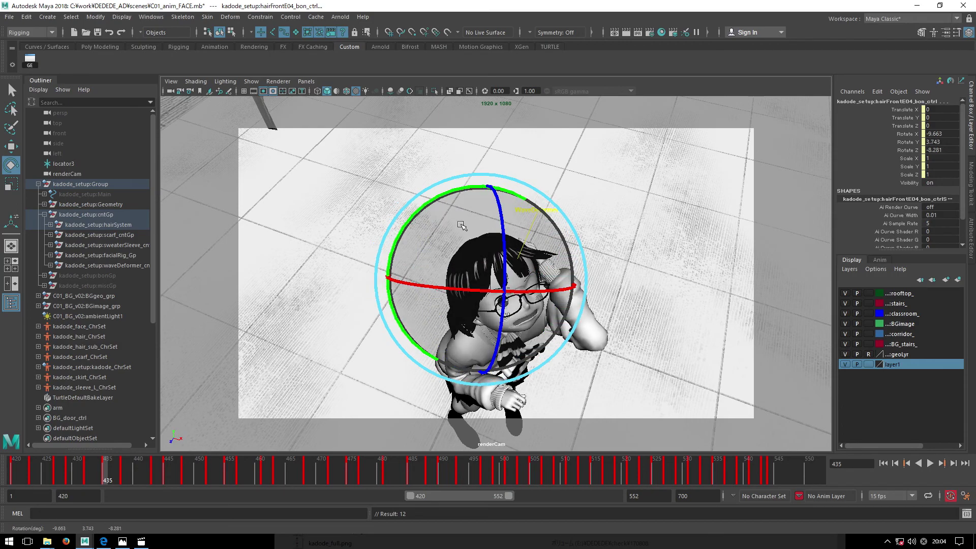
Rotate a new sway pose at frame 443 and set rotation keys at frames 445 and 448.
key("period")
key("period")
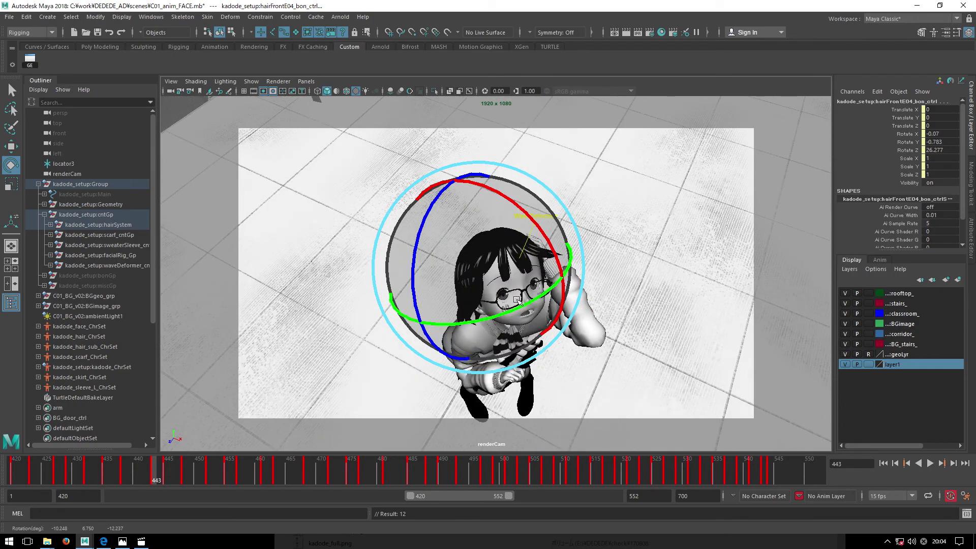
left_click_drag(533, 312, 518, 299)
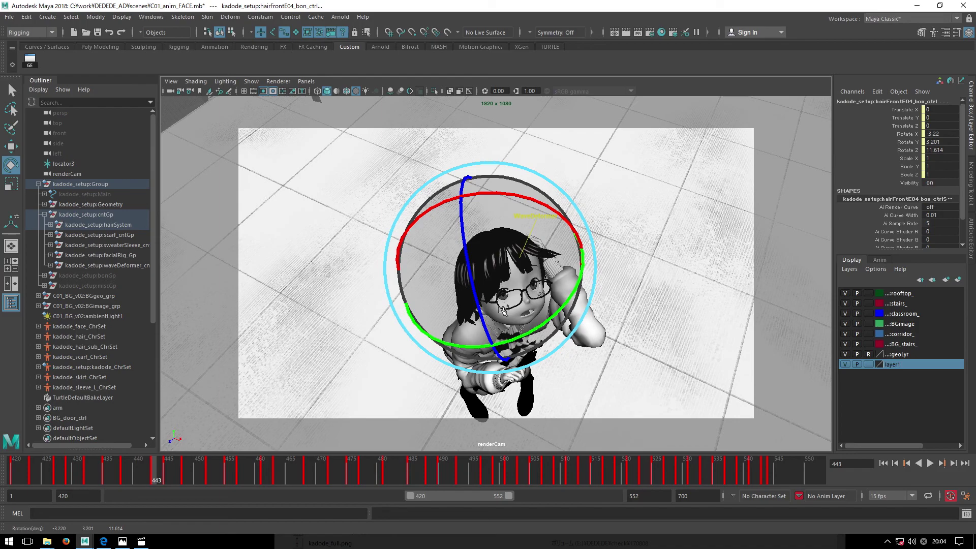
key("period")
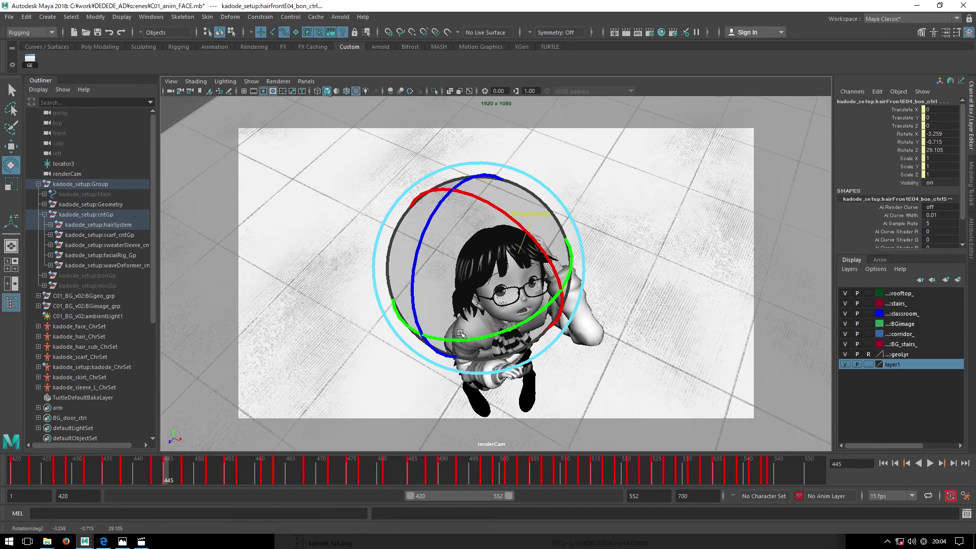
key("s")
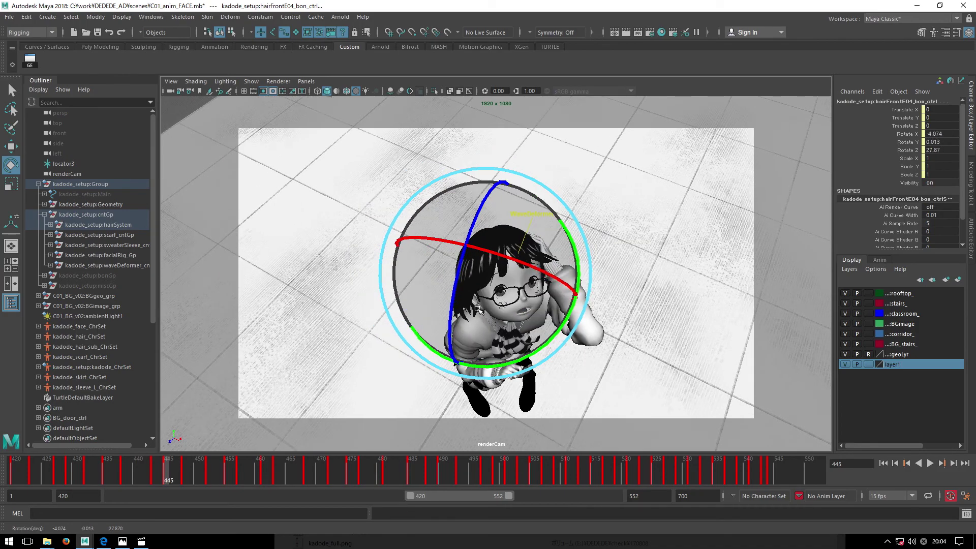
key("s")
key("period")
key("s")
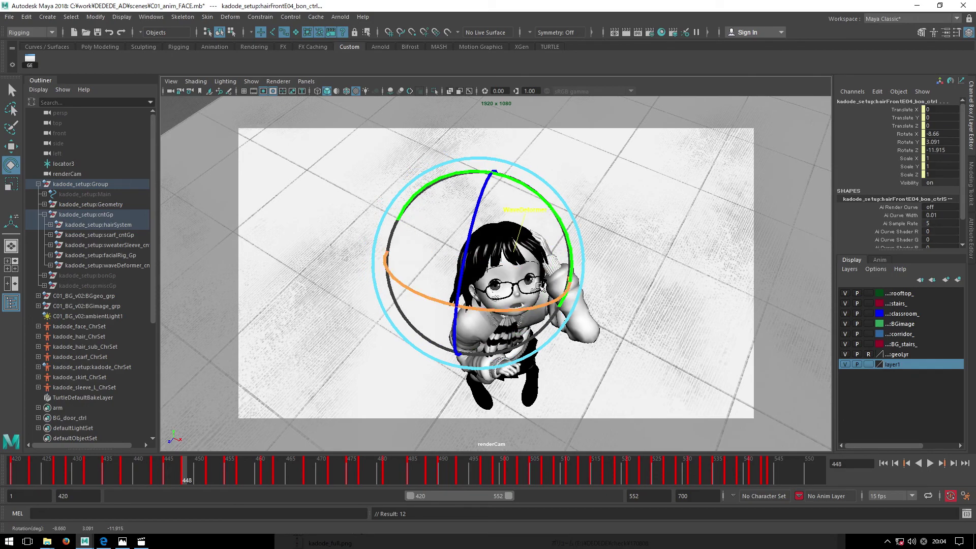
Tilt and re-key the rotation at frame 448, then rotate the control further at frame 452.
left_click_drag(521, 213, 514, 253)
key("s")
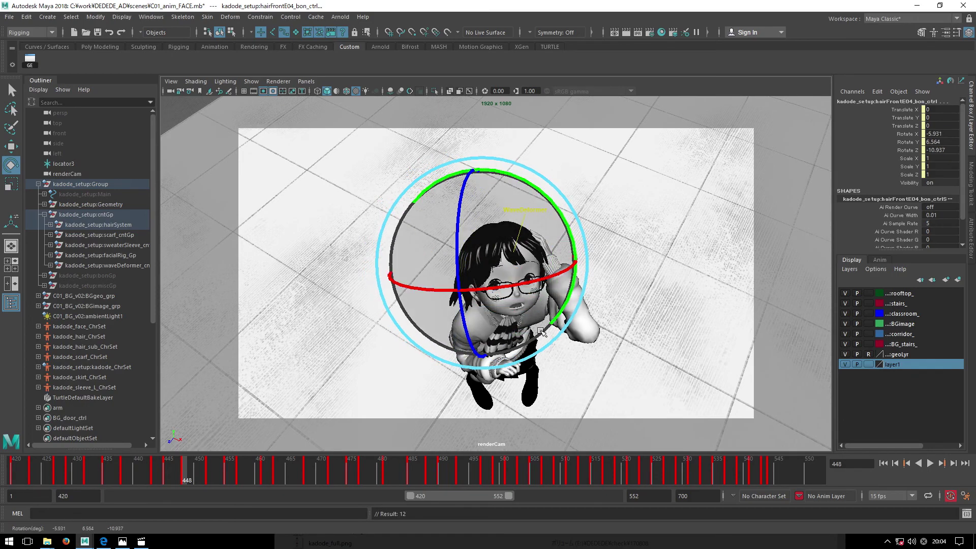
key("s")
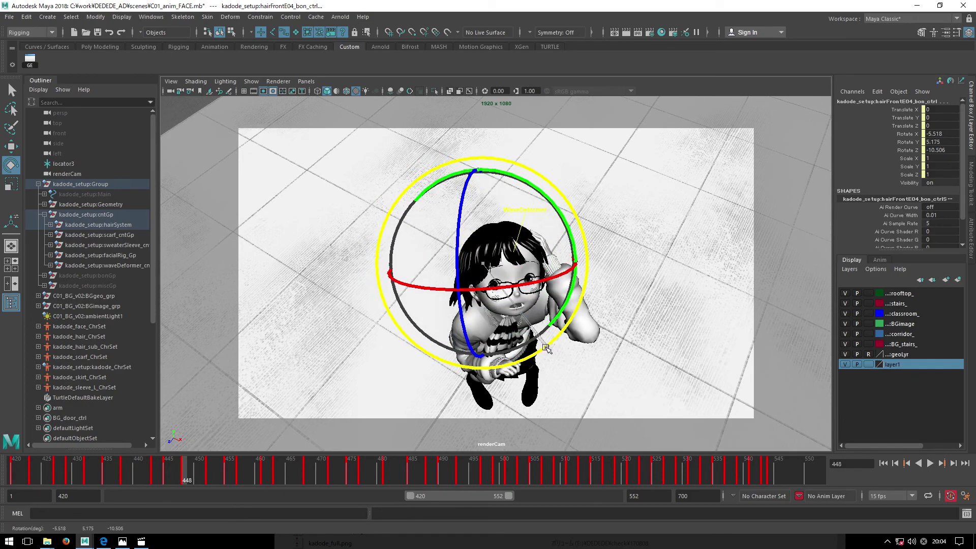
key("period")
key("s")
mouse_move(403, 315)
left_mouse_down()
mouse_move(411, 339)
mouse_move(422, 310)
left_mouse_up()
Key and undo rotations, swing the control at frame 455, and discard the tweak near frame 461.
key("s")
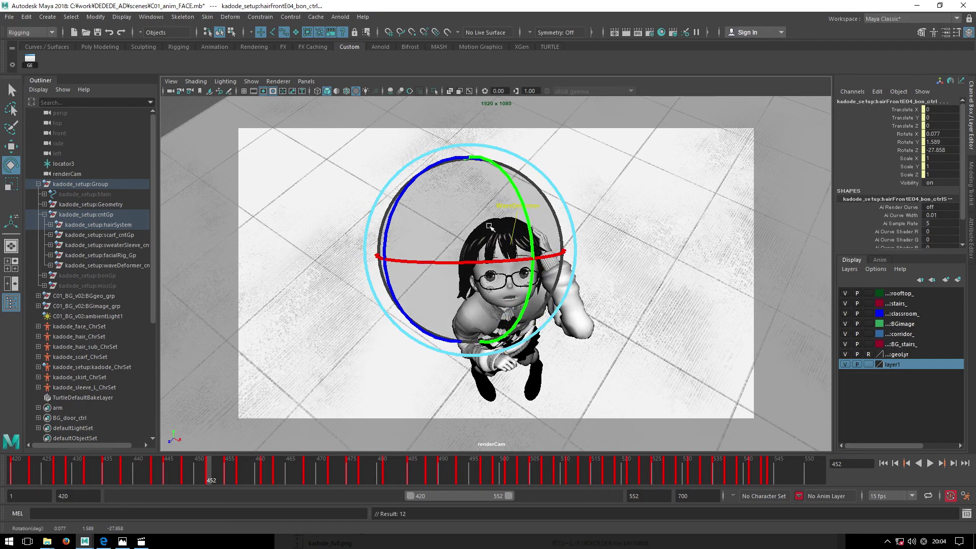
key("ctrl+z")
key("w")
key("e")
key("period")
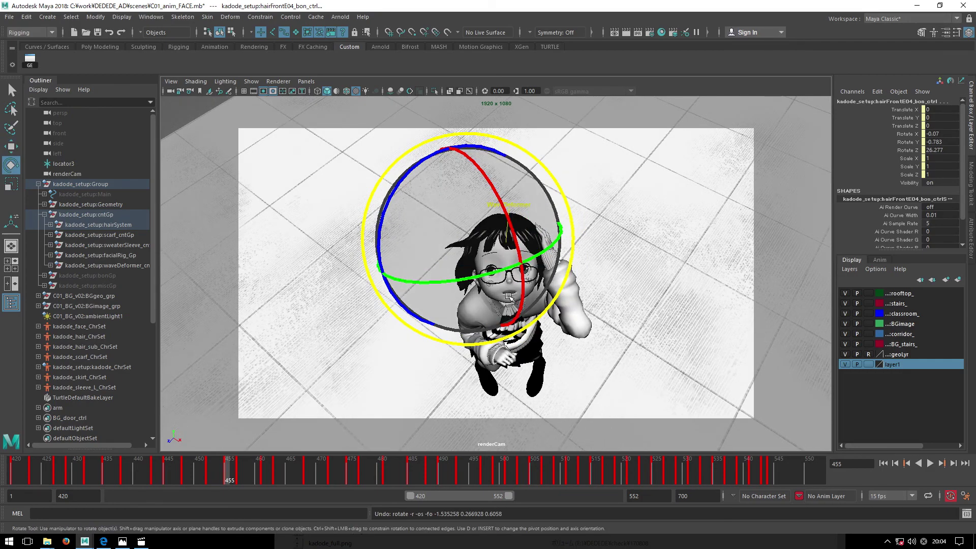
left_click_drag(407, 305, 420, 322)
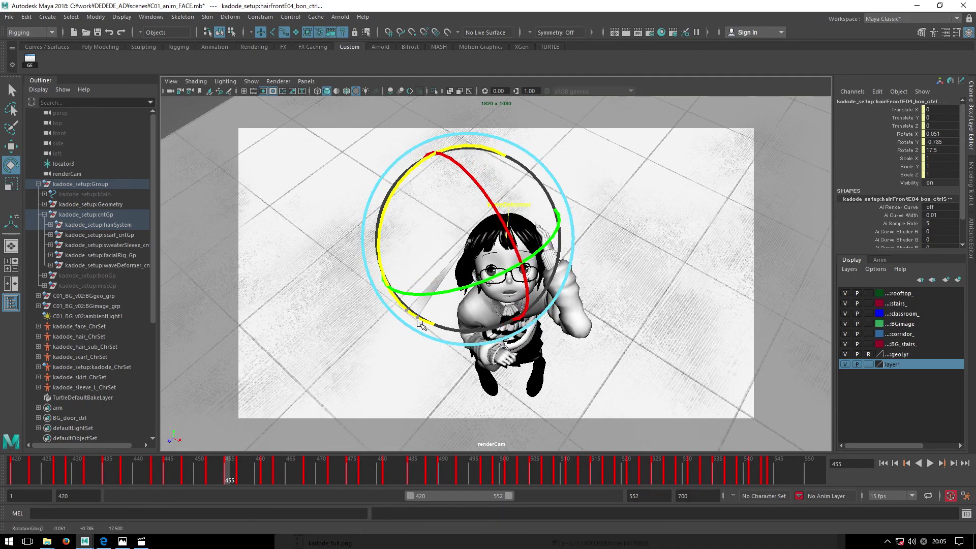
key("period")
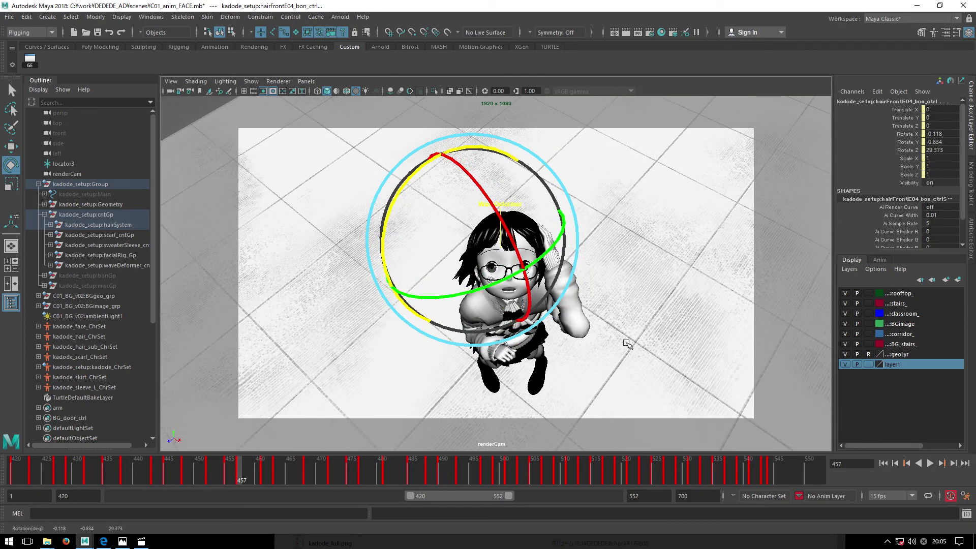
key("period")
key("period")
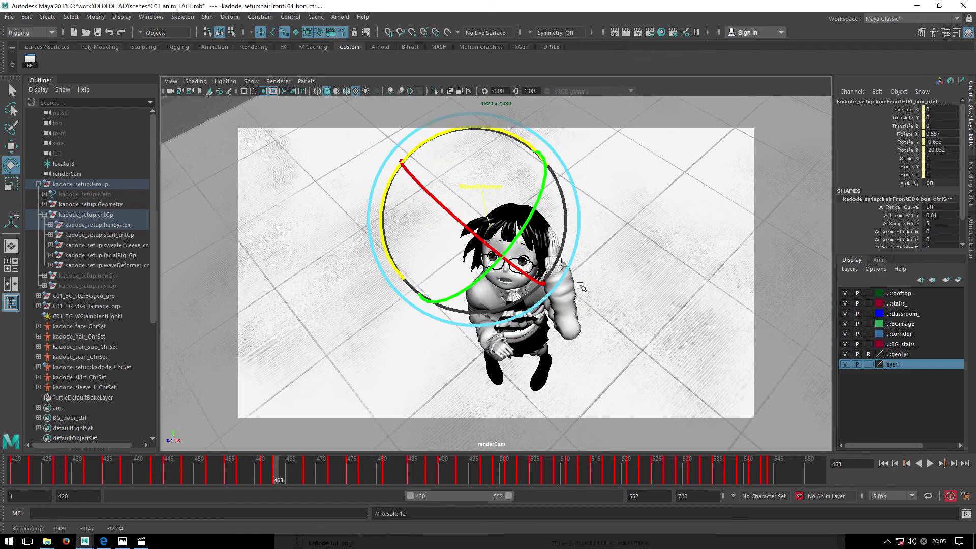
key("ctrl+z")
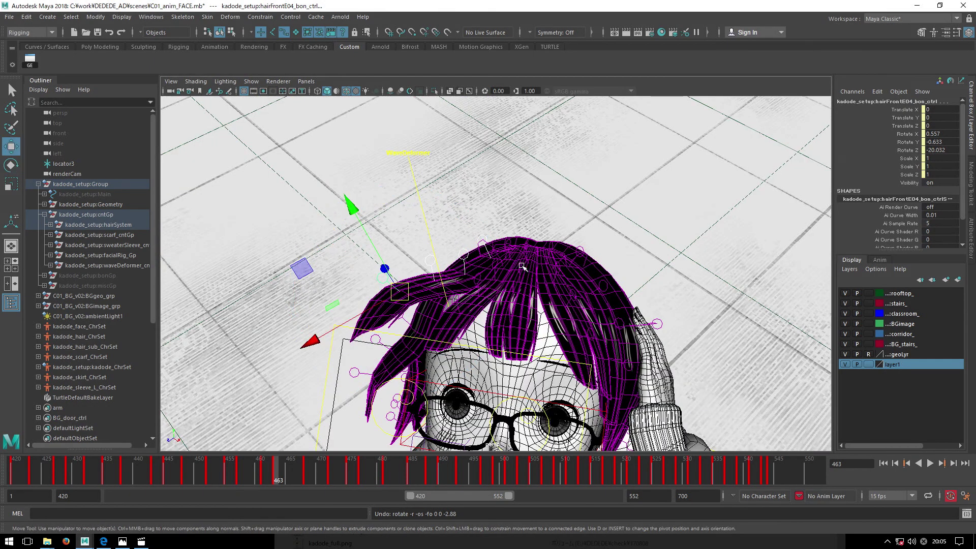
Inspect the hair up close, then rotate and key a new pose at frame 463 in renderCam.
key("w")
left_click_drag(524, 264, 547, 229, "alt")
key("bracketleft")
key("e")
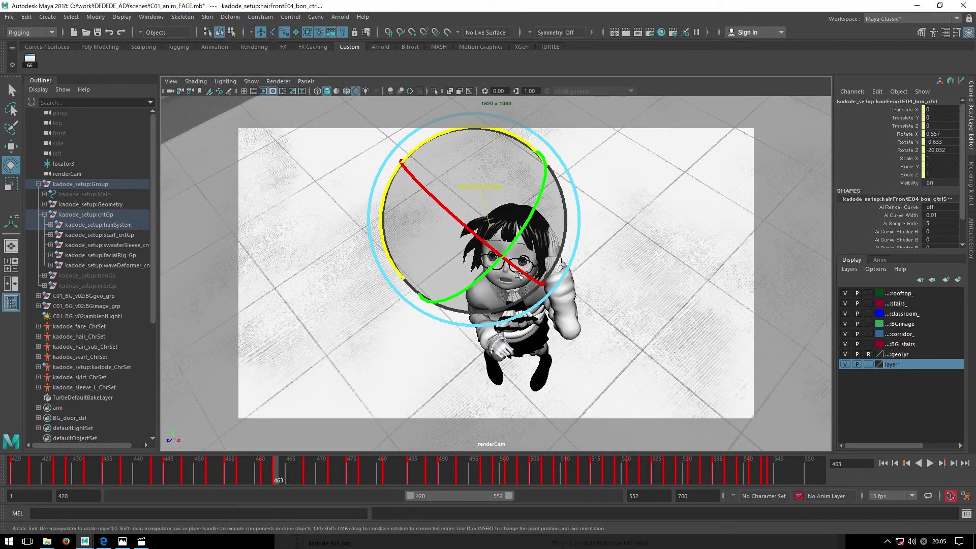
left_click_drag(584, 189, 573, 168)
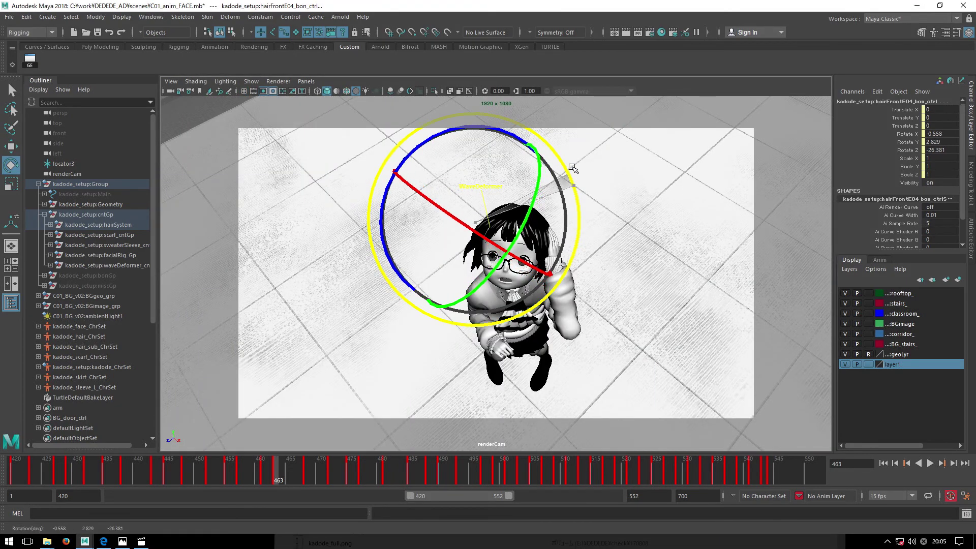
key("s")
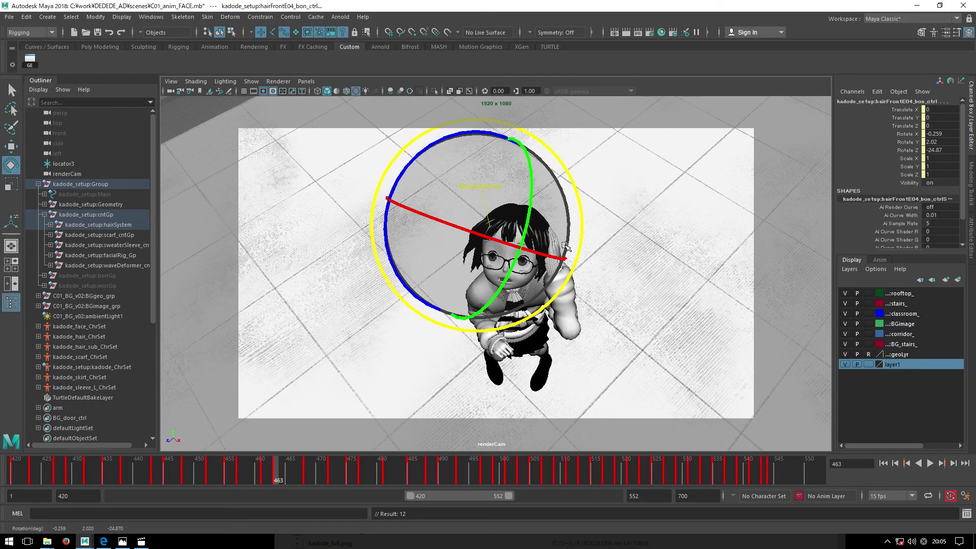
Reduce the hair control's Z rotation at frame 468 to 16.348 and key it.
key("period")
mouse_move(579, 187)
left_mouse_down()
mouse_move(558, 159)
mouse_move(555, 174)
left_mouse_up()
key("s")
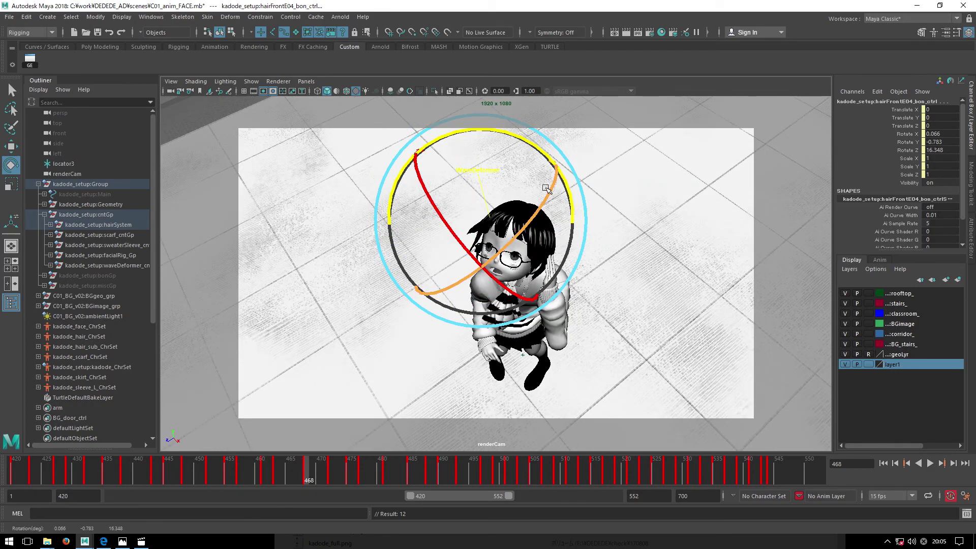
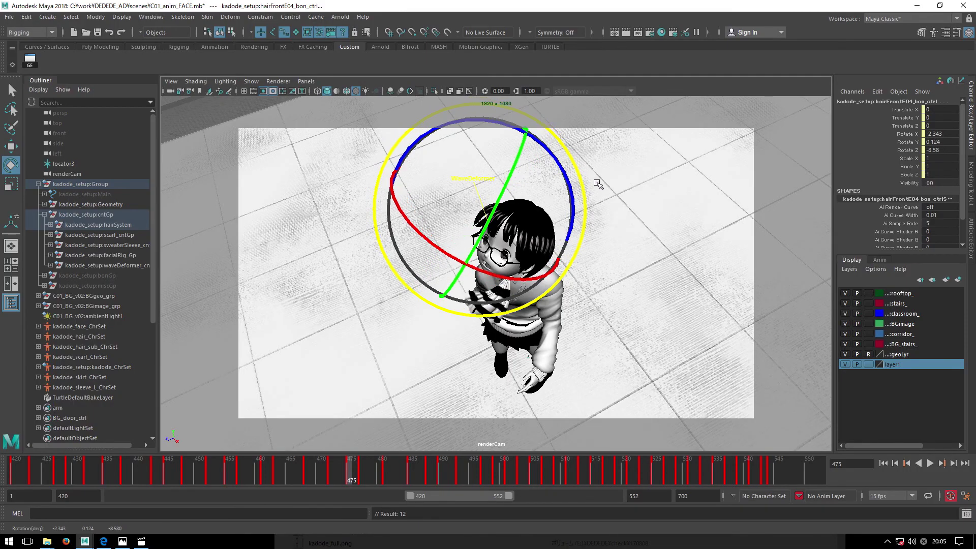
Jump to the next keyed frame, 477, to review the front-hair pose.
key("period")
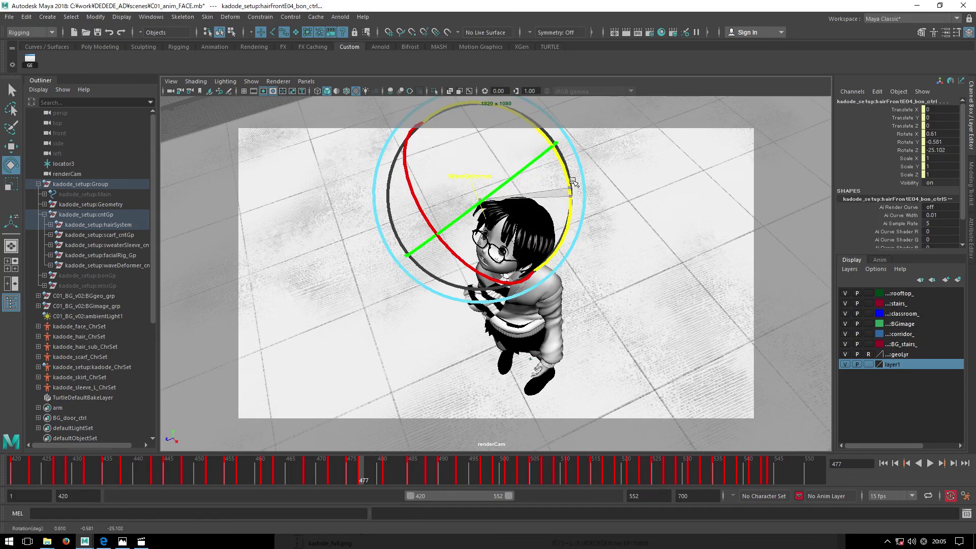
Undo the key jump and rotate the hairFrontE02 control to tilt the front hair.
key("ctrl+z")
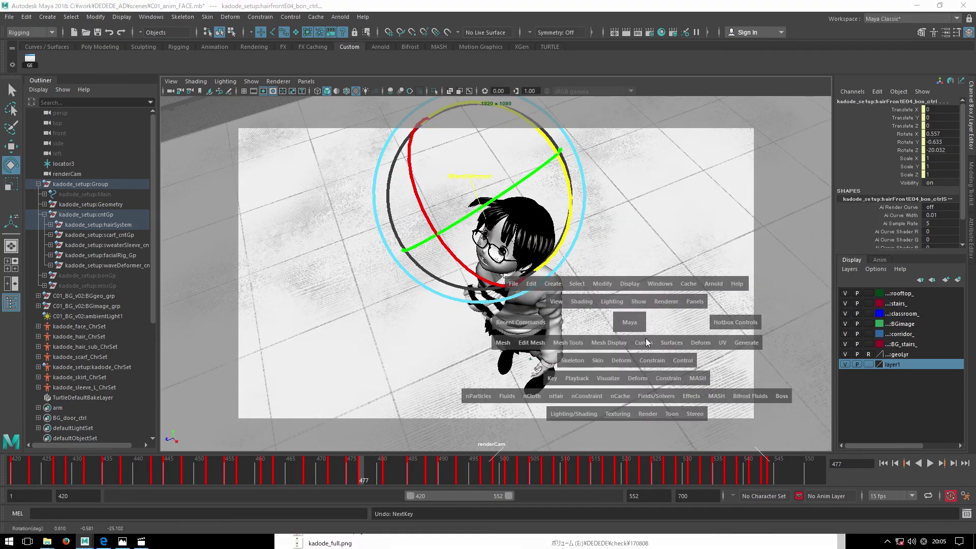
left_click(612, 313)
key("w")
left_click(486, 250)
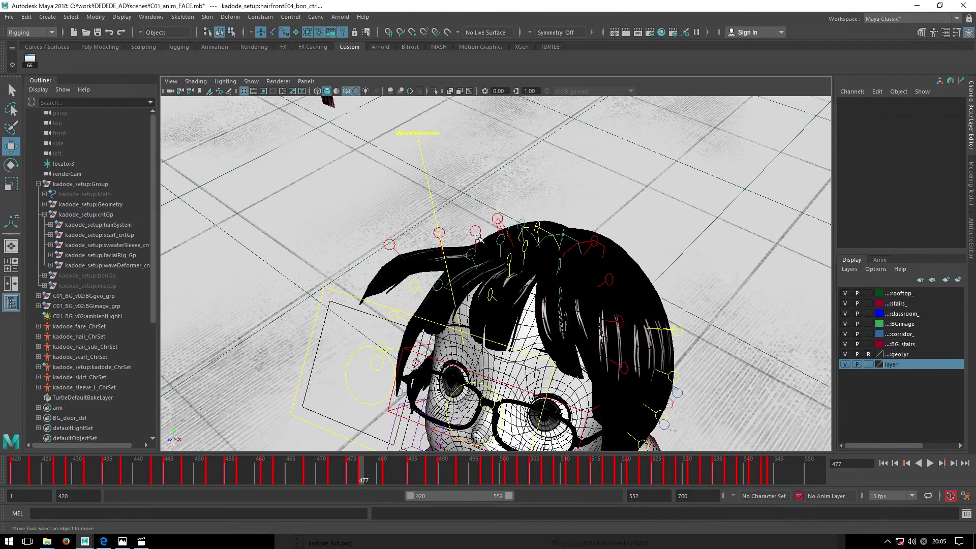
left_click(476, 231)
key("e")
middle_click_drag(648, 252, 647, 218)
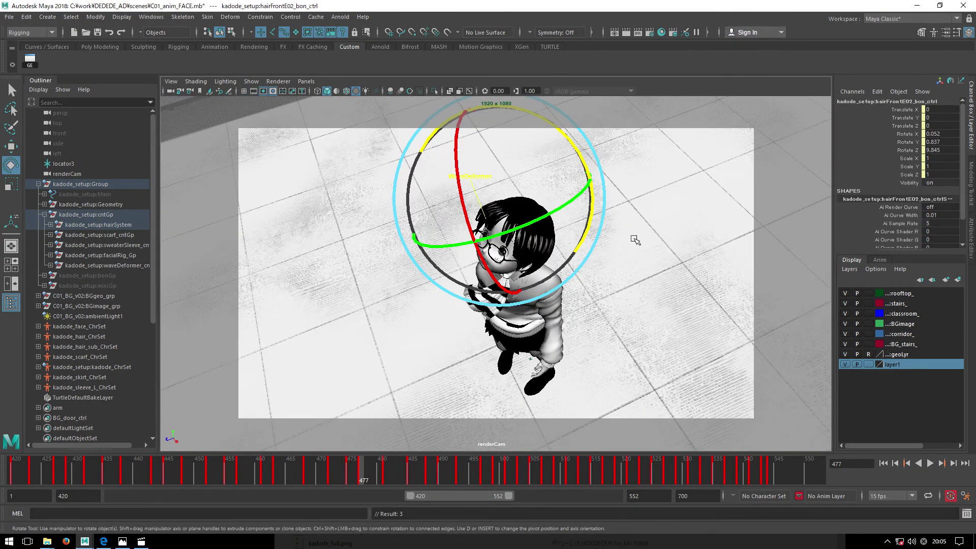
Rotate the hairFrontE04 control to tilt its strand of front hair.
key("space")
key("space")
key("w")
mouse_move(478, 256)
left_mouse_down("alt")
mouse_move(495, 279)
mouse_move(478, 291)
mouse_move(491, 308)
mouse_move(521, 271)
left_mouse_up("alt")
key("space")
key("space")
key("e")
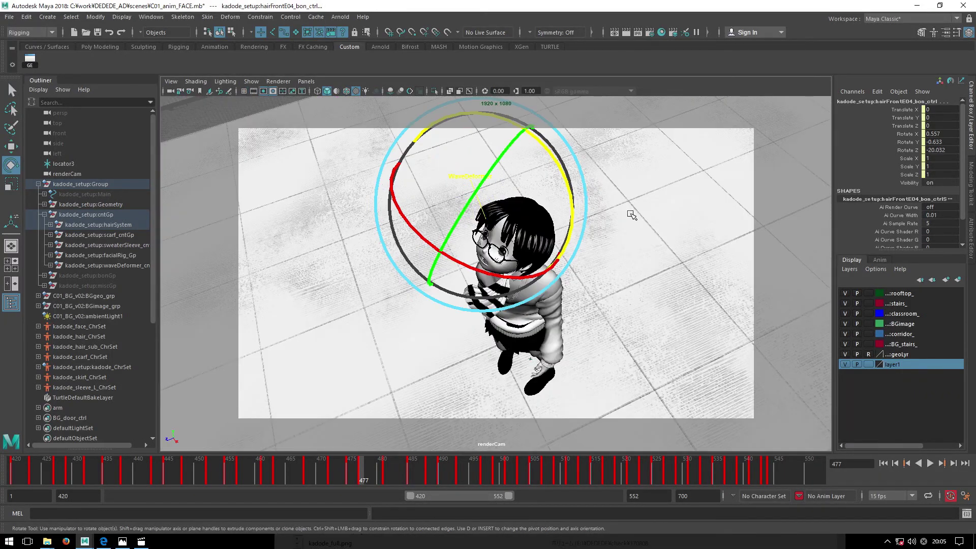
left_click_drag(593, 211, 591, 191)
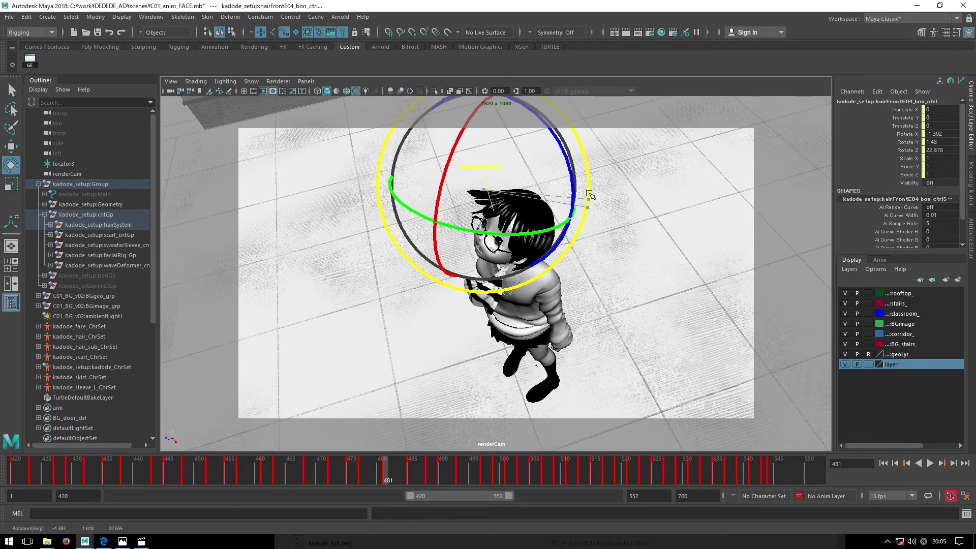
Step through the hair keys at frames 485, 488, 497 and 501.
key("period")
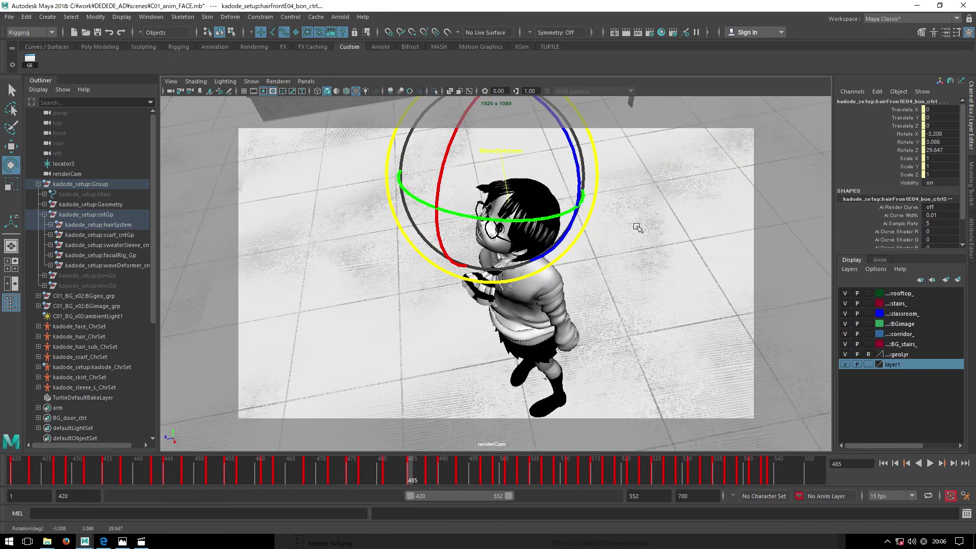
key("period")
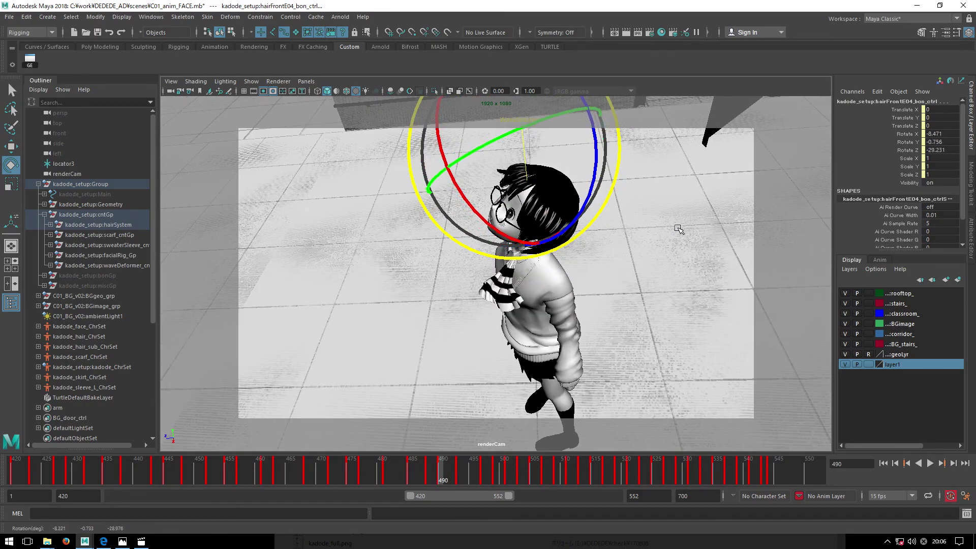
key("period")
key("period")
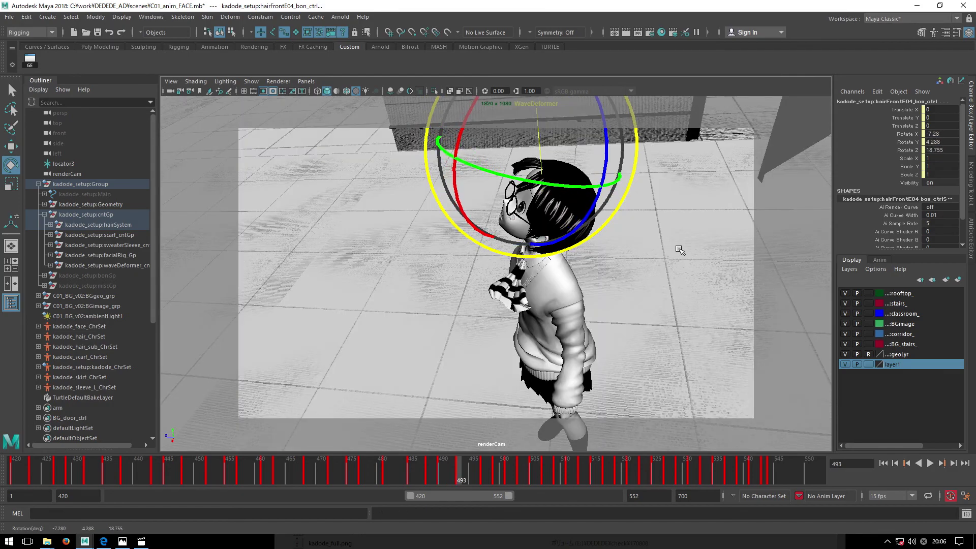
key("period")
key("period")
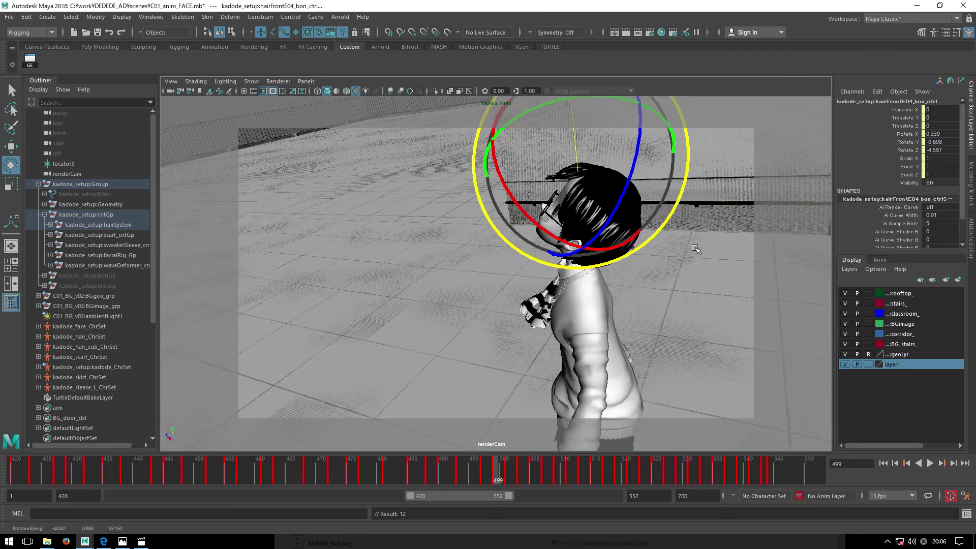
key("period")
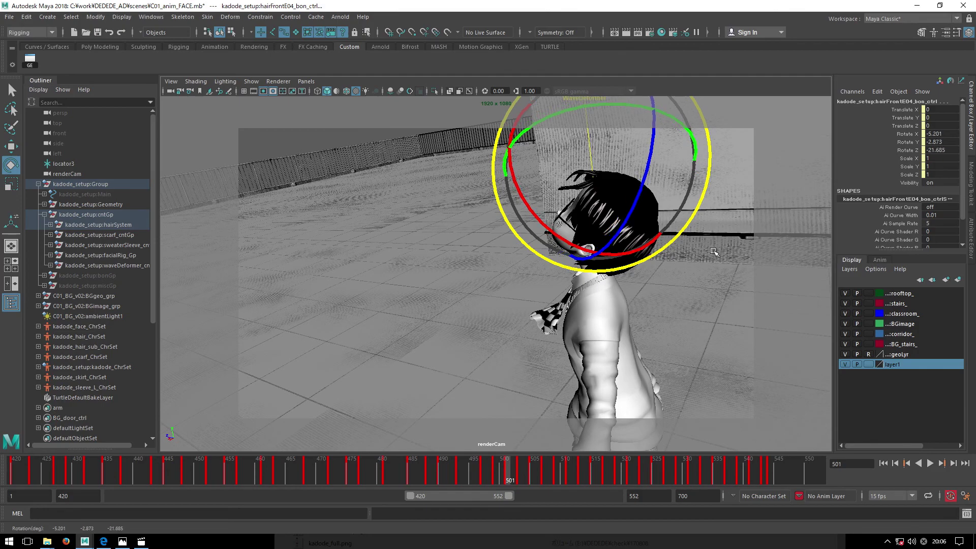
Advance through keys 503 and 505 up to frame 515, then play from frame 420.
key("e")
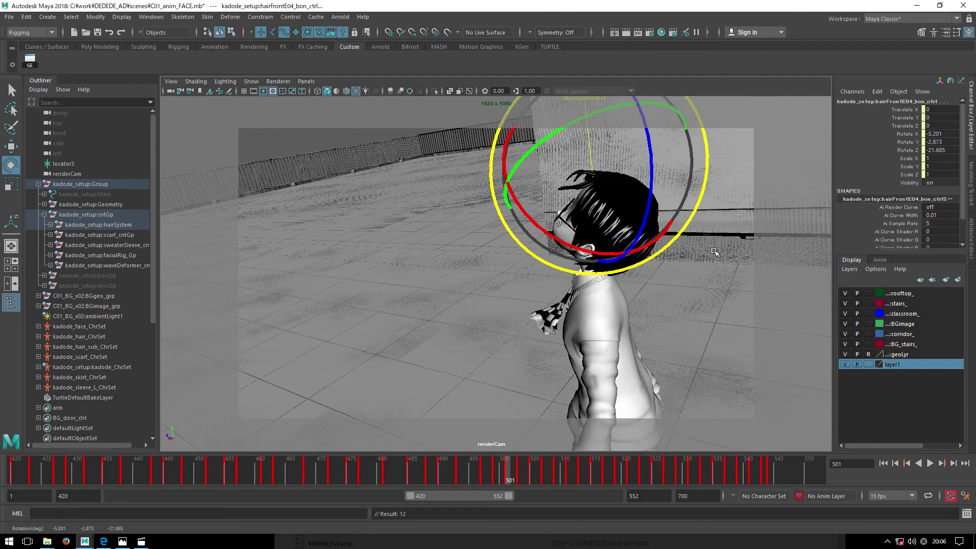
key("period")
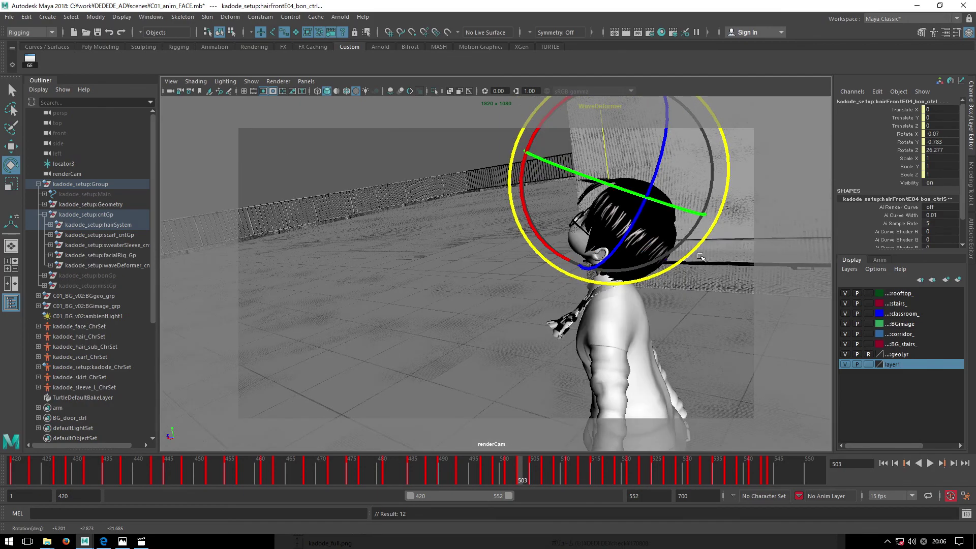
key("period")
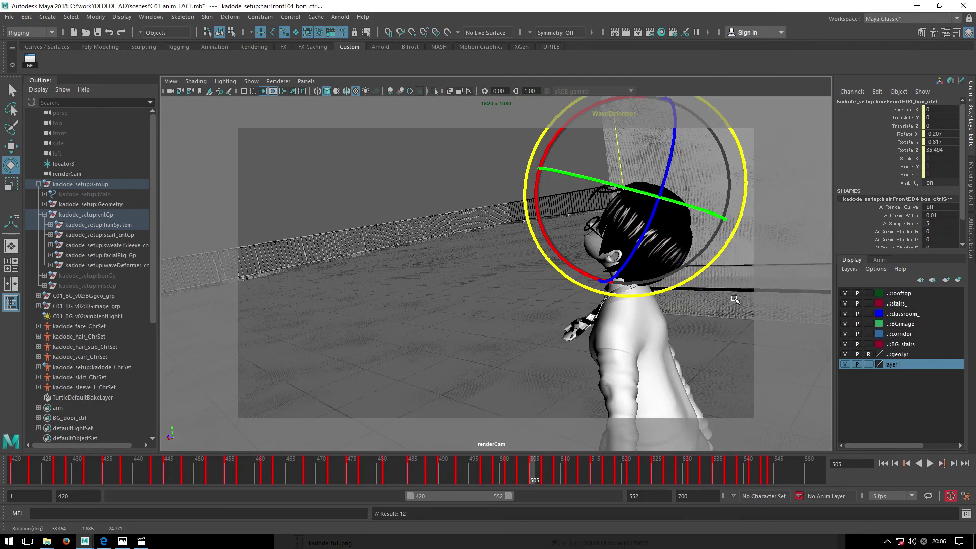
key("period")
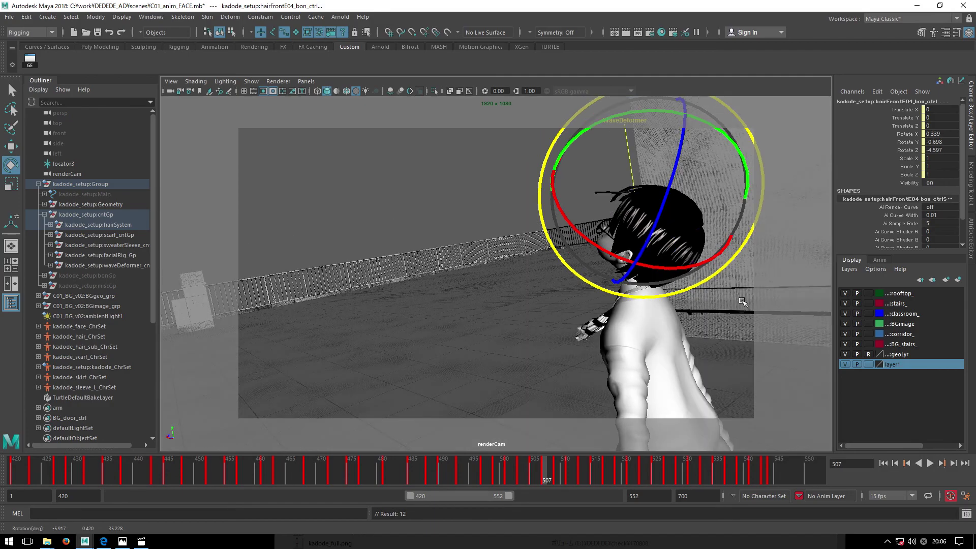
key("period")
key("period")
key("period")
left_click(884, 463)
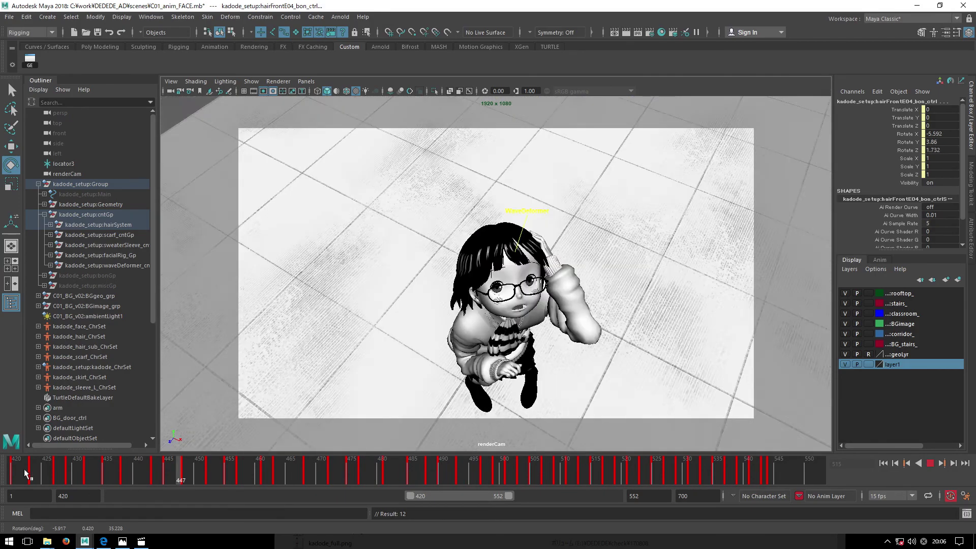
Play the shot to check the hair sway, jump to frame 435, and return to the persp view.
key("w")
left_click(930, 463)
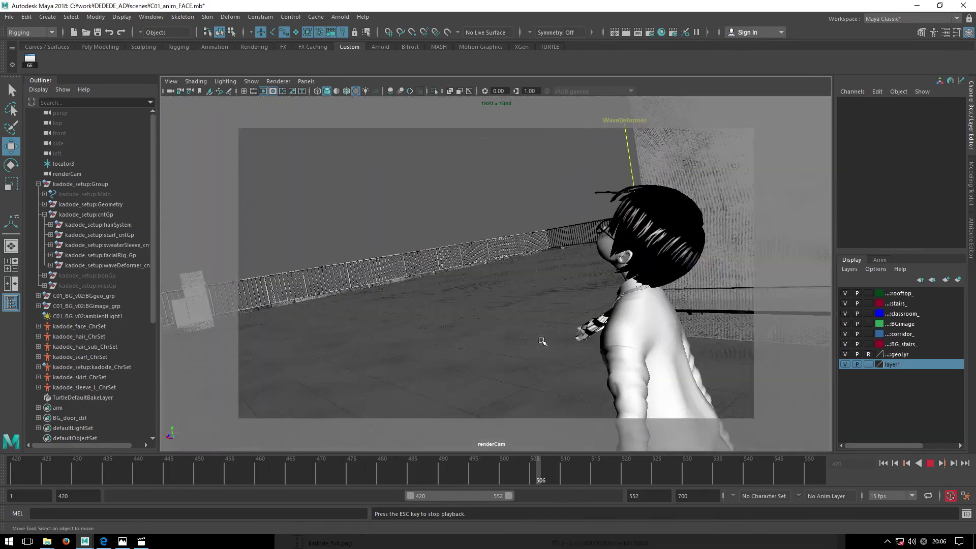
left_click(107, 472)
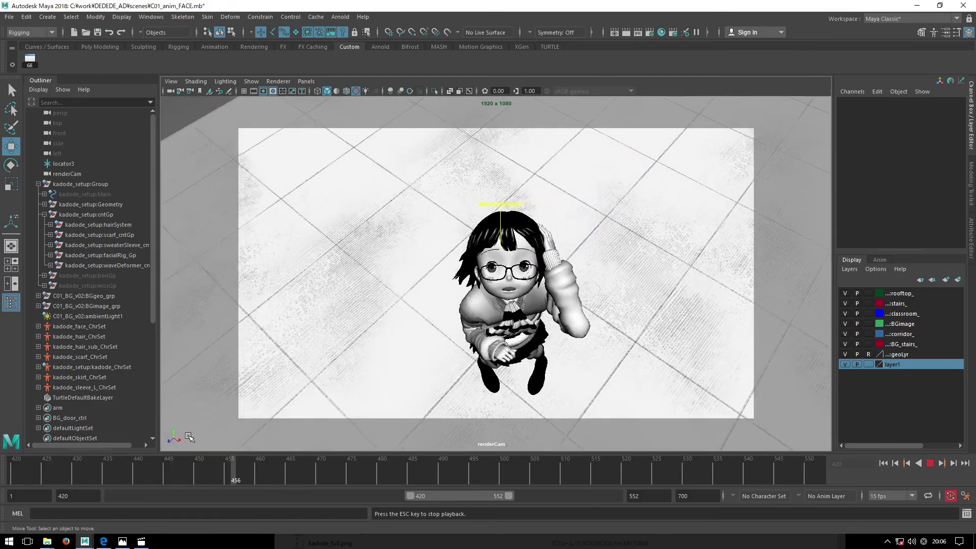
key("space")
key("space")
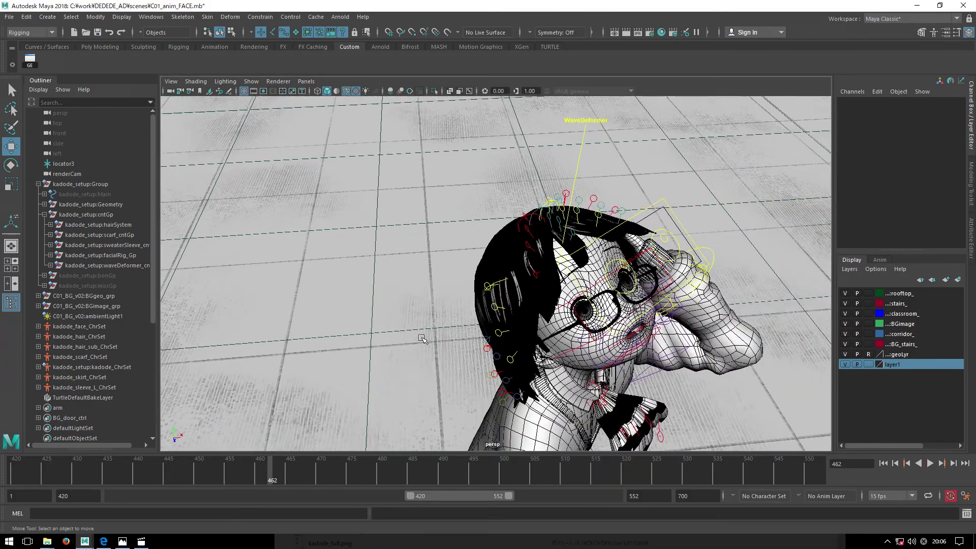